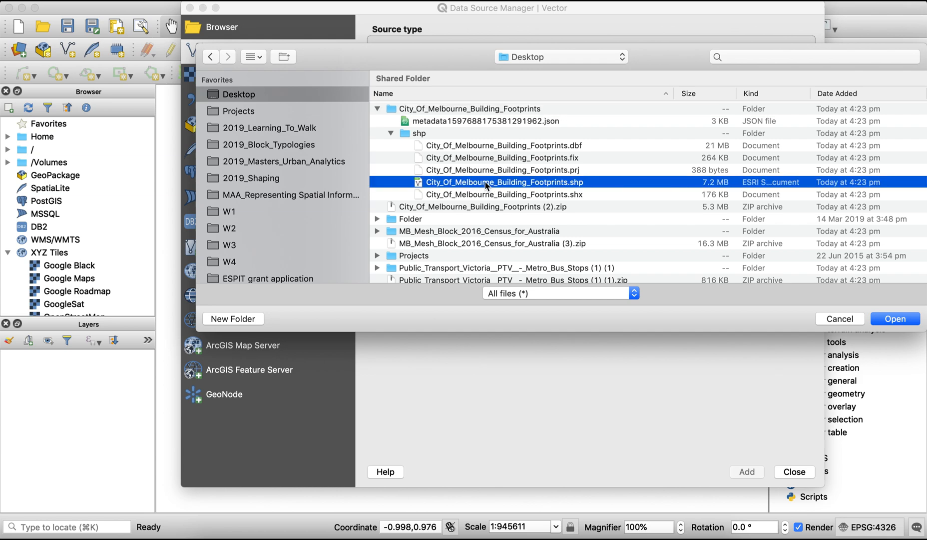
# Add the City_Of_Melbourne_Building_Footprints.shp and MB_Mesh_Block_2016_Census_for_Australia.shp files from the Desktop as vector layers
pyautogui.click(748, 471)
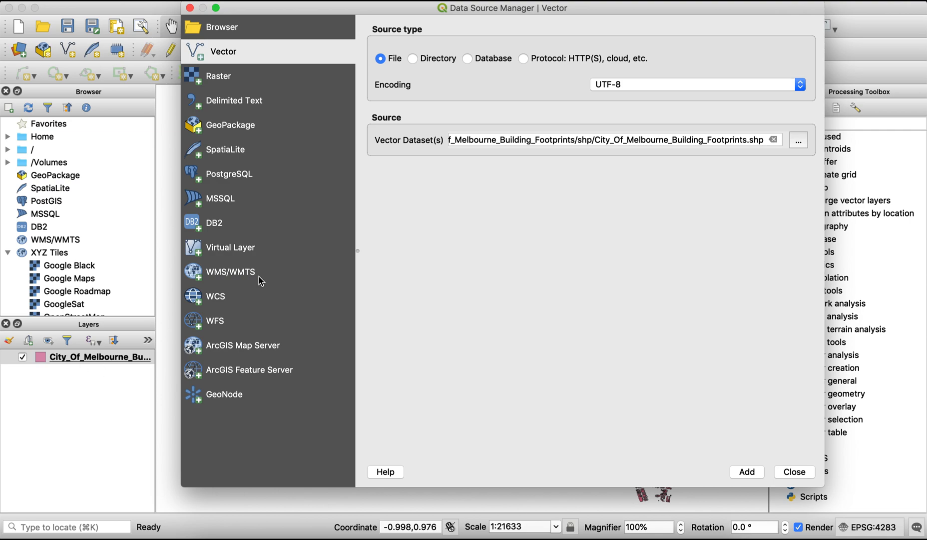
pyautogui.click(798, 140)
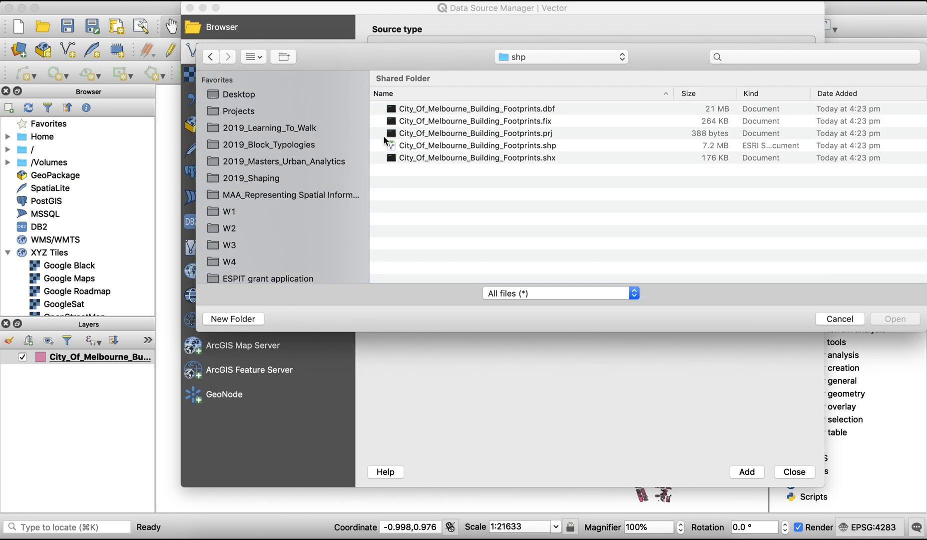
pyautogui.click(530, 57)
pyautogui.click(528, 82)
pyautogui.click(377, 108)
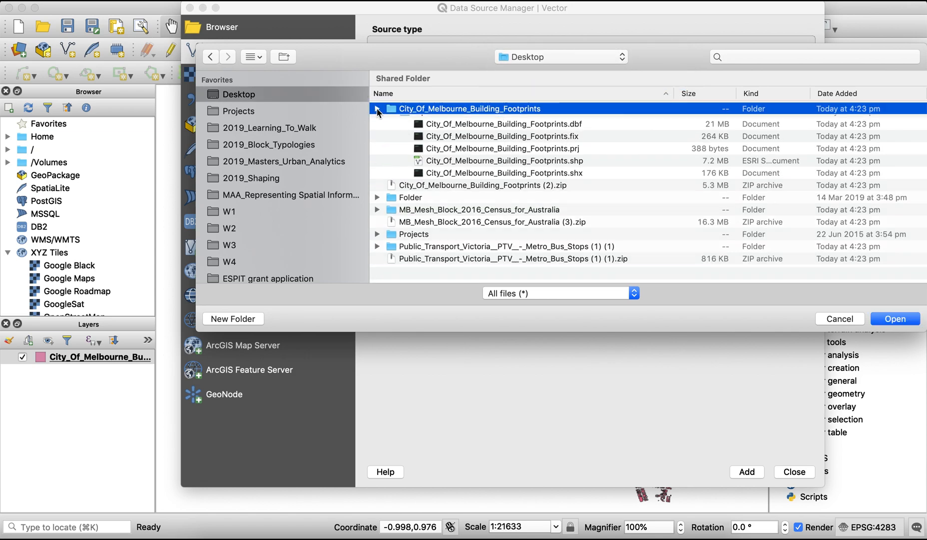
pyautogui.click(377, 145)
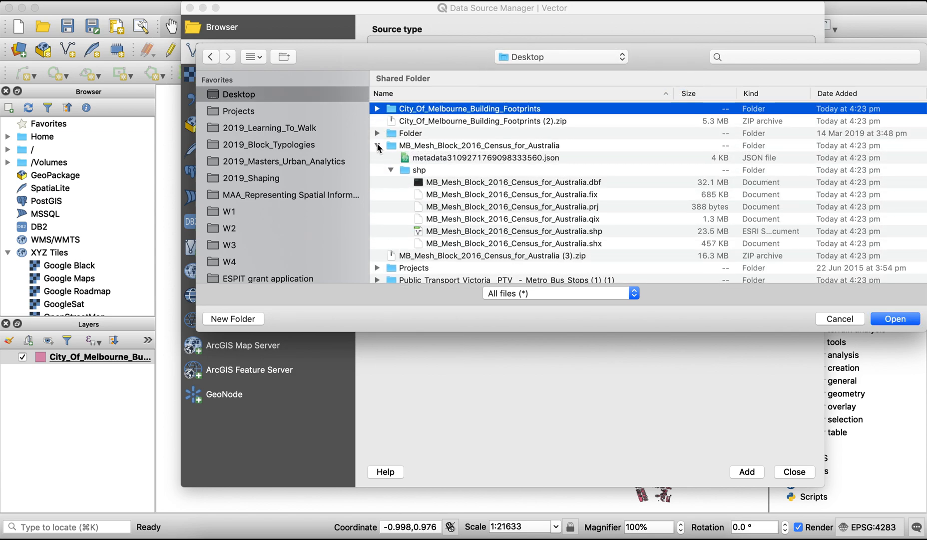
pyautogui.click(453, 233)
pyautogui.doubleClick(454, 233)
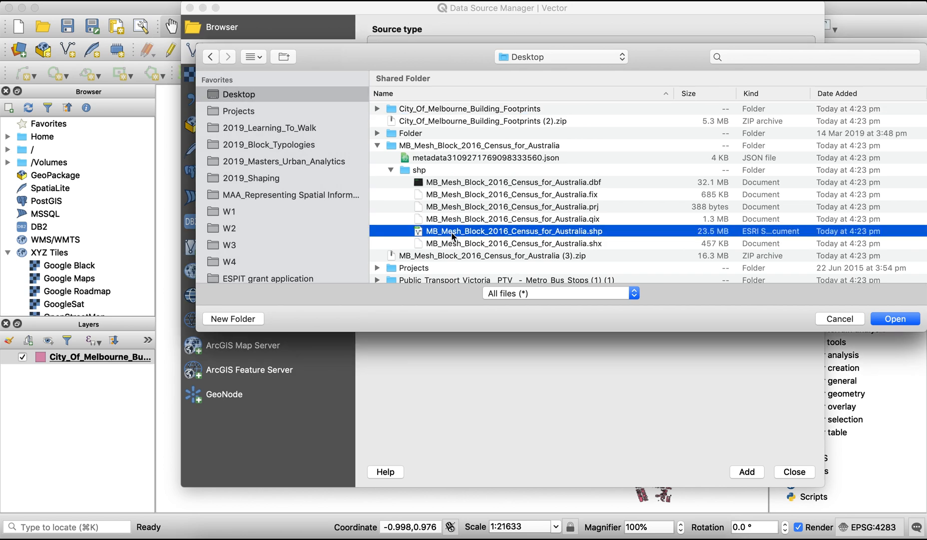
pyautogui.click(749, 474)
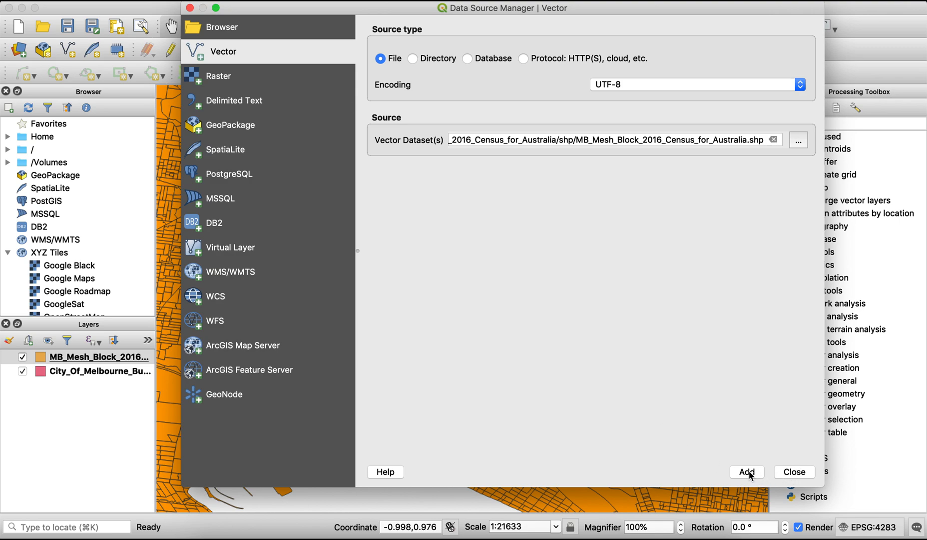
# Add the shapefile from the Public_Transport_Victoria Metro Bus Stops folder as a vector layer and close the Data Source Manager
pyautogui.click(800, 144)
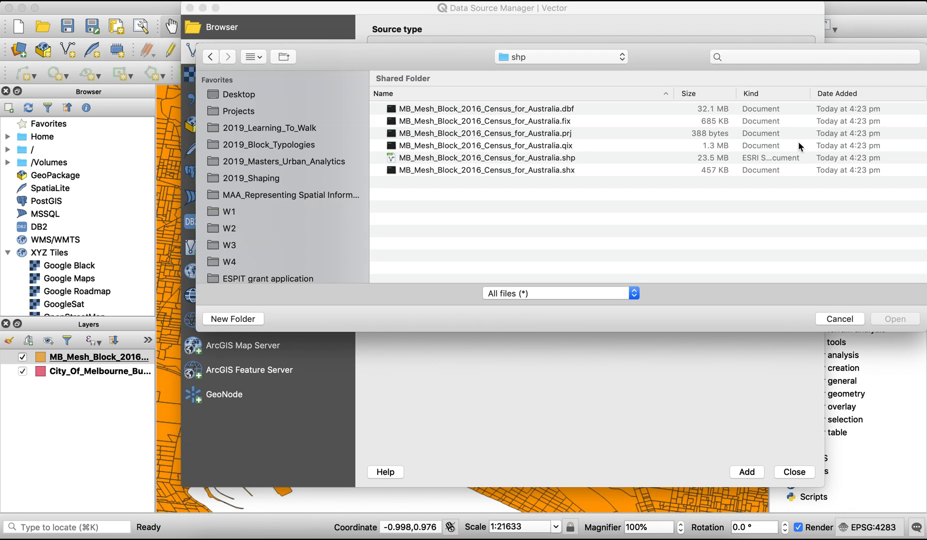
pyautogui.click(555, 59)
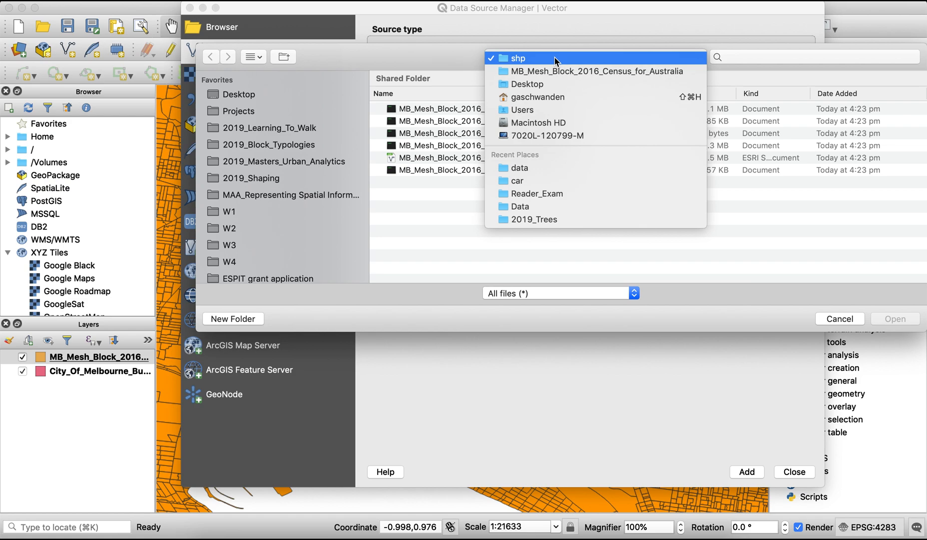
pyautogui.click(541, 84)
pyautogui.click(379, 145)
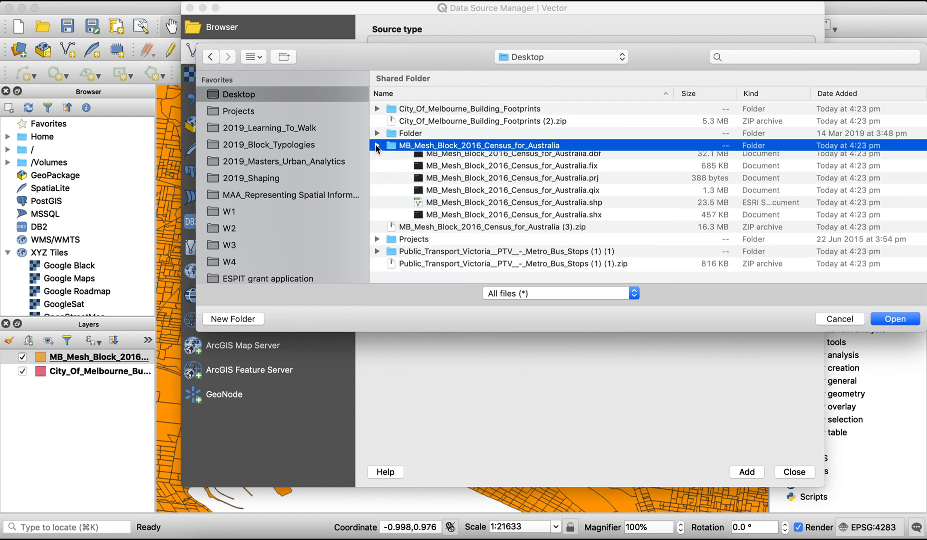
pyautogui.click(378, 183)
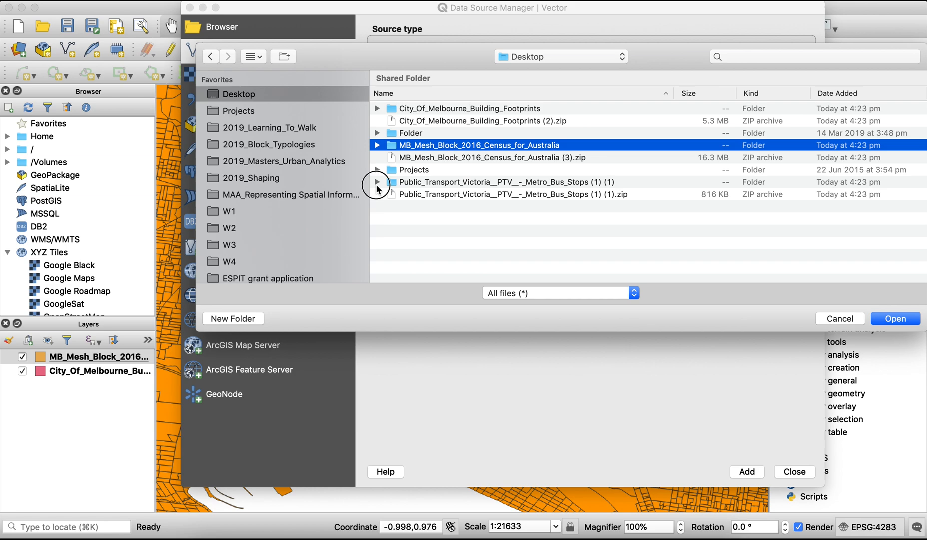
pyautogui.click(391, 206)
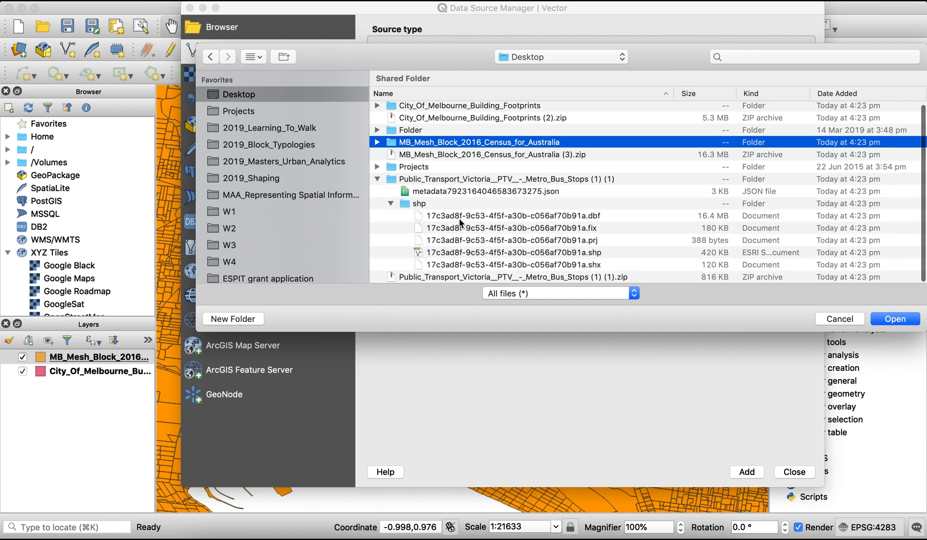
pyautogui.doubleClick(443, 256)
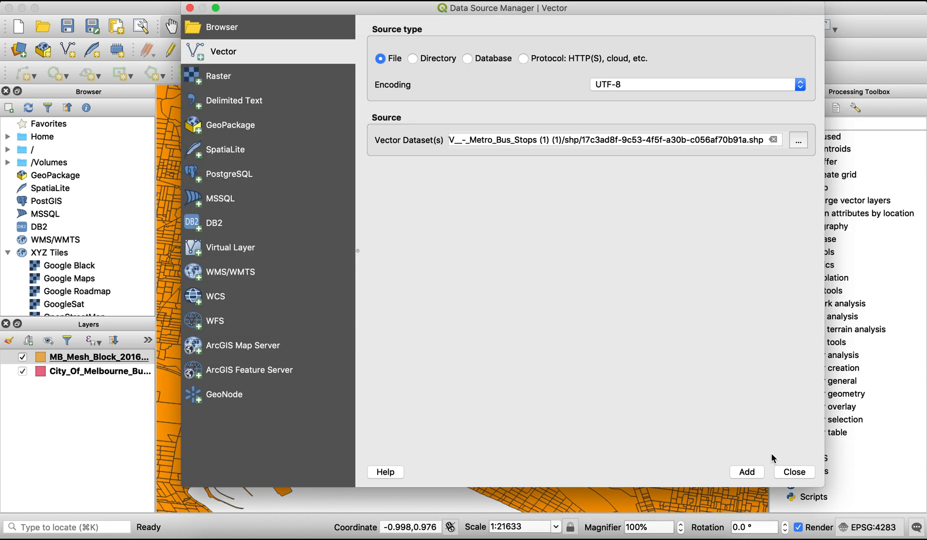
pyautogui.click(752, 472)
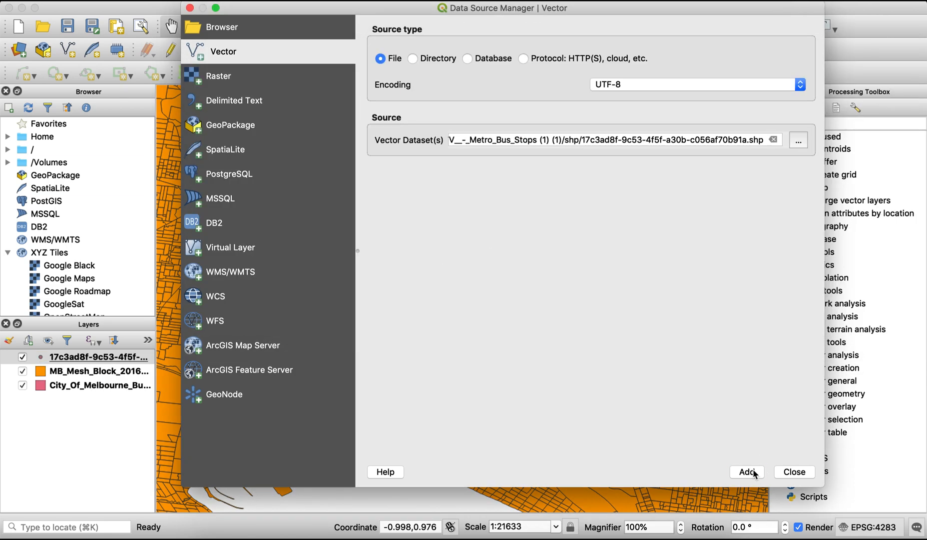
pyautogui.click(798, 472)
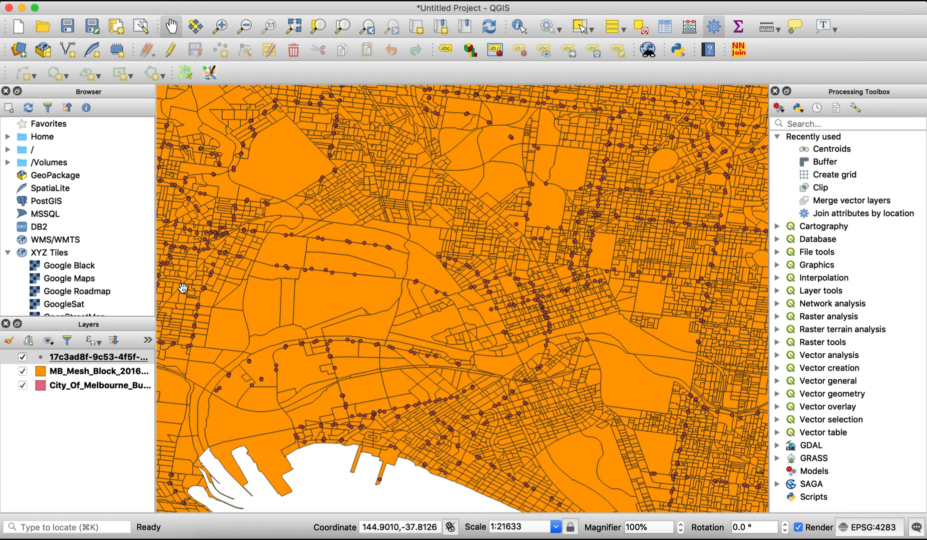
# Inspect the bus stops, mesh block and building footprint layers one at a time, including a close view of the city centre footprints
pyautogui.click(22, 371)
pyautogui.click(22, 385)
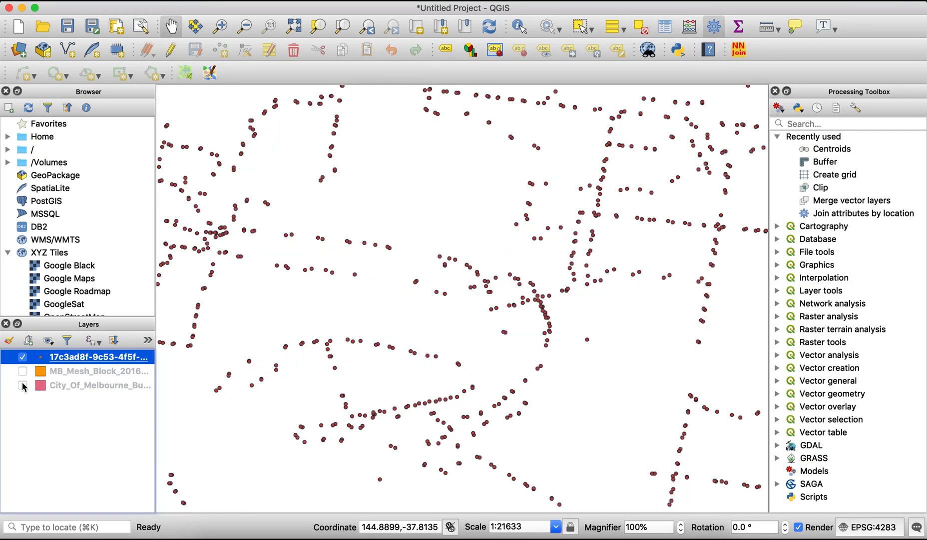
pyautogui.click(390, 388)
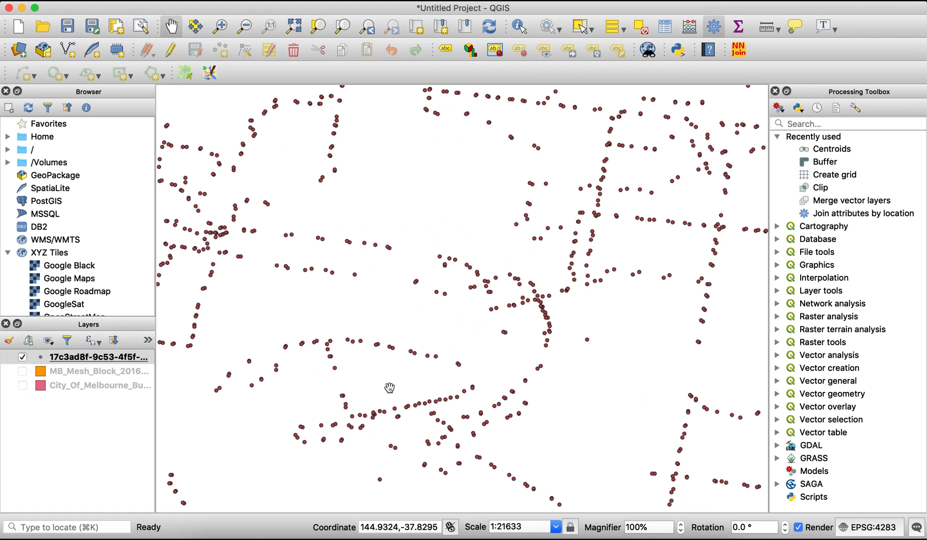
pyautogui.click(22, 370)
pyautogui.click(22, 357)
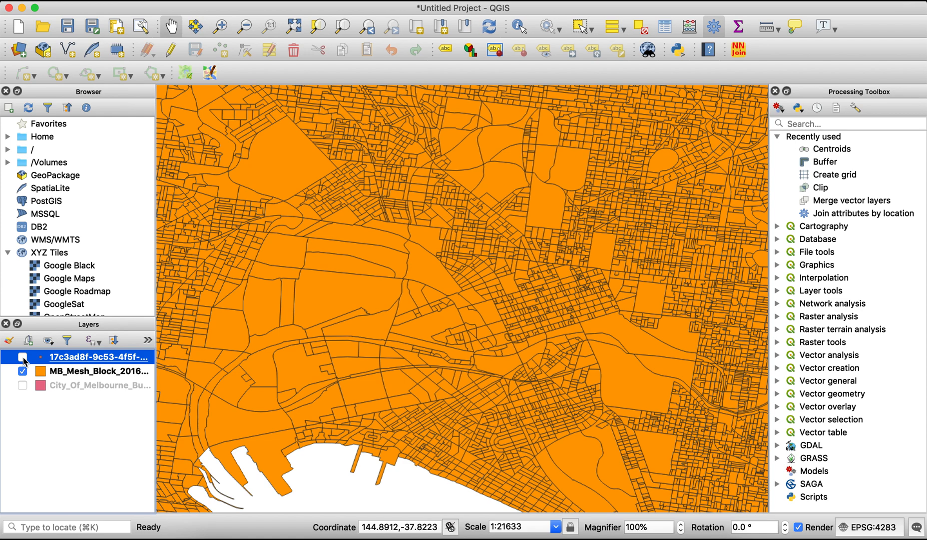
pyautogui.click(22, 370)
pyautogui.click(22, 385)
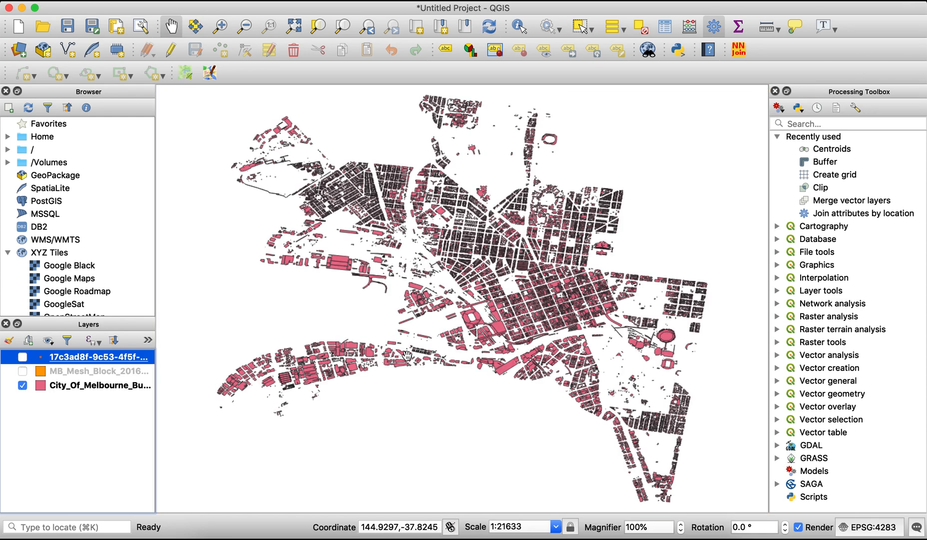
pyautogui.click(218, 31)
pyautogui.moveTo(458, 203); pyautogui.dragTo(651, 371)
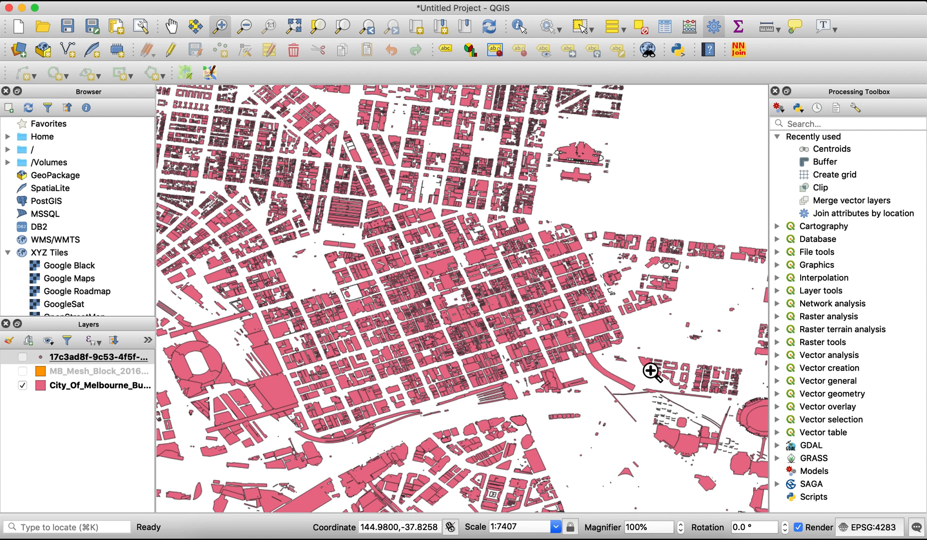
# Set the project coordinate reference system to GDA94 / MGA zone 55 (EPSG:28355)
pyautogui.click(885, 529)
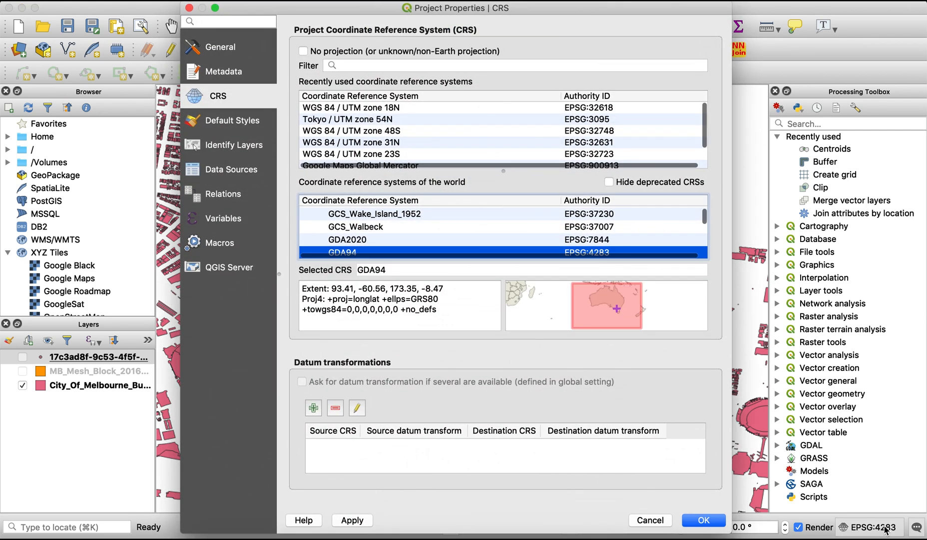
pyautogui.scroll(-3, 463, 154)
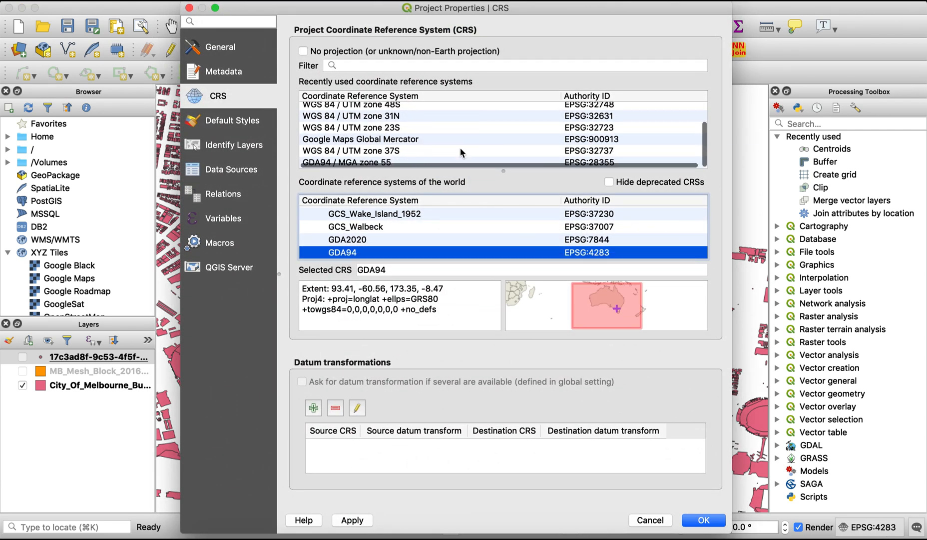
pyautogui.click(374, 162)
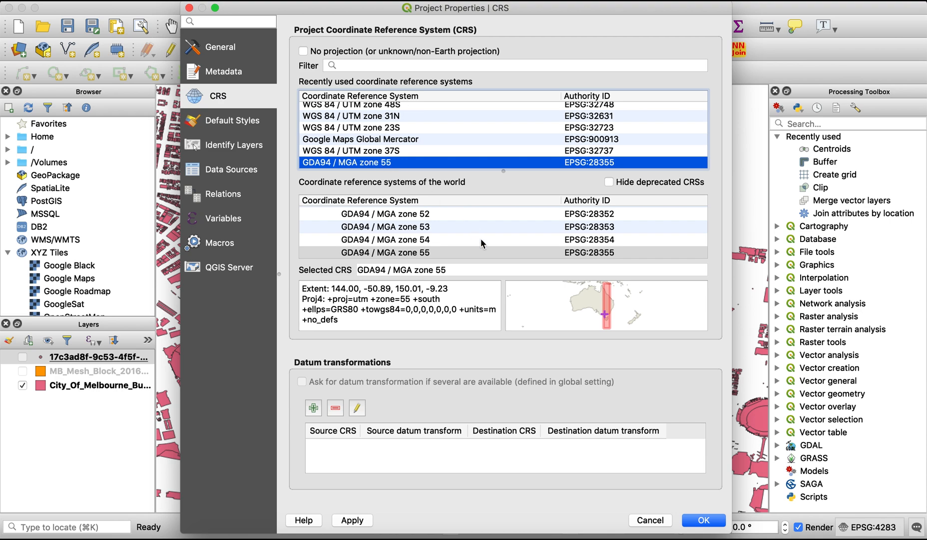
pyautogui.click(358, 519)
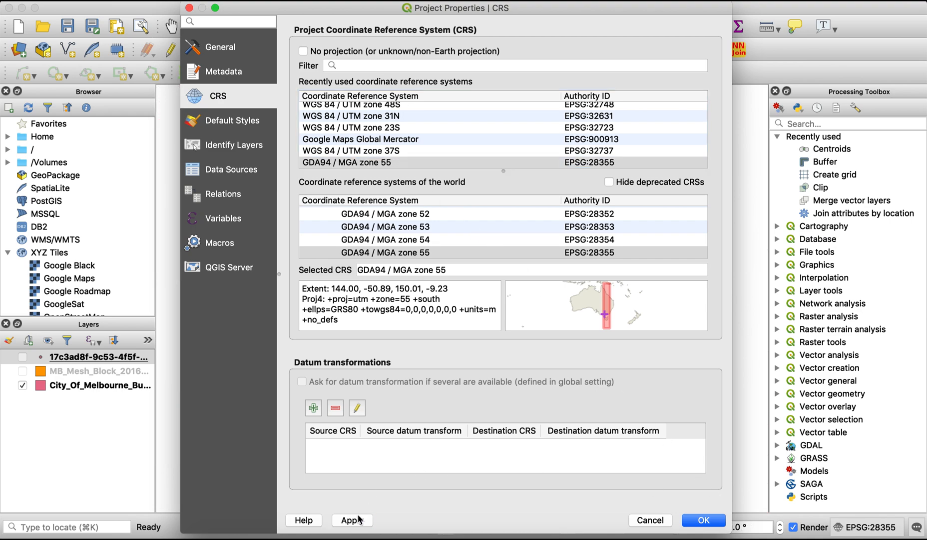
pyautogui.click(702, 520)
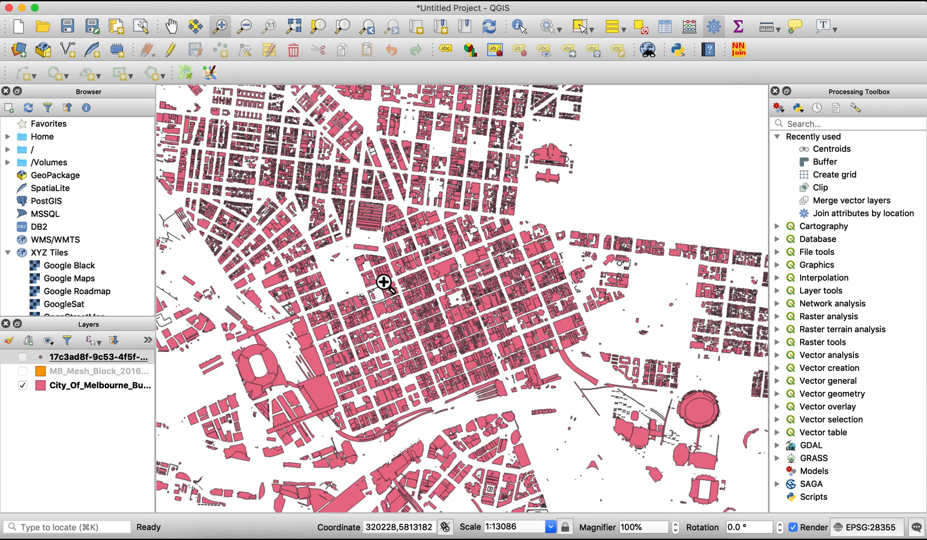
# Show the mesh block and bus stops layers alongside the building footprints and zoom to the bus stops layer's extent
pyautogui.moveTo(383, 282); pyautogui.dragTo(536, 389)
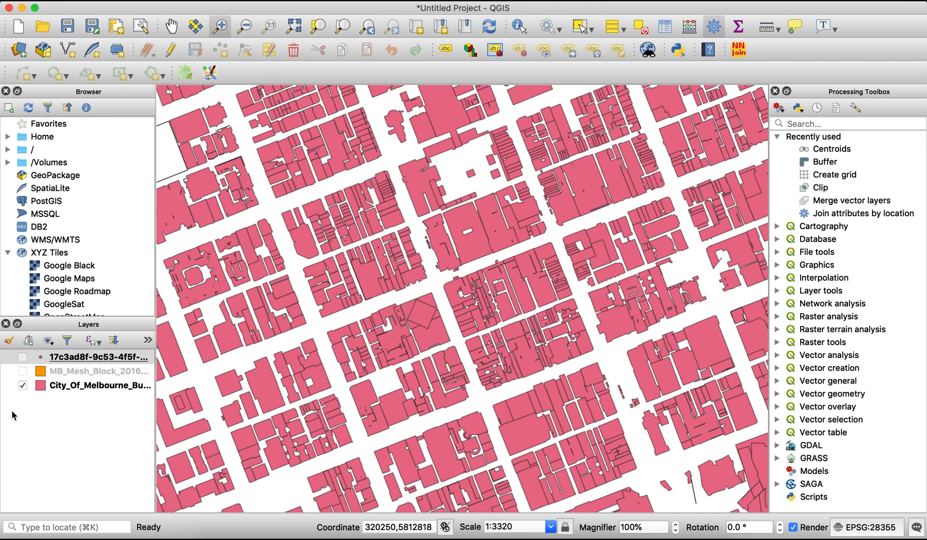
pyautogui.click(23, 372)
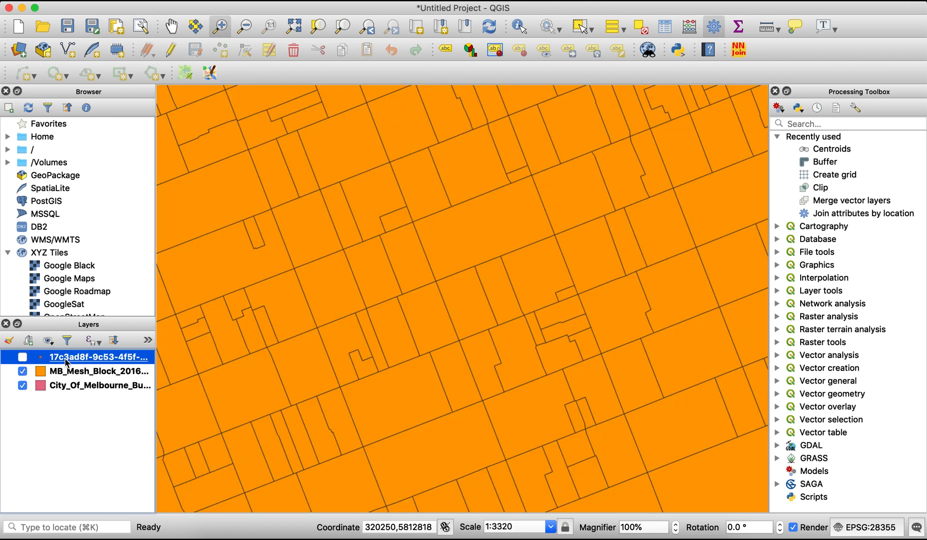
pyautogui.click(22, 356)
pyautogui.rightClick(63, 359)
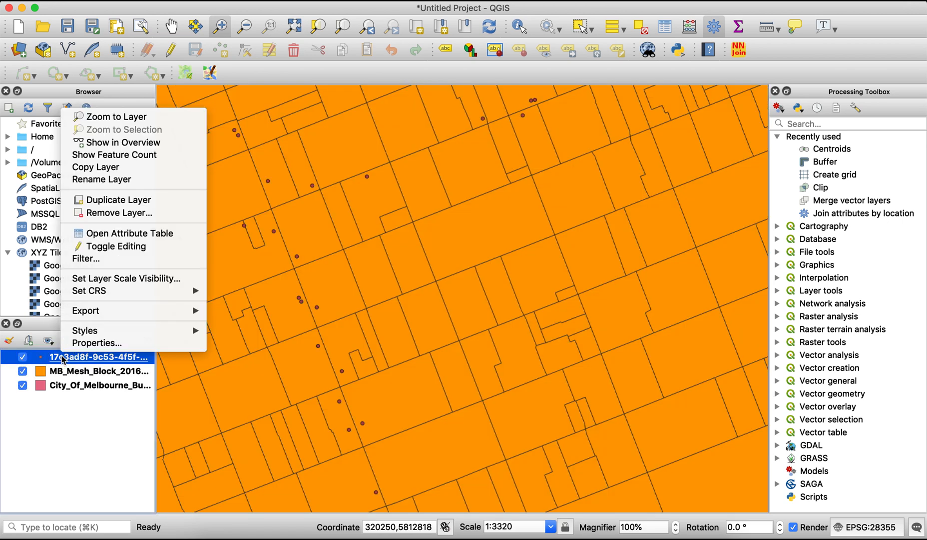
pyautogui.click(134, 118)
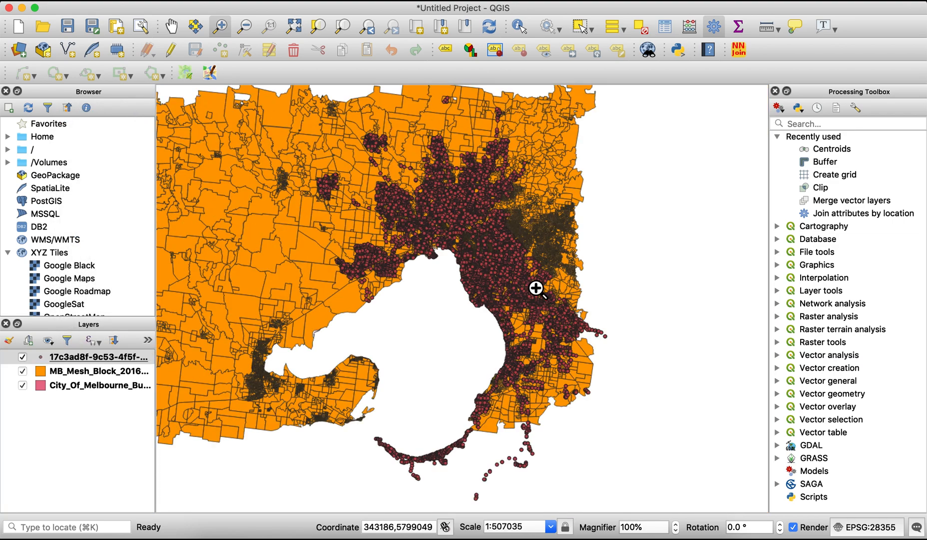
# Change the bus stops layer's symbology from single symbol to Heatmap and apply it
pyautogui.rightClick(106, 360)
pyautogui.click(141, 347)
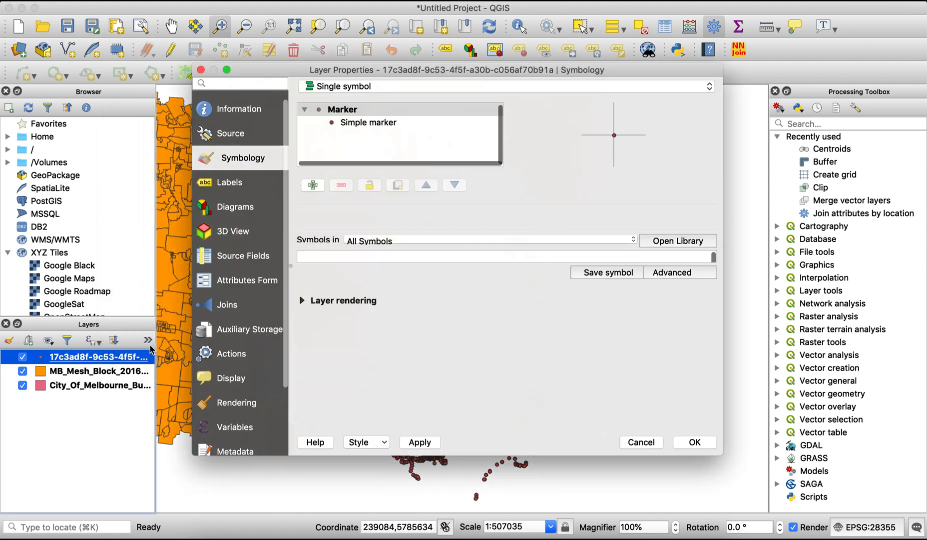
pyautogui.click(340, 89)
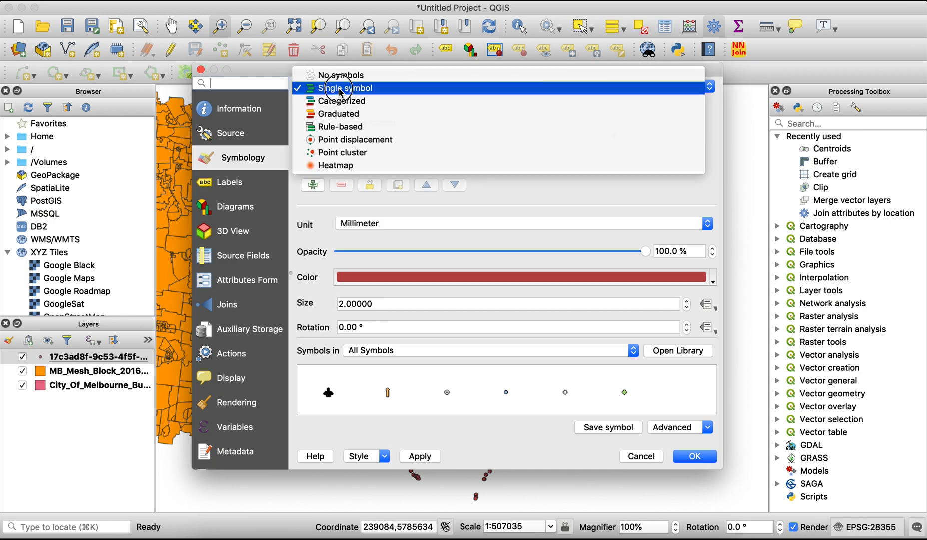
pyautogui.click(350, 168)
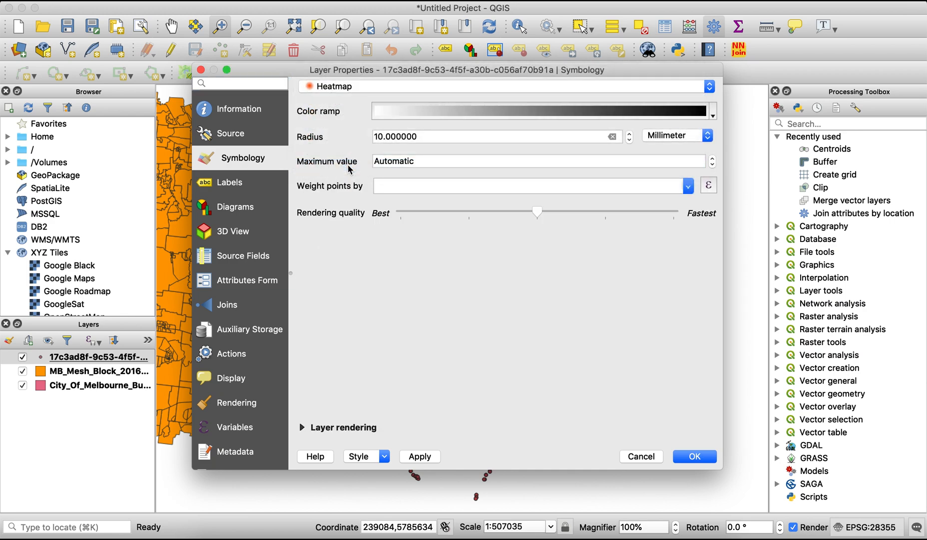
pyautogui.click(432, 459)
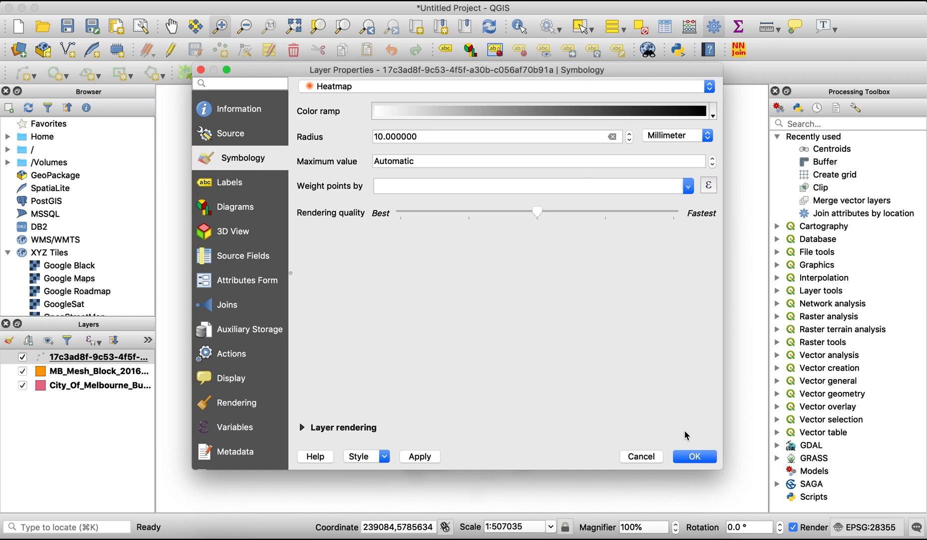
# Move the Layer Properties dialog aside to examine the bus stop heatmap on the map
pyautogui.moveTo(627, 70); pyautogui.dragTo(242, 4)
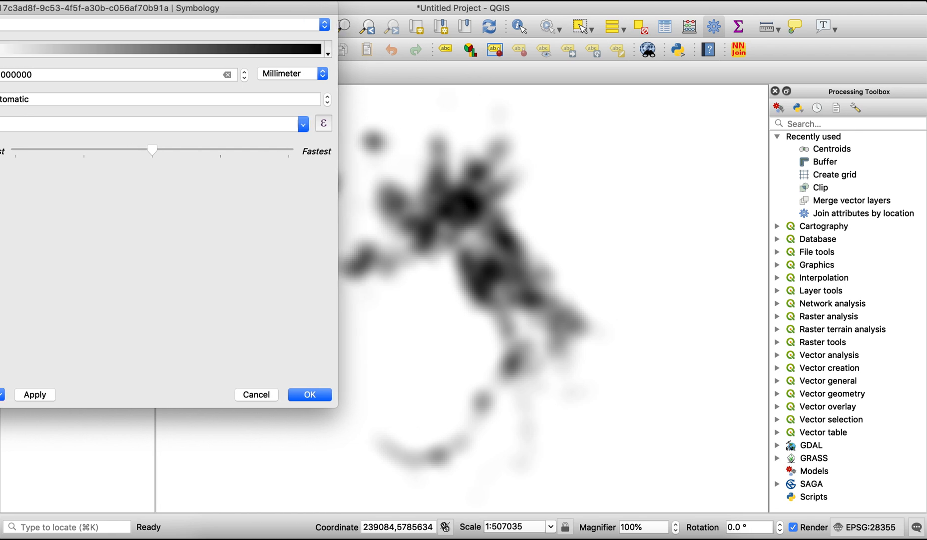
pyautogui.moveTo(242, 4); pyautogui.dragTo(299, 4)
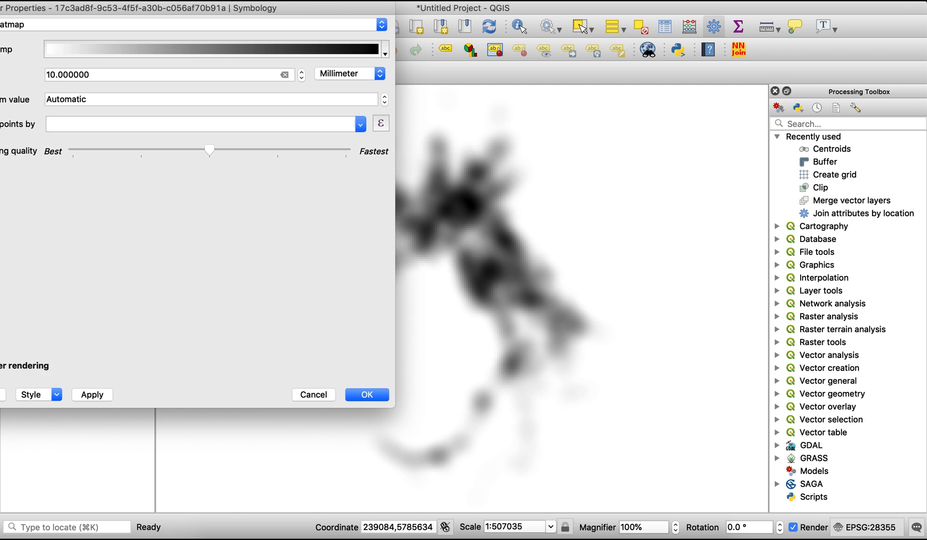
pyautogui.moveTo(242, 6); pyautogui.dragTo(327, 6)
pyautogui.moveTo(215, 7); pyautogui.dragTo(108, 7)
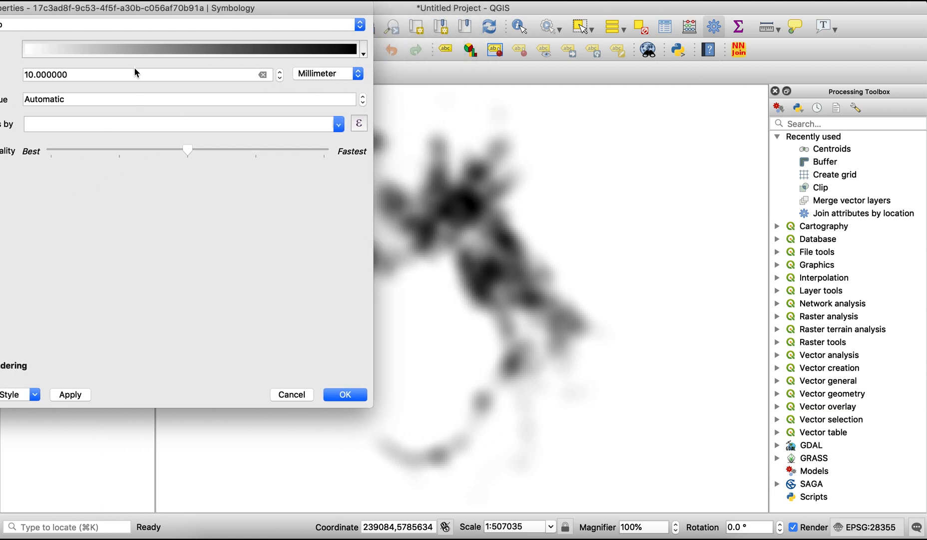
# Set the bus stops heatmap radius to 8 millimetres and apply it
pyautogui.moveTo(134, 71); pyautogui.dragTo(2, 74)
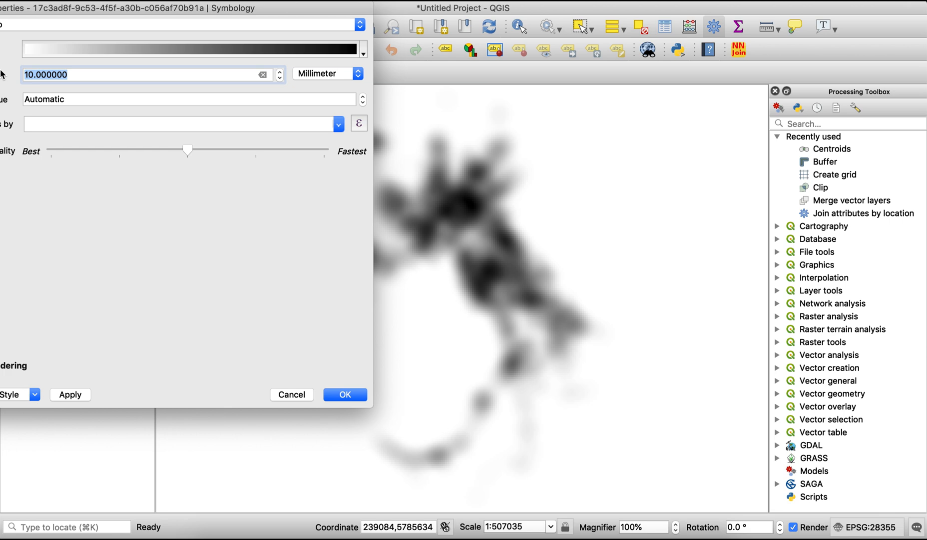
pyautogui.write('8')
pyautogui.press('Tab')
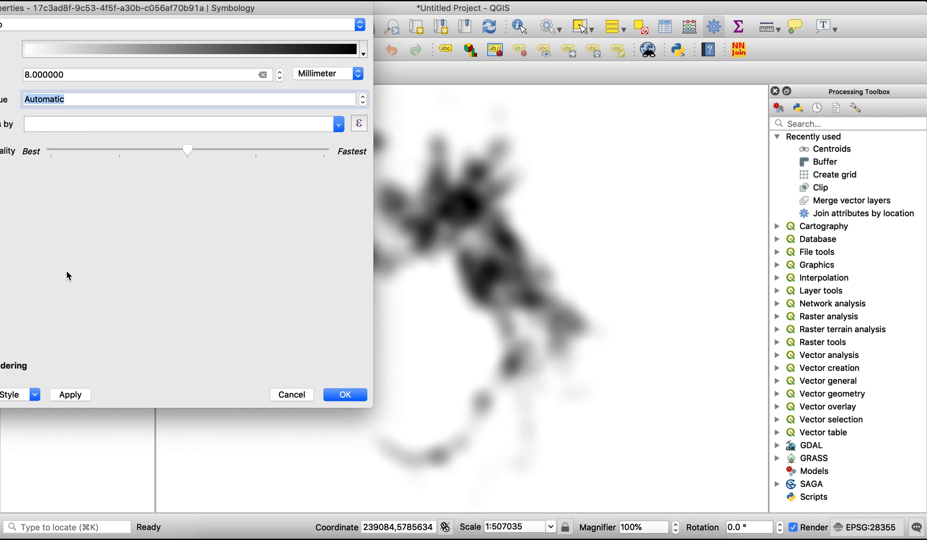
pyautogui.click(72, 396)
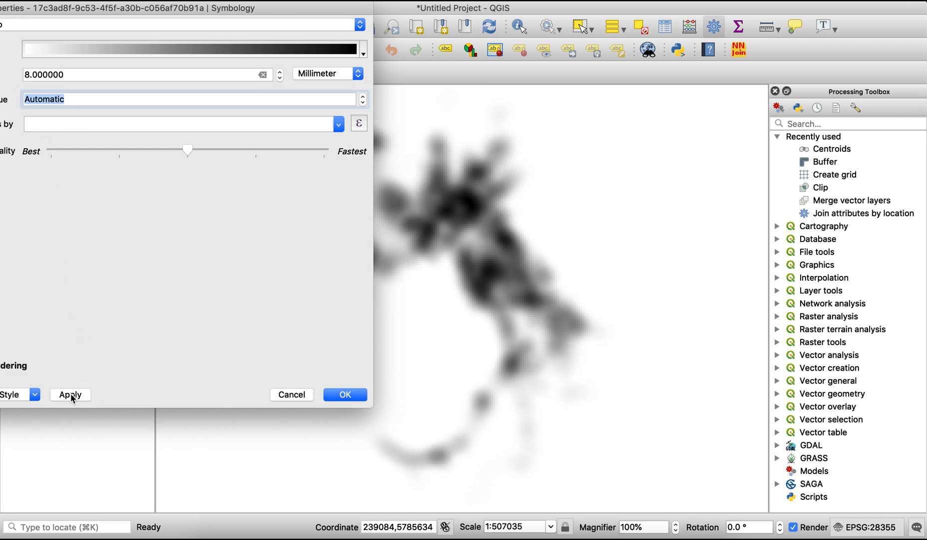
# Reduce the bus stops heatmap radius to 5 millimetres, apply it and close the layer properties
pyautogui.tripleClick(67, 75)
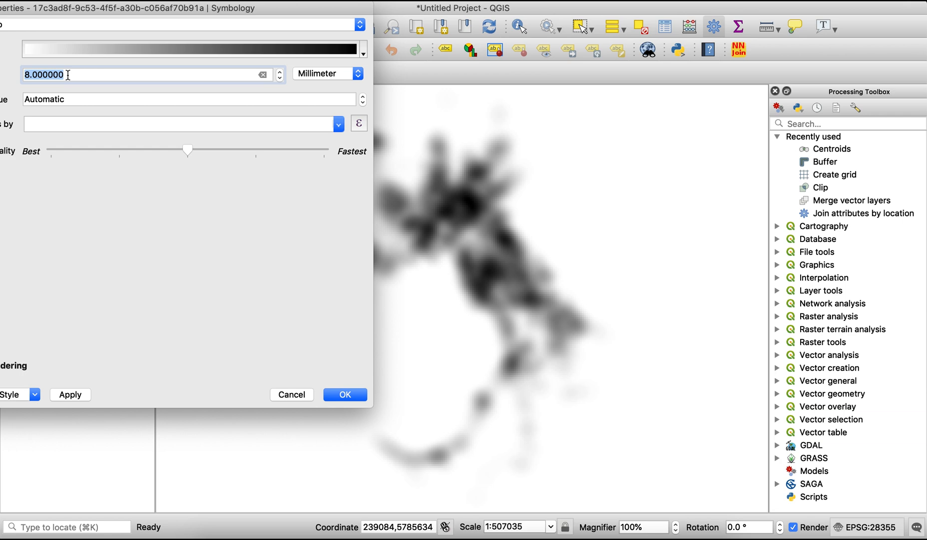
pyautogui.write('5')
pyautogui.click(67, 398)
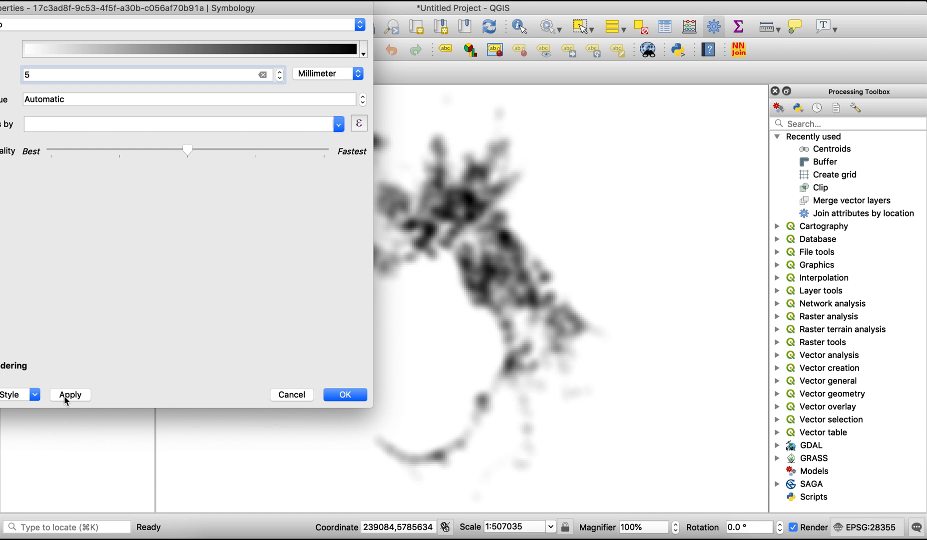
pyautogui.click(339, 394)
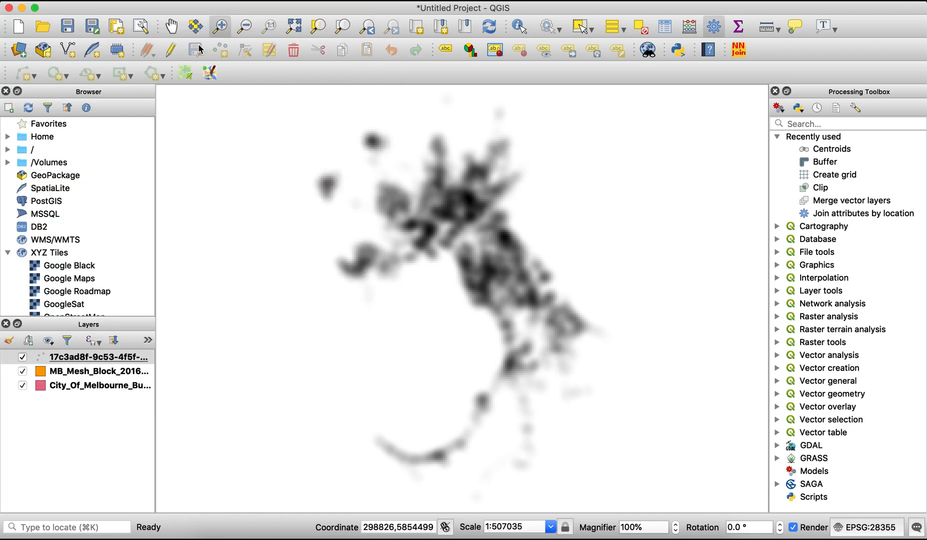
# Set the bus stops heatmap radius to 10 millimetres for the close-up view of Melbourne and accept the layer properties
pyautogui.moveTo(407, 161); pyautogui.dragTo(546, 310)
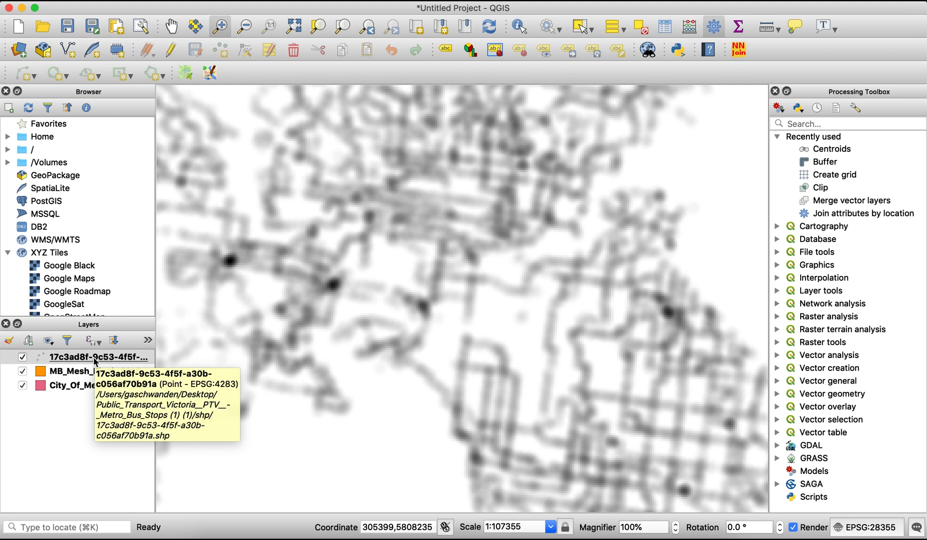
pyautogui.rightClick(95, 360)
pyautogui.click(145, 344)
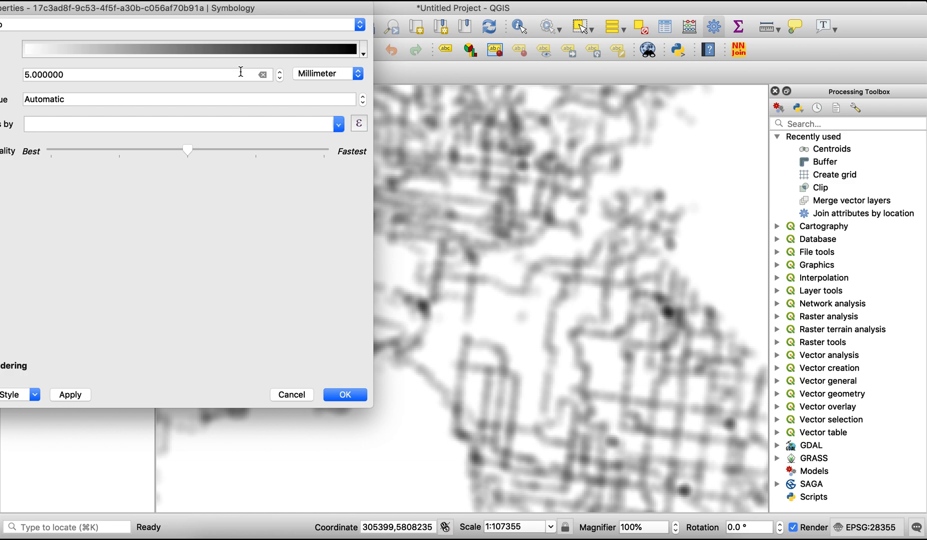
pyautogui.click(241, 71)
pyautogui.tripleClick(240, 72)
pyautogui.write('10')
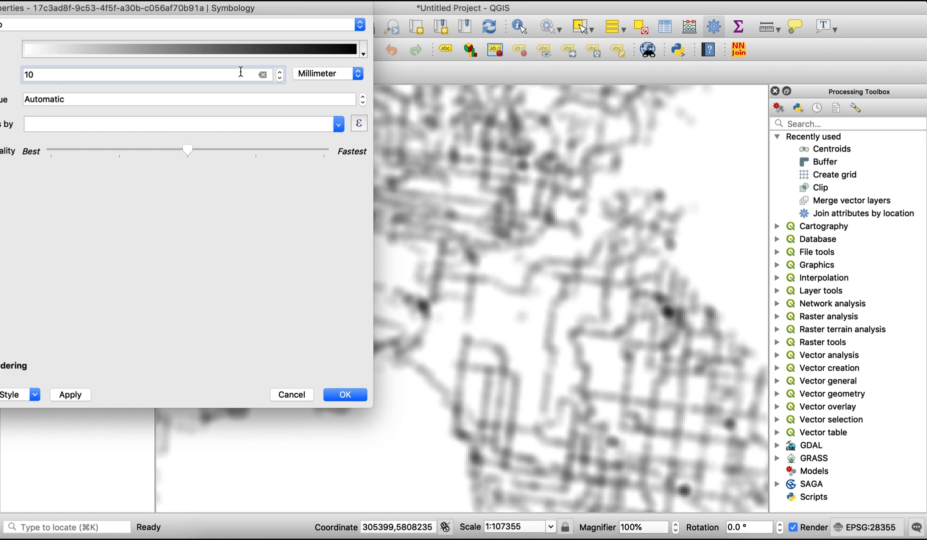
pyautogui.click(69, 395)
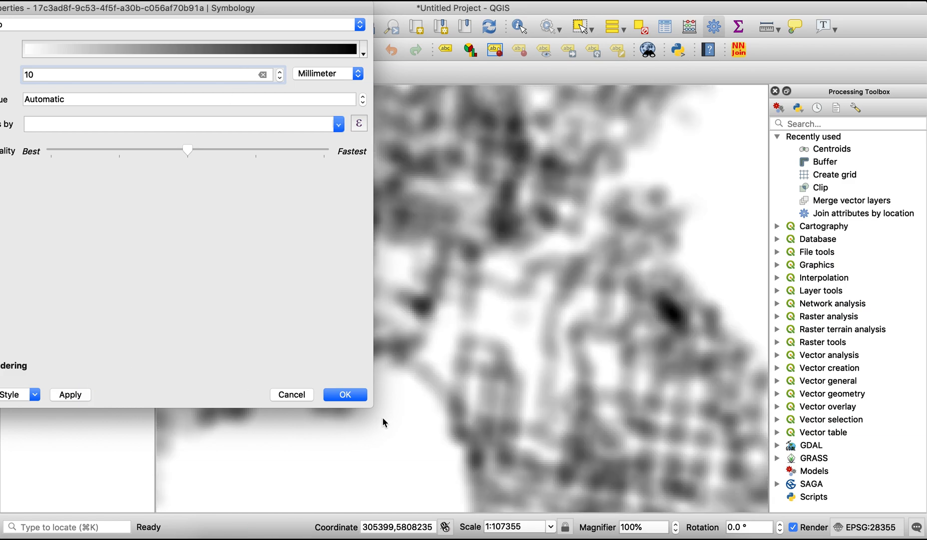
pyautogui.click(345, 395)
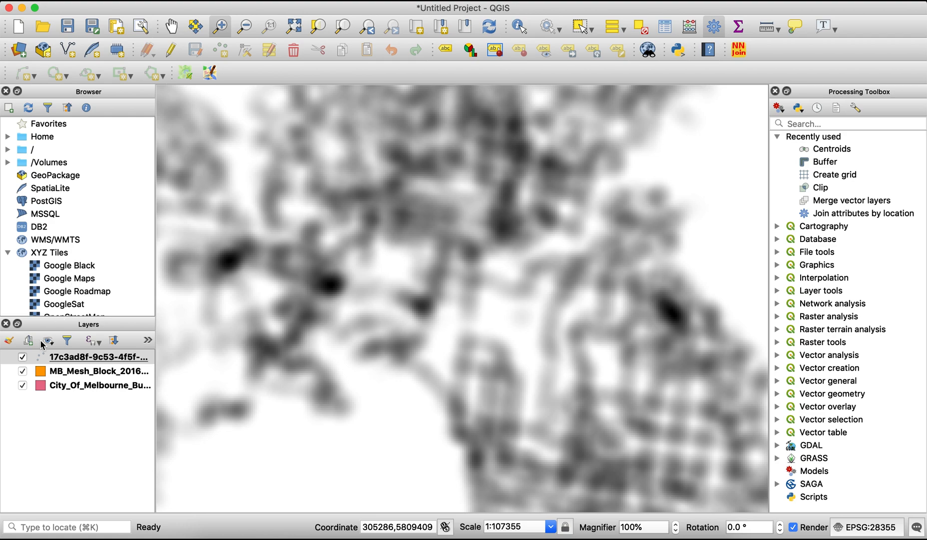
# Hide the mesh block and building footprint layers and place an OpenStreetMap basemap beneath all other layers
pyautogui.click(22, 372)
pyautogui.click(22, 385)
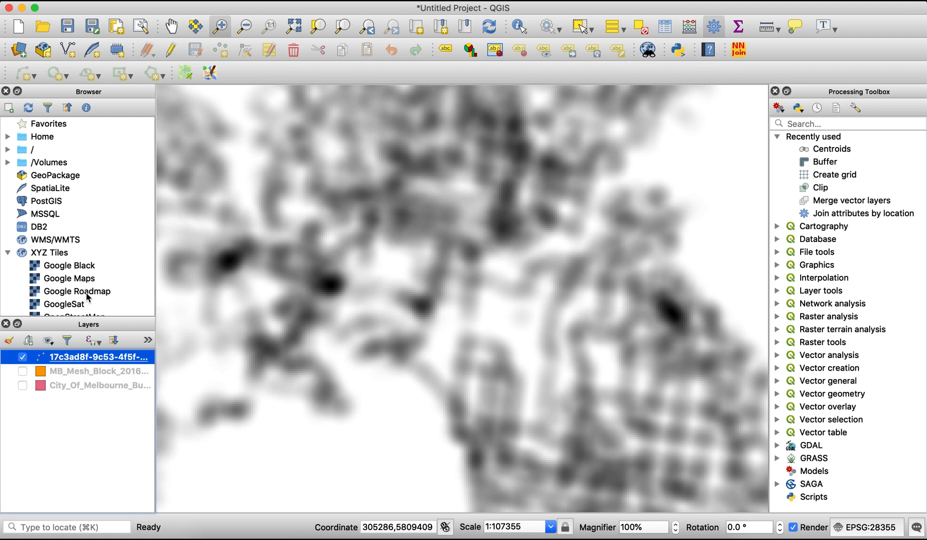
pyautogui.scroll(-1, 89, 299)
pyautogui.scroll(-2, 88, 300)
pyautogui.moveTo(72, 249); pyautogui.dragTo(66, 413)
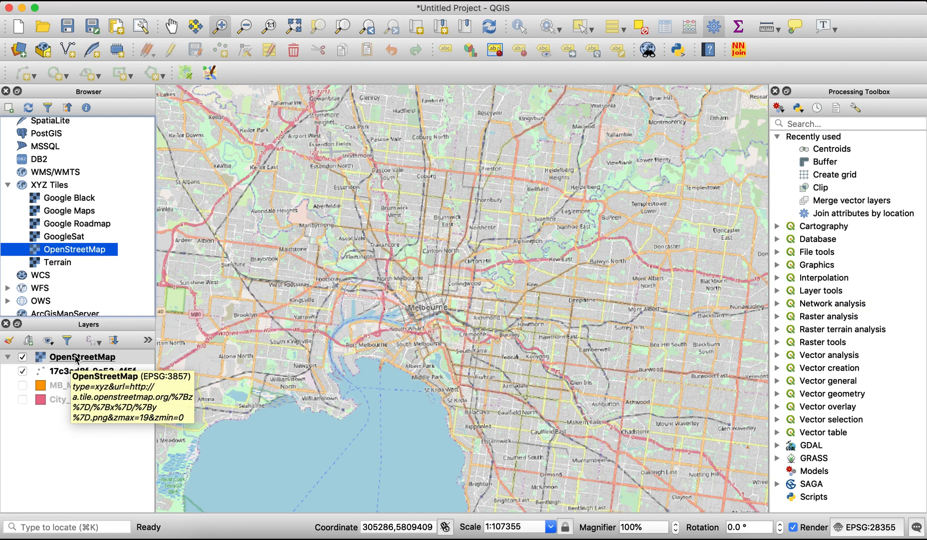
pyautogui.moveTo(77, 359); pyautogui.dragTo(70, 407)
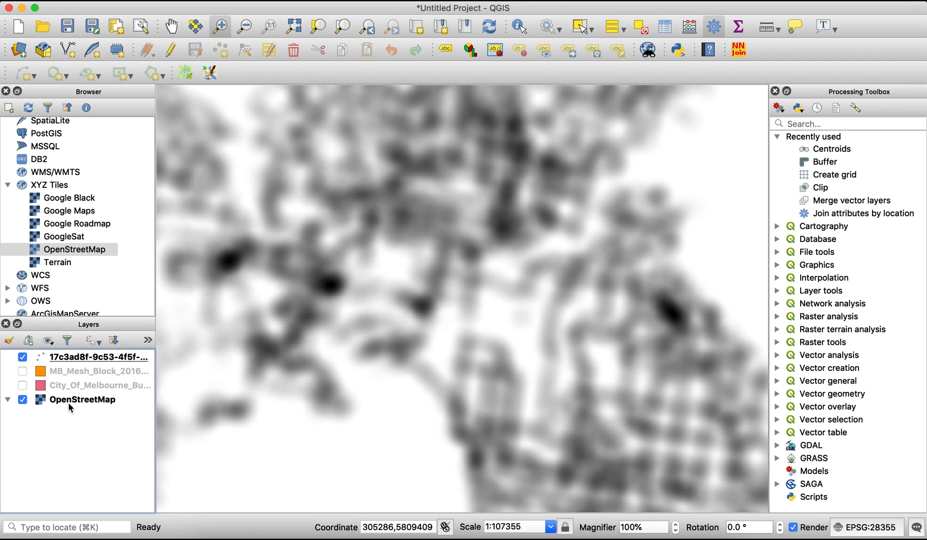
# In the bus stops layer's rendering settings, lower the opacity to about 48% and apply it
pyautogui.rightClick(96, 359)
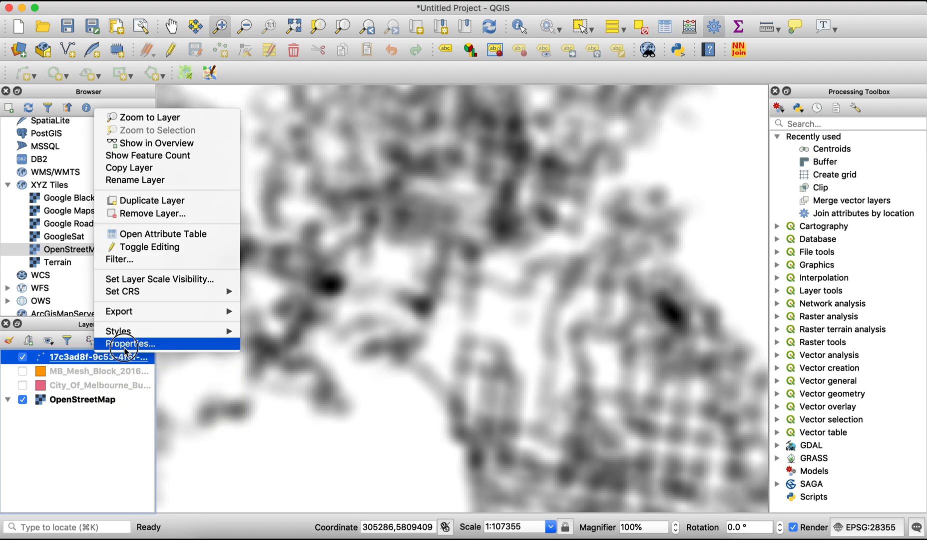
pyautogui.click(126, 343)
pyautogui.moveTo(171, 6); pyautogui.dragTo(487, 6)
pyautogui.click(272, 366)
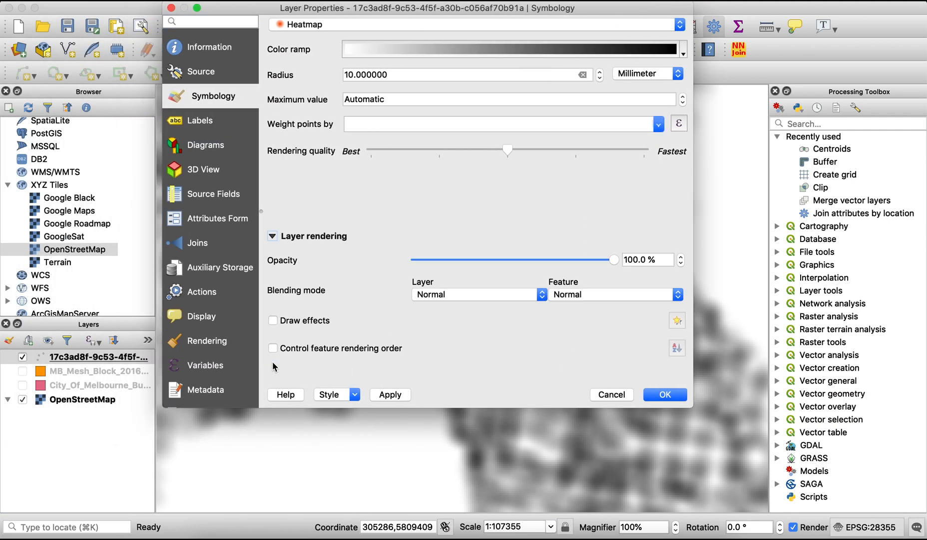
pyautogui.moveTo(613, 261); pyautogui.dragTo(511, 260)
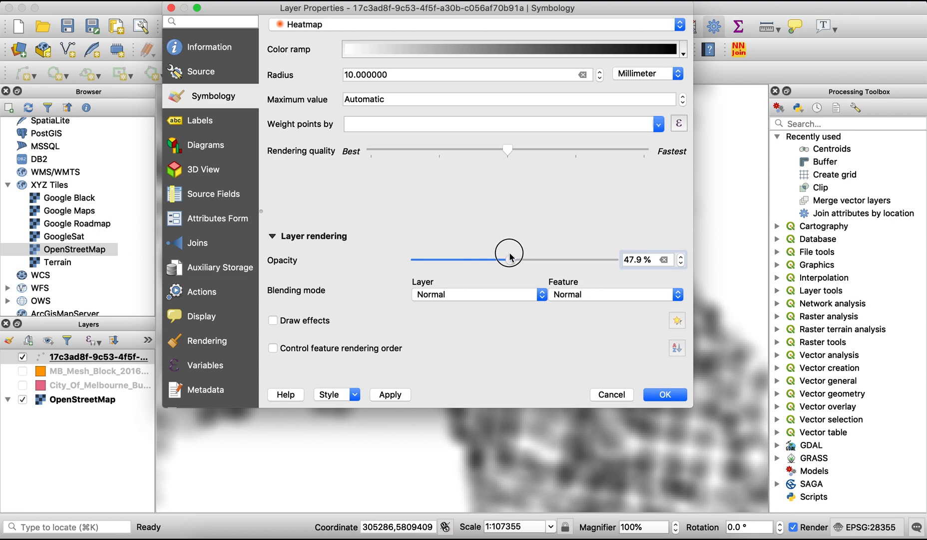
pyautogui.click(389, 394)
# Set the bus stops layer's blending mode to Darken and apply it
pyautogui.moveTo(565, 8)
pyautogui.mouseDown()
pyautogui.moveTo(312, 393)
pyautogui.moveTo(276, 425)
pyautogui.moveTo(569, 139)
pyautogui.moveTo(585, 15)
pyautogui.moveTo(563, 4)
pyautogui.mouseUp()
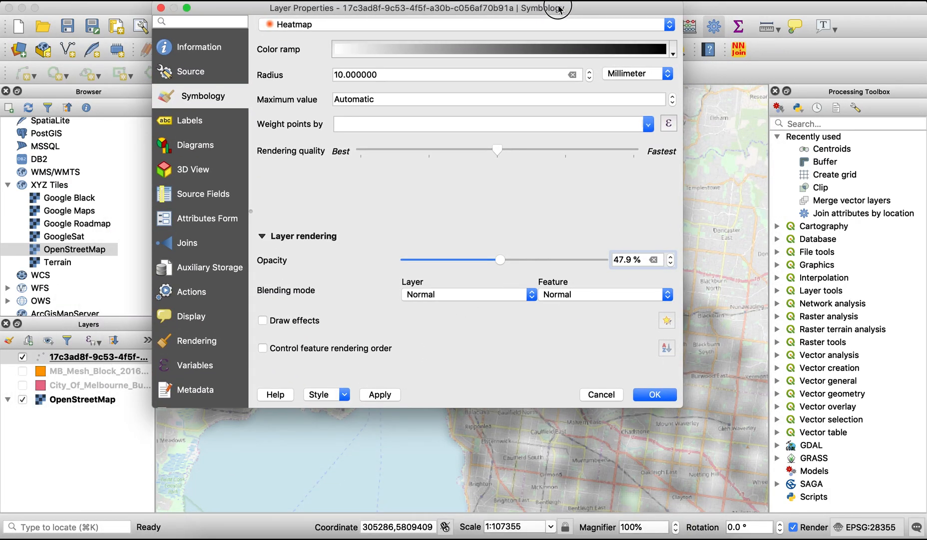
pyautogui.click(532, 296)
pyautogui.click(475, 376)
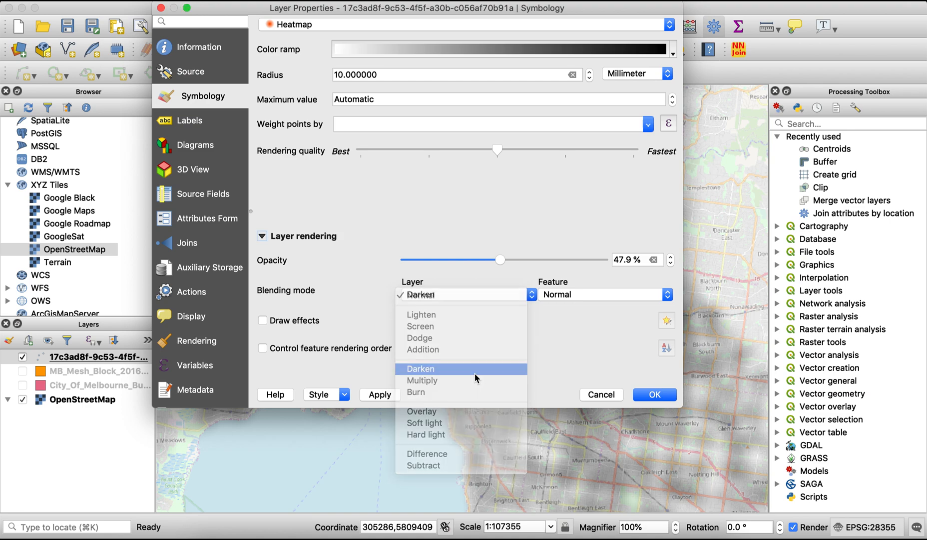
pyautogui.click(383, 397)
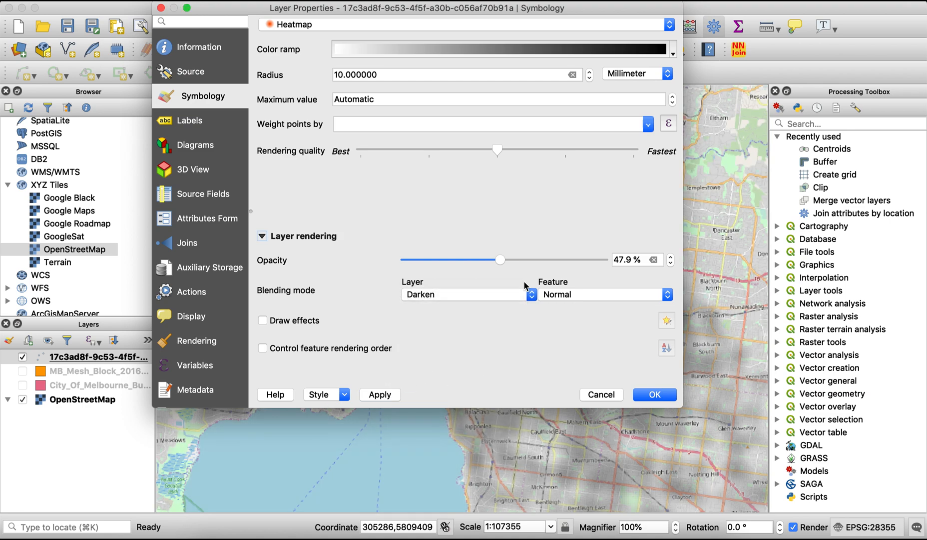
# Change the bus stops heatmap's color ramp to Greens and apply it
pyautogui.click(674, 50)
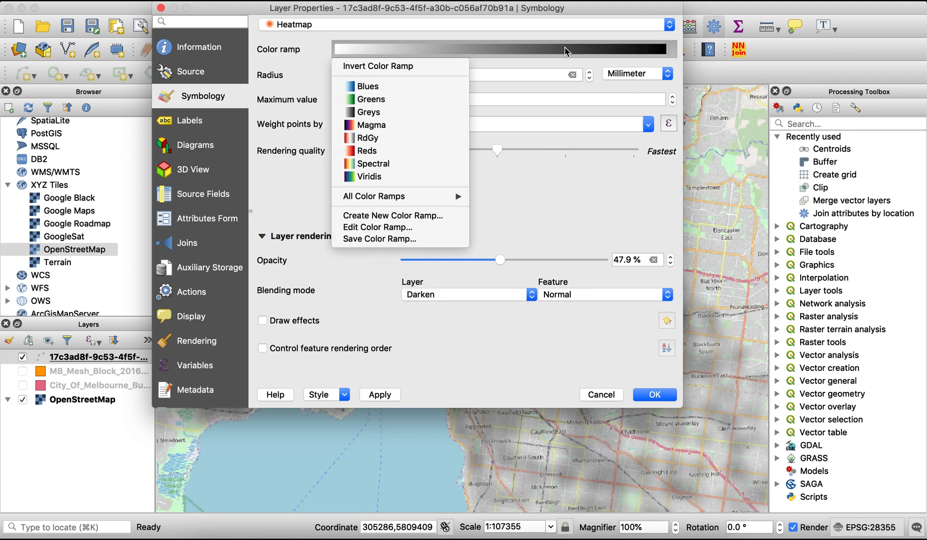
pyautogui.click(384, 101)
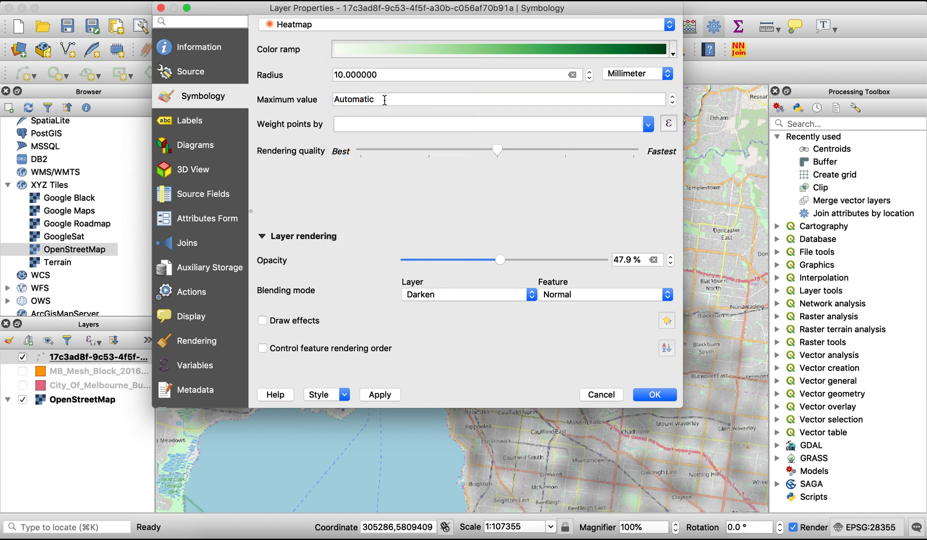
pyautogui.click(380, 394)
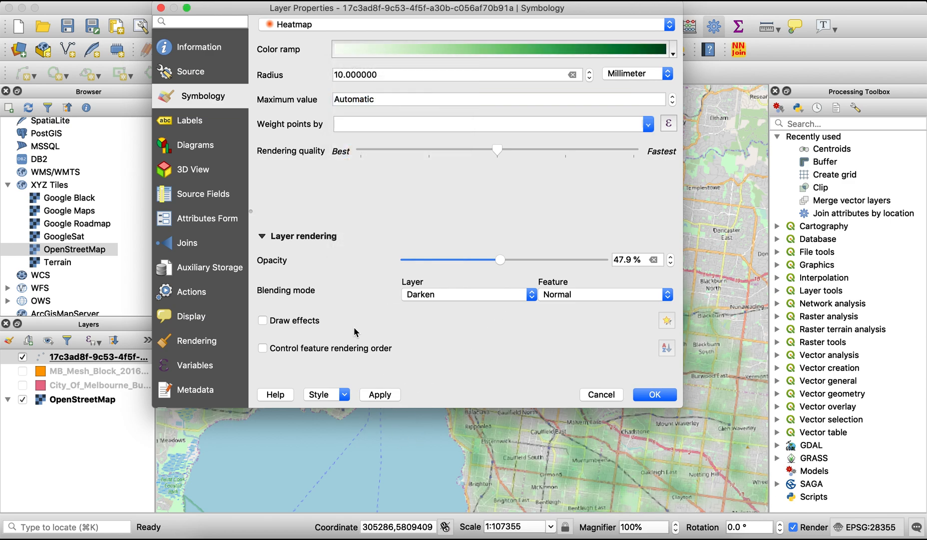
# Set the bus stops layer's opacity to 100% and accept the layer properties
pyautogui.moveTo(502, 263); pyautogui.dragTo(621, 259)
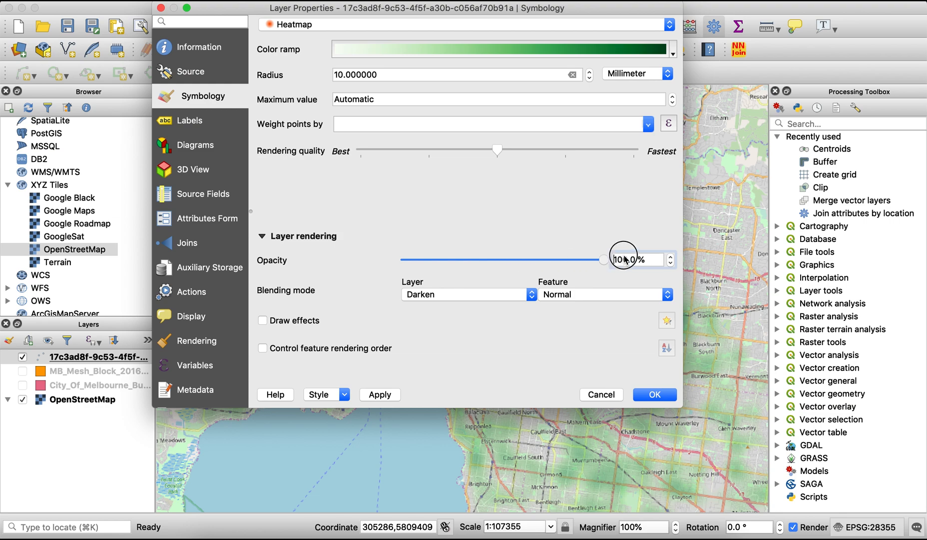
pyautogui.click(380, 395)
pyautogui.click(655, 394)
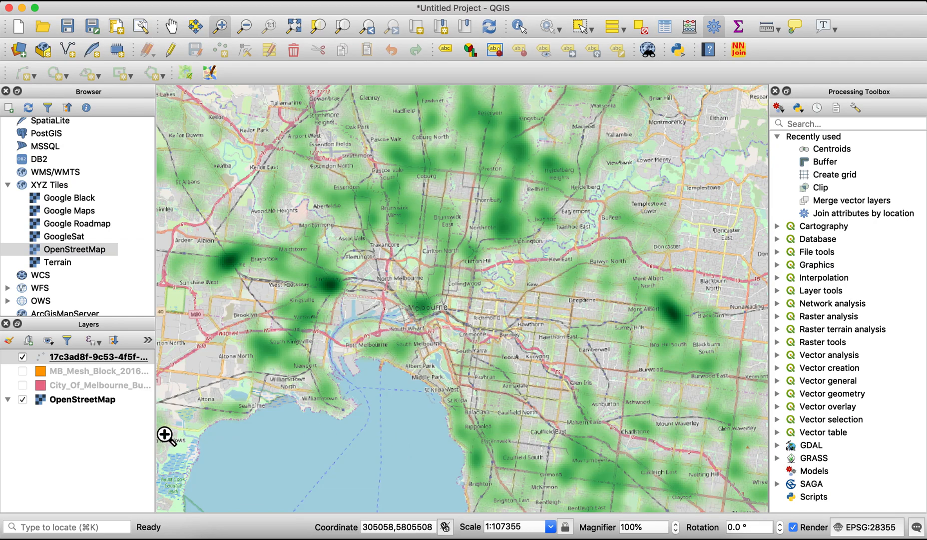
# Colorize the OpenStreetMap basemap with black and lower its brightness to -28, applying both changes
pyautogui.click(94, 399)
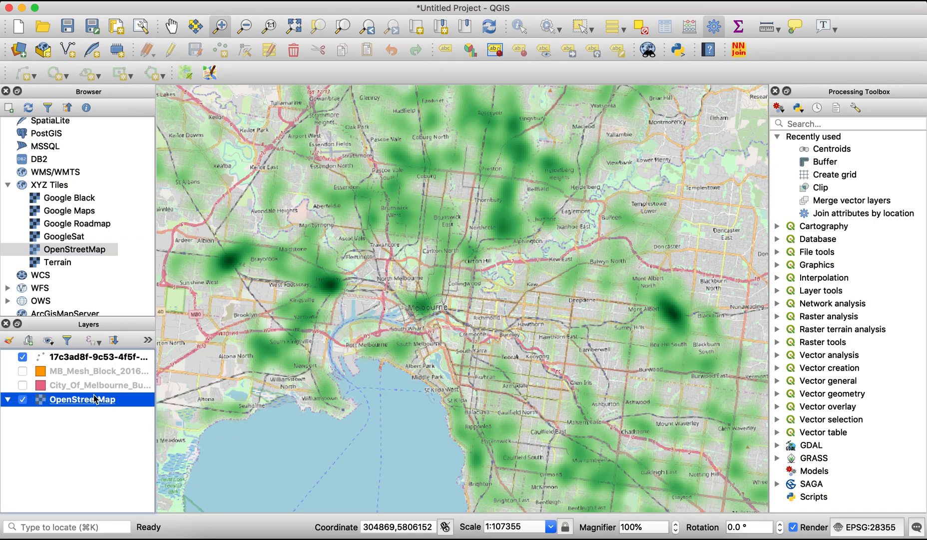
pyautogui.rightClick(95, 398)
pyautogui.click(117, 380)
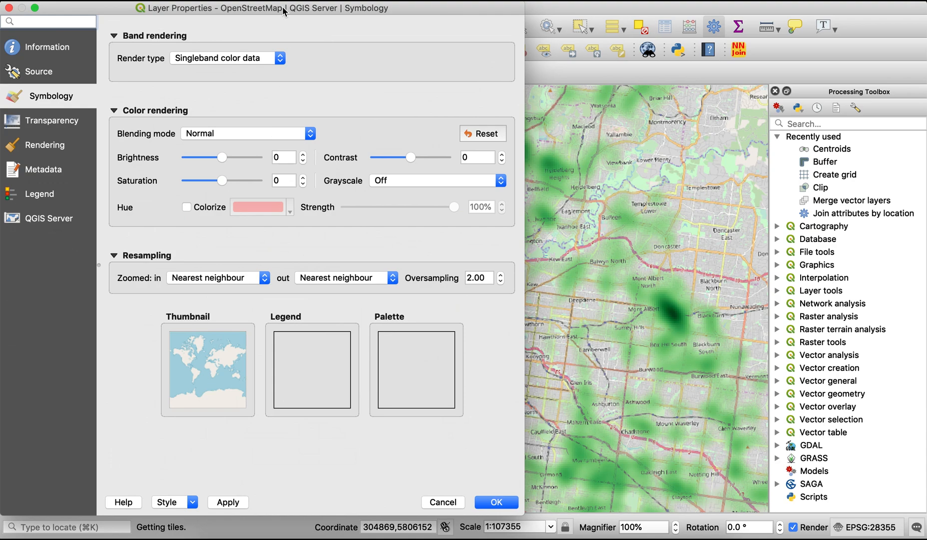
pyautogui.click(186, 207)
pyautogui.click(289, 204)
pyautogui.moveTo(281, 280)
pyautogui.mouseDown()
pyautogui.moveTo(282, 257)
pyautogui.moveTo(254, 225)
pyautogui.mouseUp()
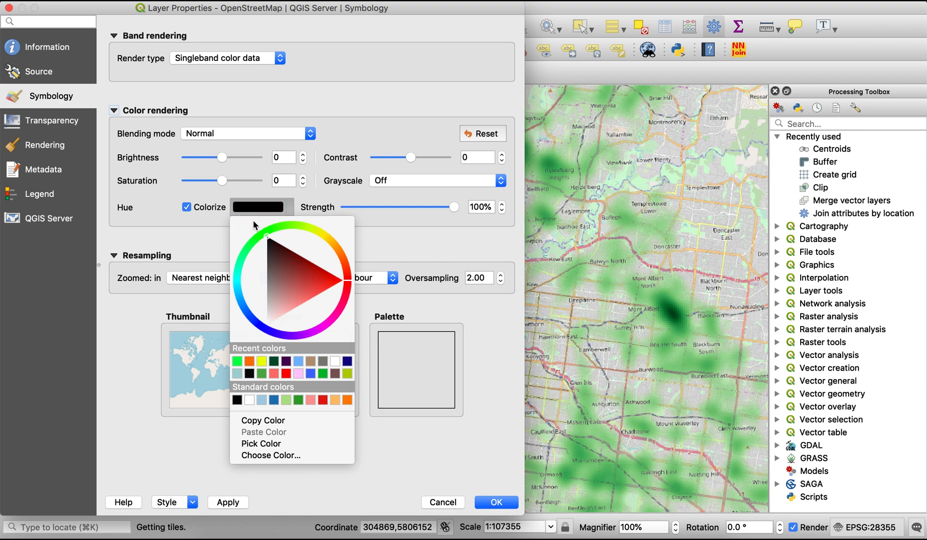
pyautogui.click(470, 404)
pyautogui.click(228, 502)
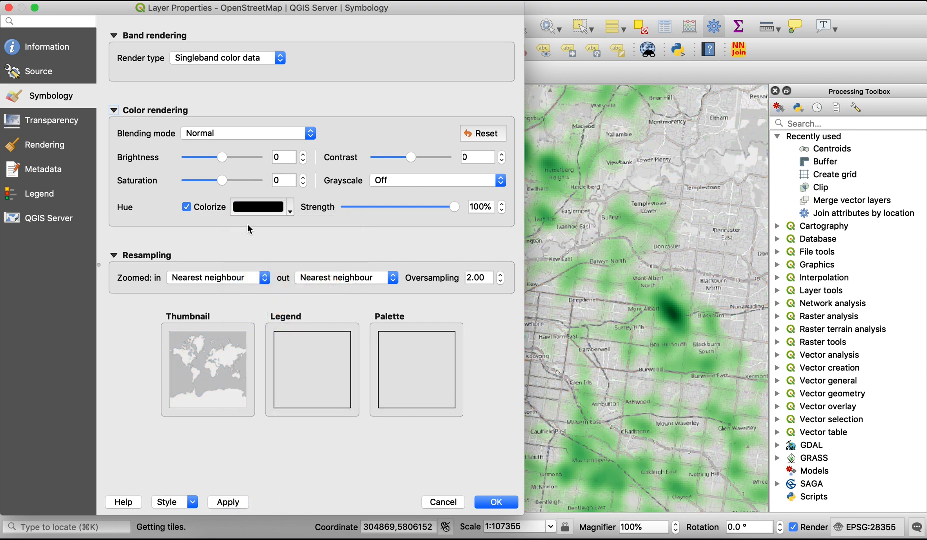
pyautogui.moveTo(222, 157); pyautogui.dragTo(219, 157)
pyautogui.click(227, 502)
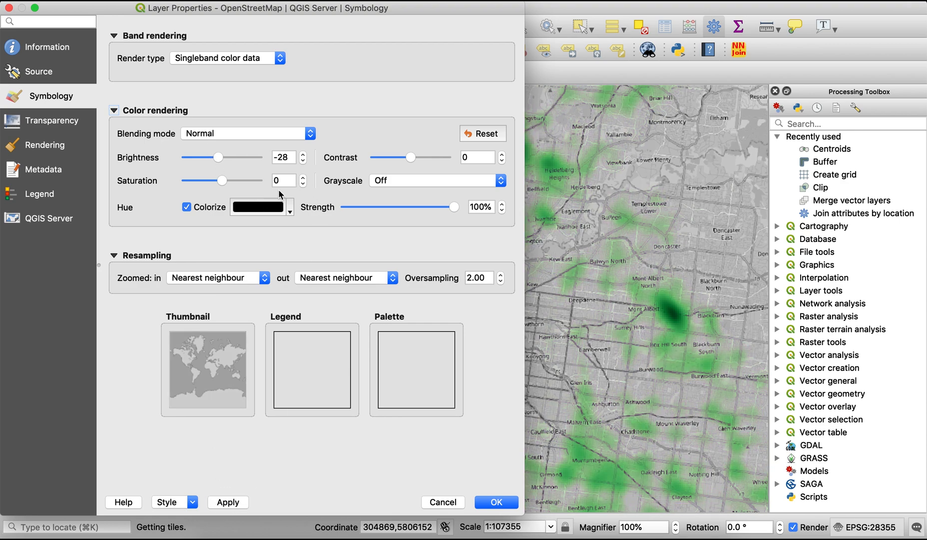
# Change the OpenStreetMap basemap's colorize hue to pure blue and apply it
pyautogui.click(290, 208)
pyautogui.click(267, 327)
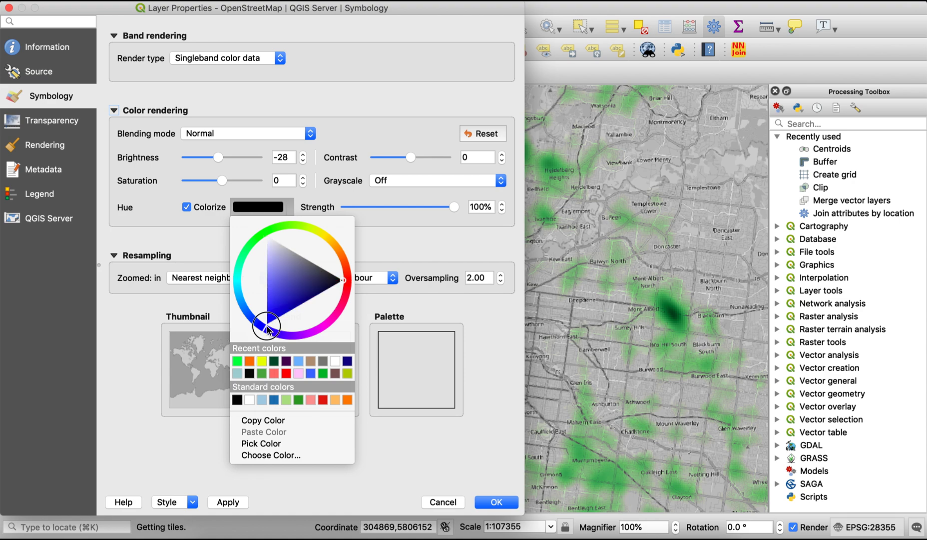
pyautogui.moveTo(294, 304); pyautogui.dragTo(270, 327)
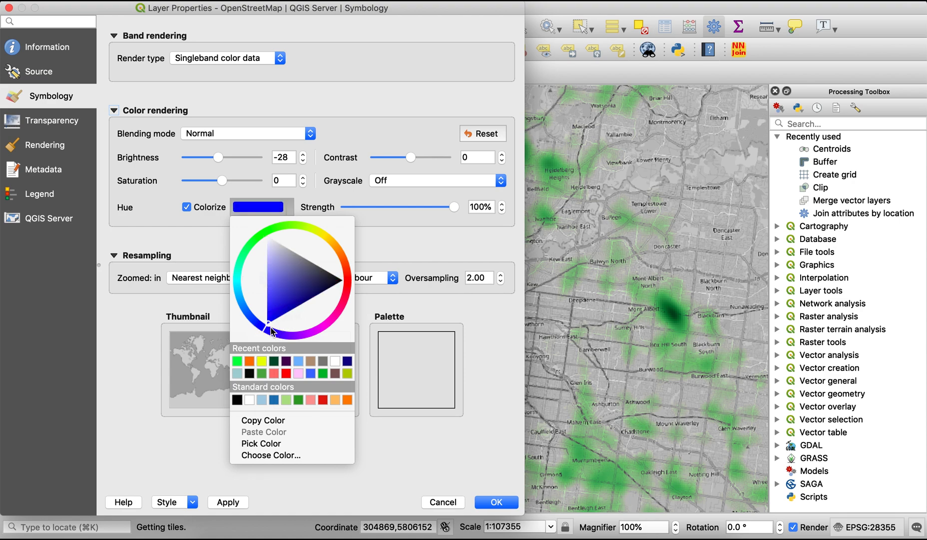
pyautogui.click(121, 343)
pyautogui.click(239, 506)
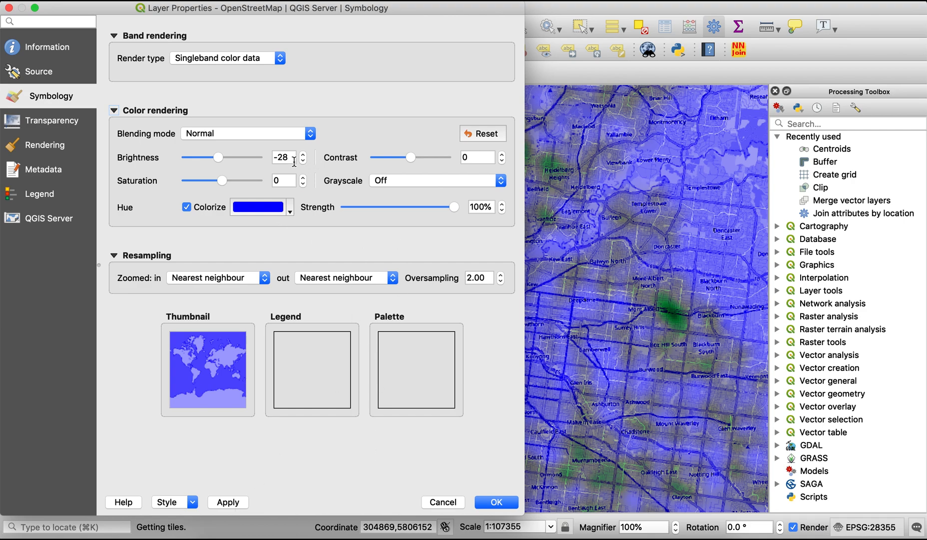
# Change the OpenStreetMap basemap's colorize hue to pure red, apply it and accept the layer properties
pyautogui.click(291, 209)
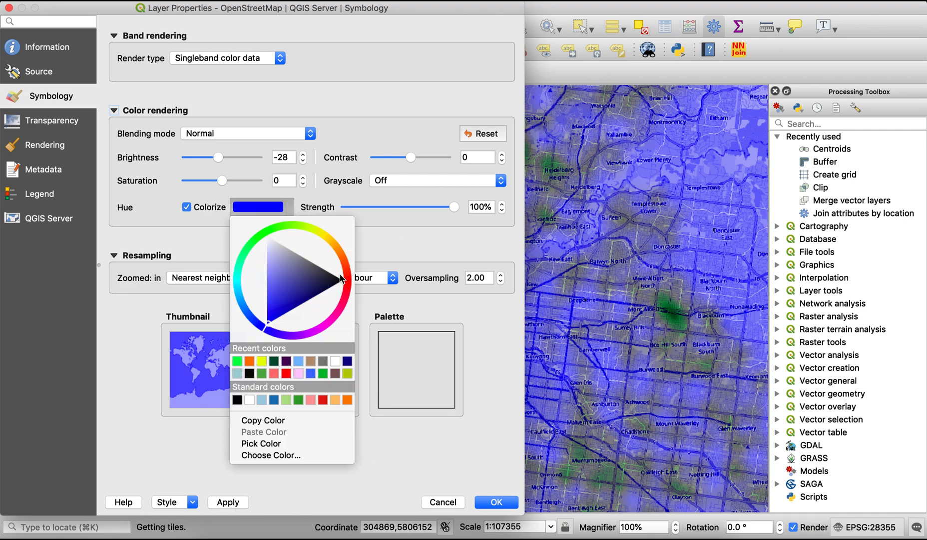
pyautogui.click(350, 282)
pyautogui.click(129, 361)
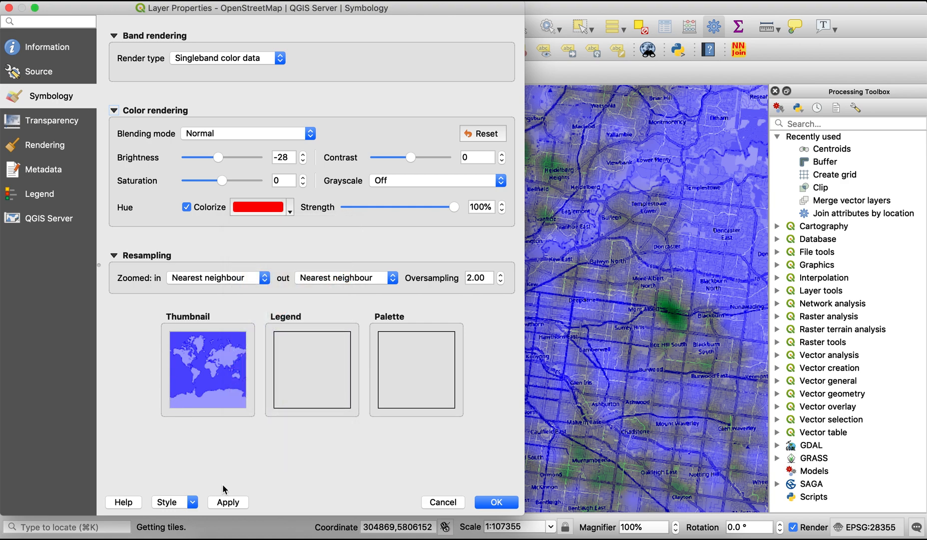
pyautogui.click(237, 503)
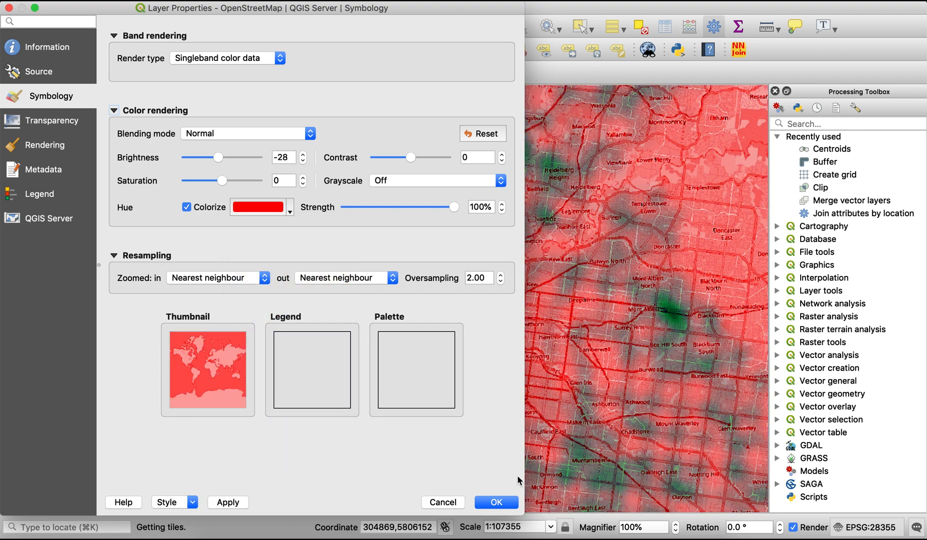
pyautogui.click(502, 502)
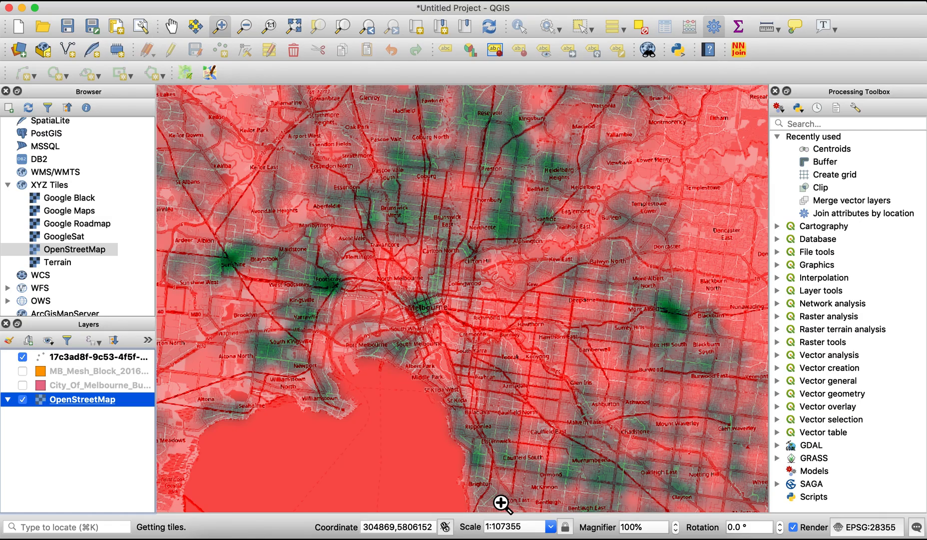
# Set the OpenStreetMap basemap's colorize color to black and apply the change
pyautogui.rightClick(67, 399)
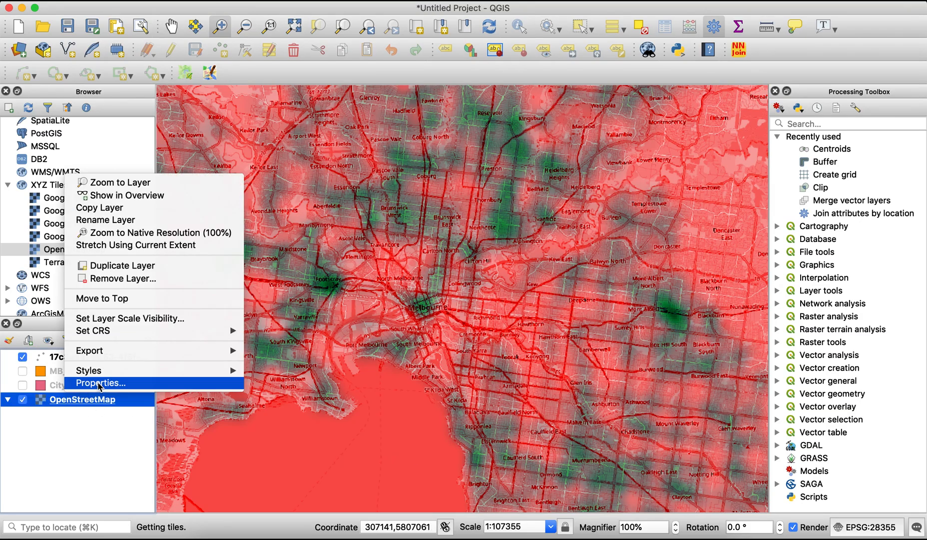
pyautogui.click(98, 379)
pyautogui.click(293, 210)
pyautogui.moveTo(284, 232); pyautogui.dragTo(255, 227)
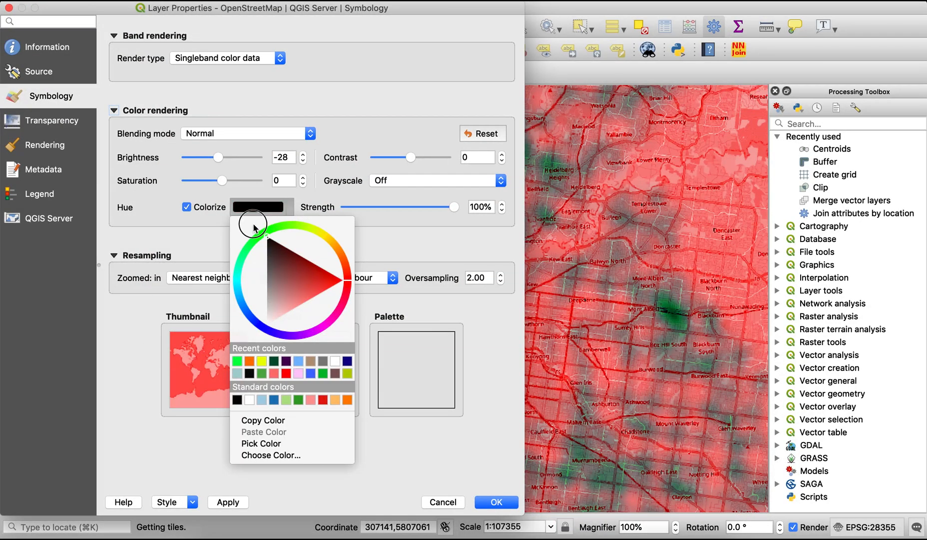
pyautogui.click(196, 242)
pyautogui.click(226, 502)
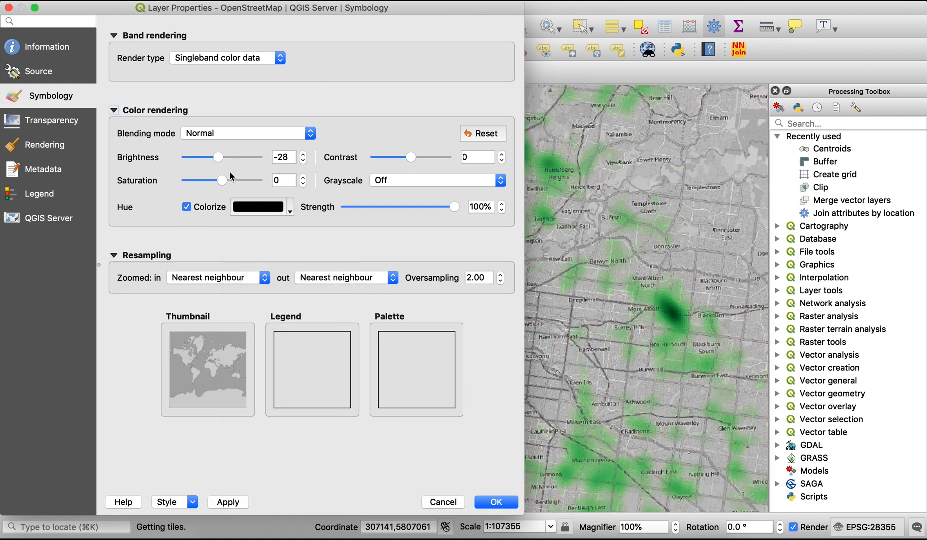
# Set the basemap's brightness to -60 and saturation to -2, apply them and accept the layer properties
pyautogui.moveTo(224, 183); pyautogui.dragTo(214, 158)
pyautogui.click(228, 502)
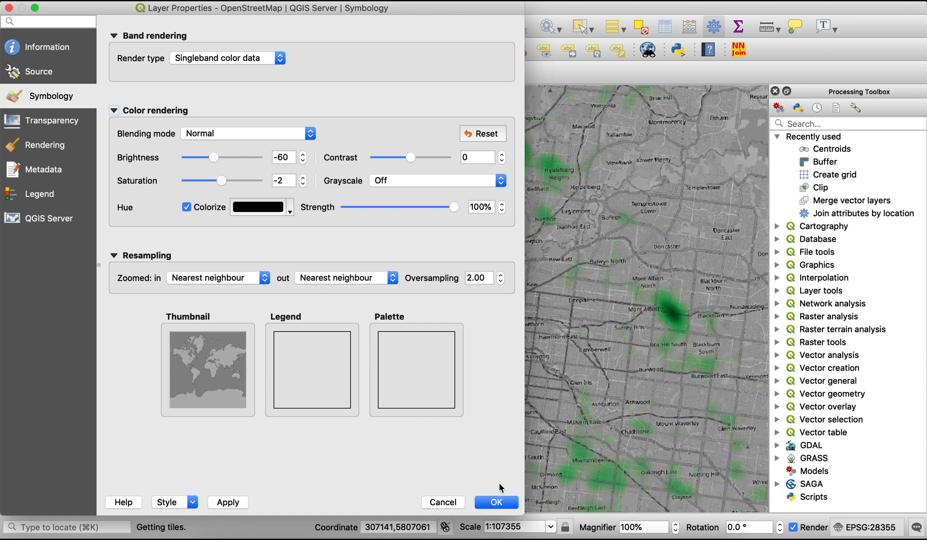
pyautogui.click(500, 502)
# Change the bus stops heatmap's color ramp to GnBu and apply it
pyautogui.click(84, 361)
pyautogui.rightClick(84, 363)
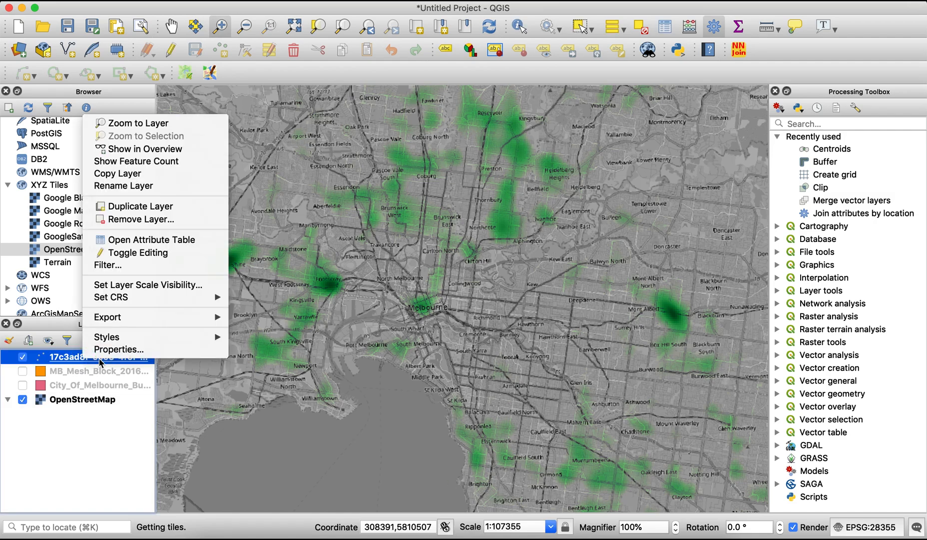
pyautogui.click(113, 348)
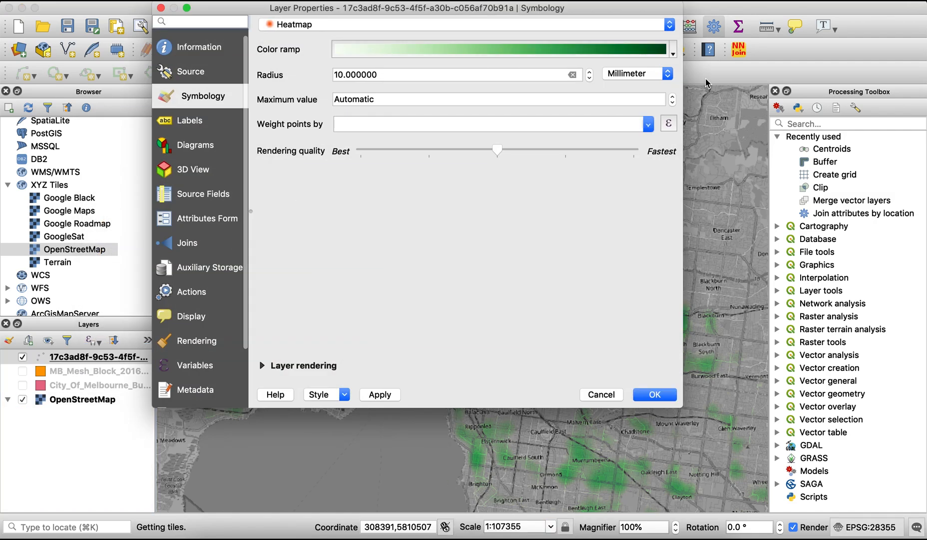
pyautogui.click(673, 50)
pyautogui.moveTo(434, 202)
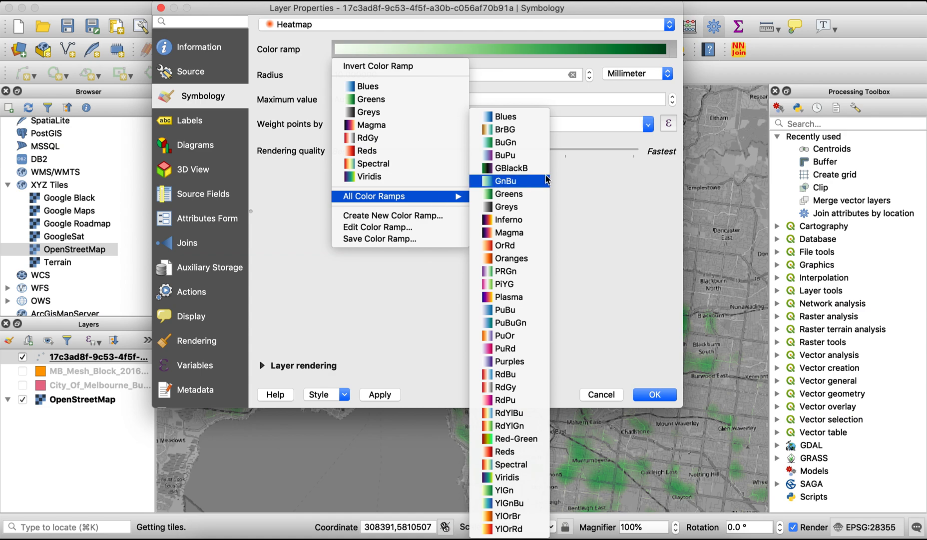
pyautogui.click(522, 181)
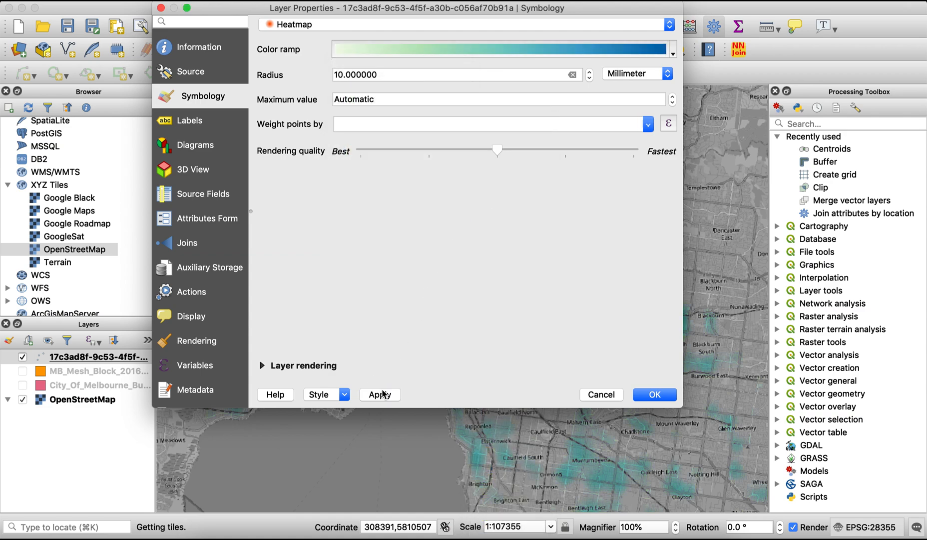
# Switch the bus stops heatmap's color ramp to Blues, apply it and accept the layer properties
pyautogui.click(674, 51)
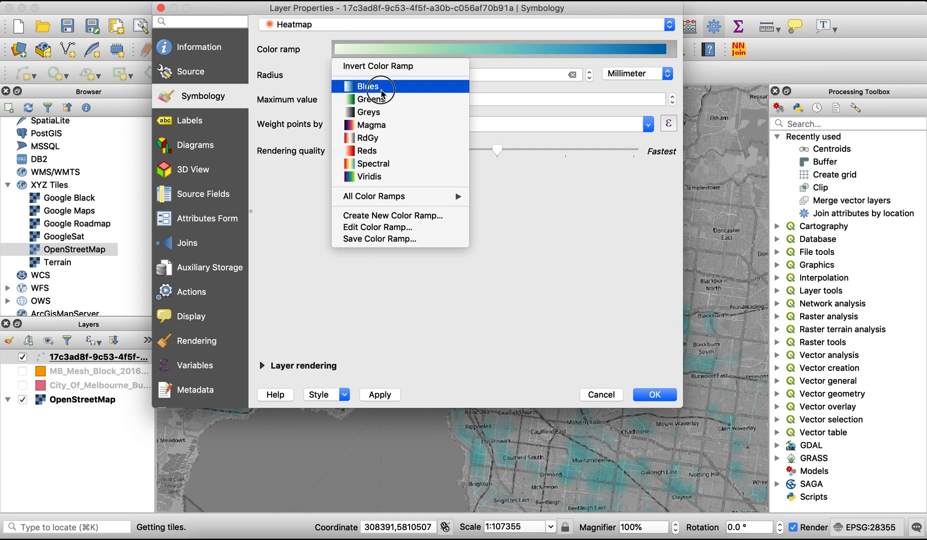
pyautogui.click(381, 87)
pyautogui.click(372, 391)
pyautogui.click(655, 394)
# Hide the bus stops layer and show the Melbourne building footprints layer stacked above the mesh block layer
pyautogui.click(22, 357)
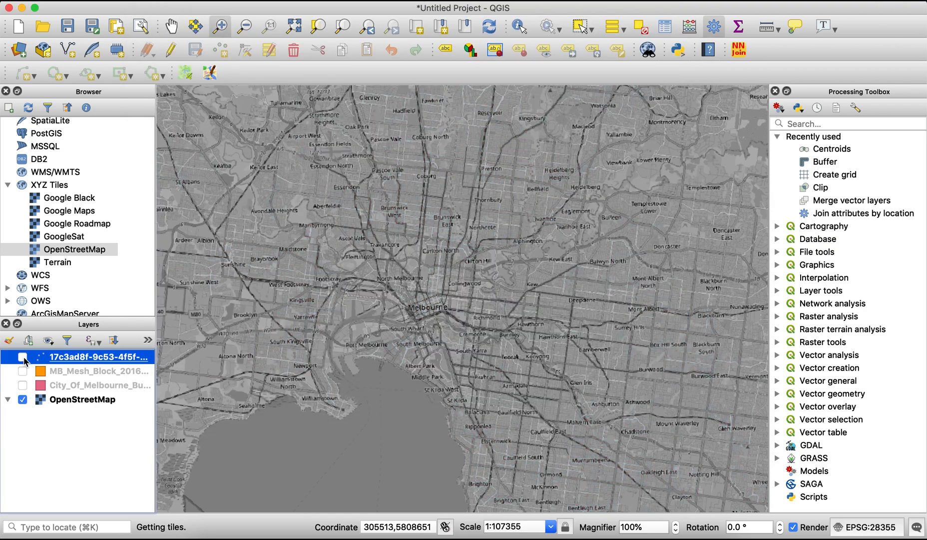
pyautogui.press('super+Tab')
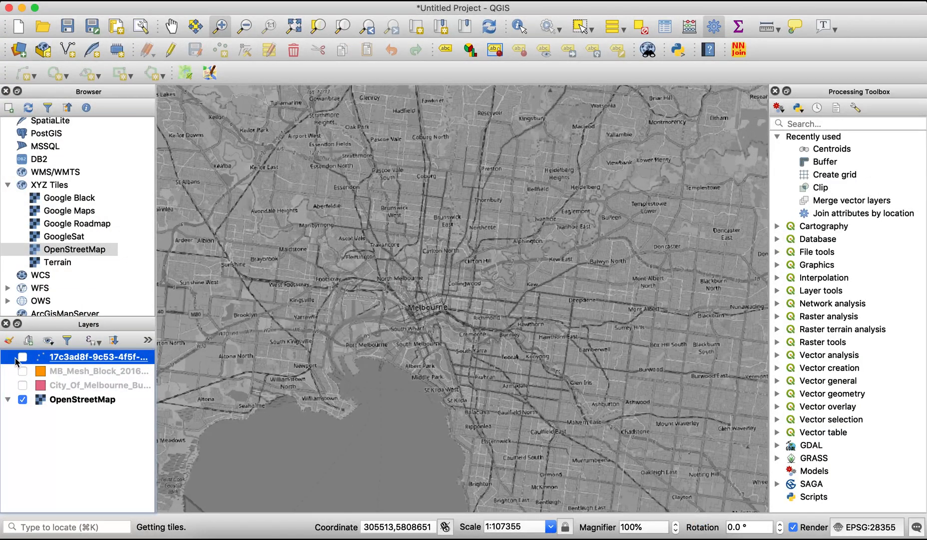
pyautogui.click(23, 385)
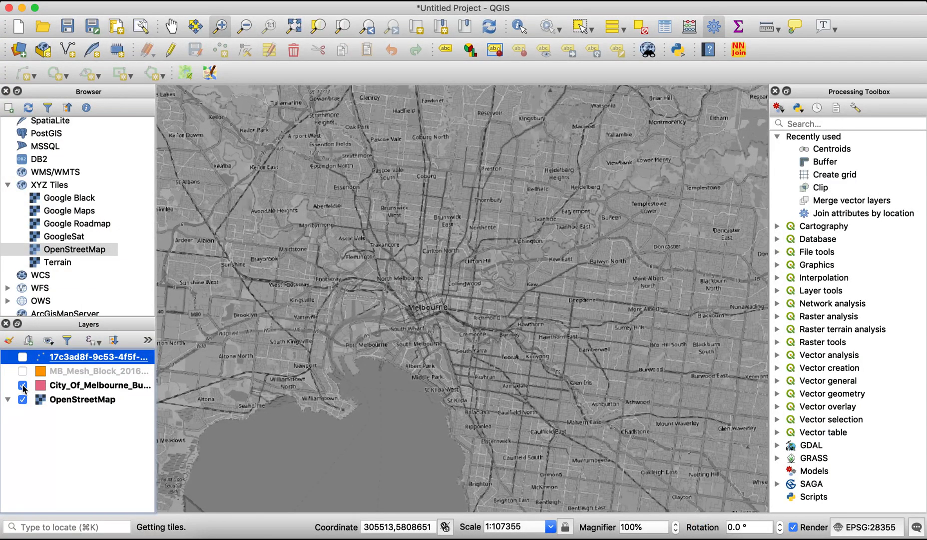
pyautogui.click(22, 371)
pyautogui.moveTo(78, 385); pyautogui.dragTo(79, 370)
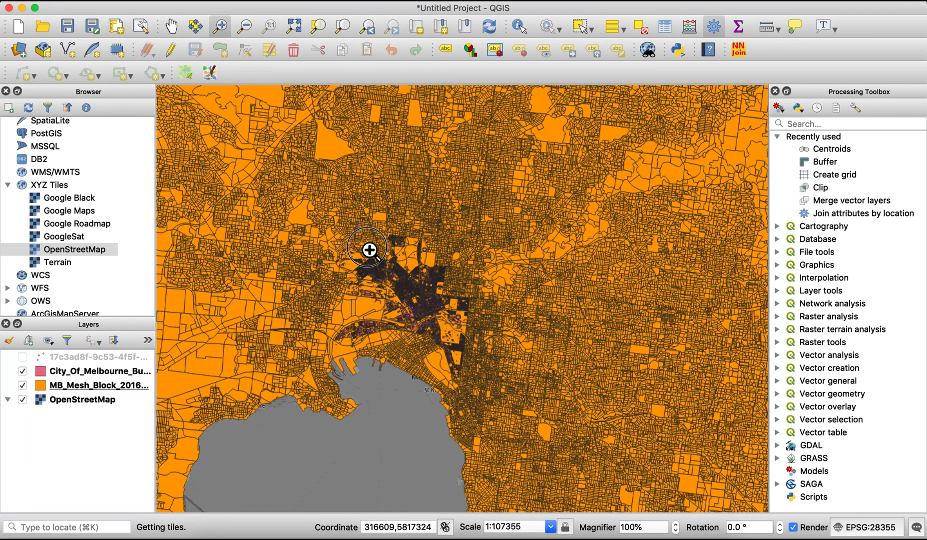
# Examine the building footprints over the city centre and review the fields in the layer's attribute table
pyautogui.moveTo(369, 249); pyautogui.dragTo(477, 357)
pyautogui.moveTo(404, 242); pyautogui.dragTo(642, 474)
pyautogui.moveTo(550, 255); pyautogui.dragTo(414, 376)
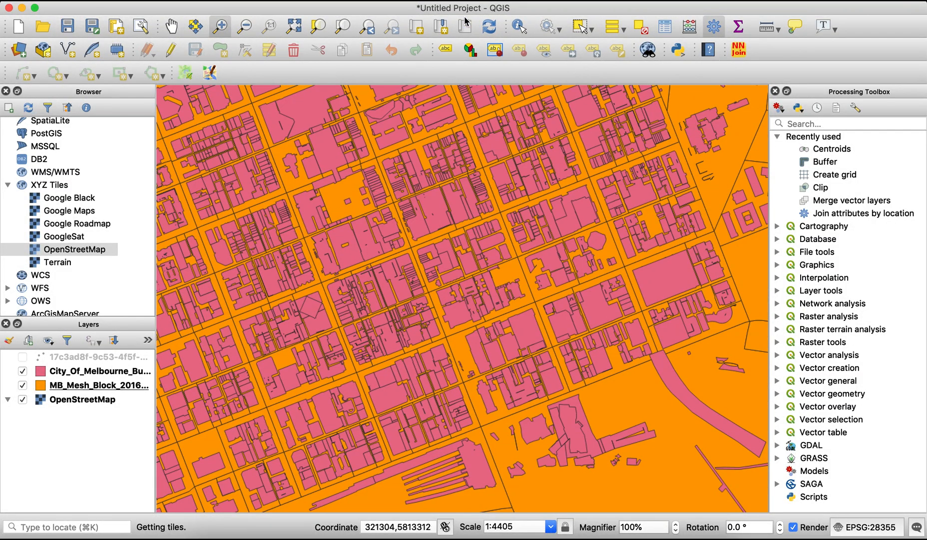
pyautogui.click(78, 376)
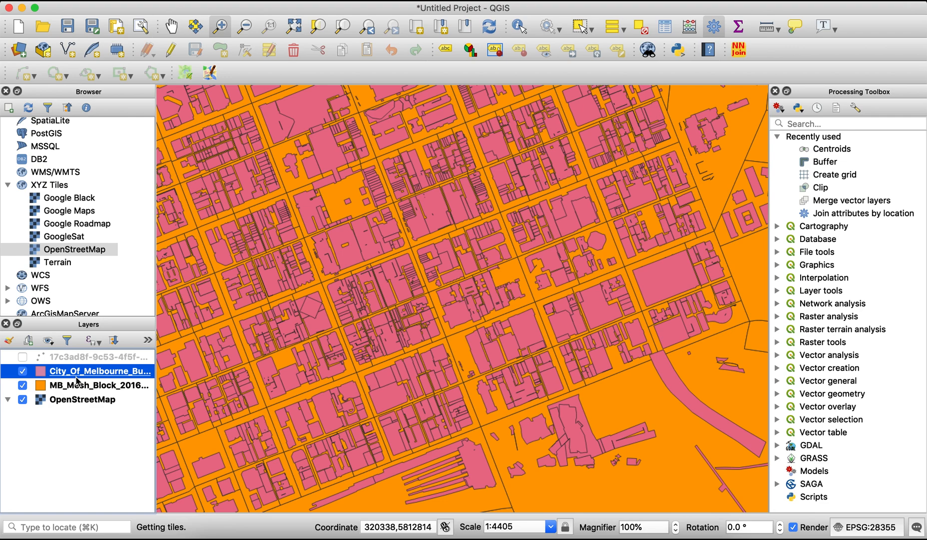
pyautogui.click(662, 29)
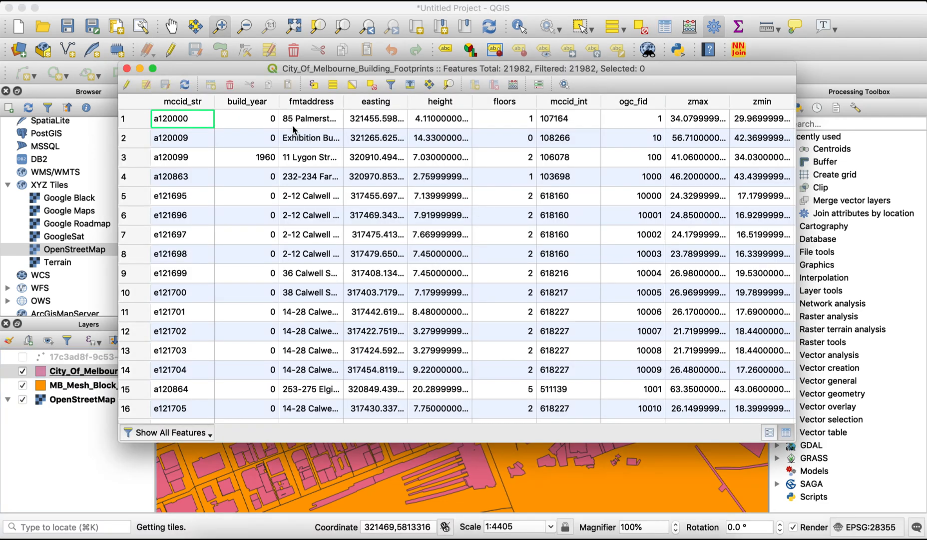
pyautogui.hscroll(2, 384, 160)
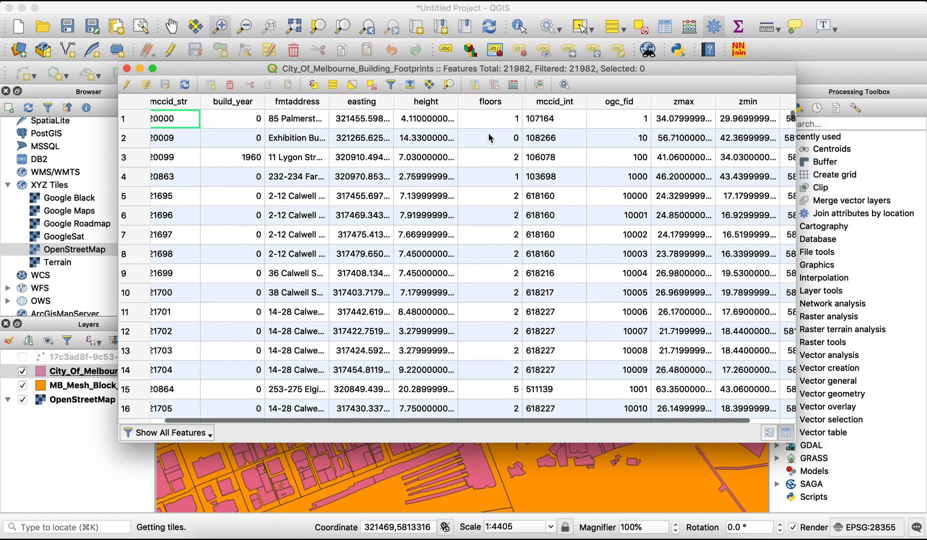
pyautogui.hscroll(4, 490, 138)
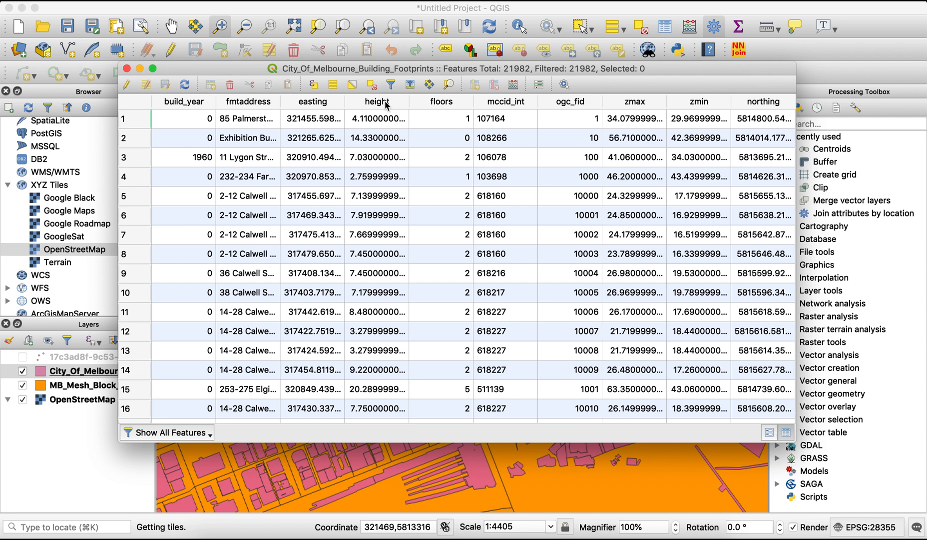
pyautogui.click(127, 68)
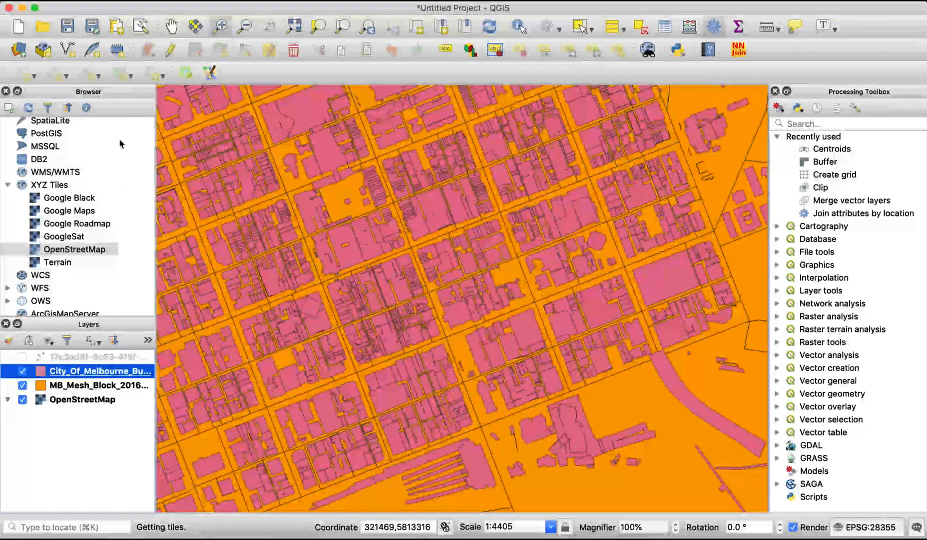
# Style the building footprints with Graduated symbology on the height column, classified in Quantile (Equal Count) mode
pyautogui.rightClick(101, 369)
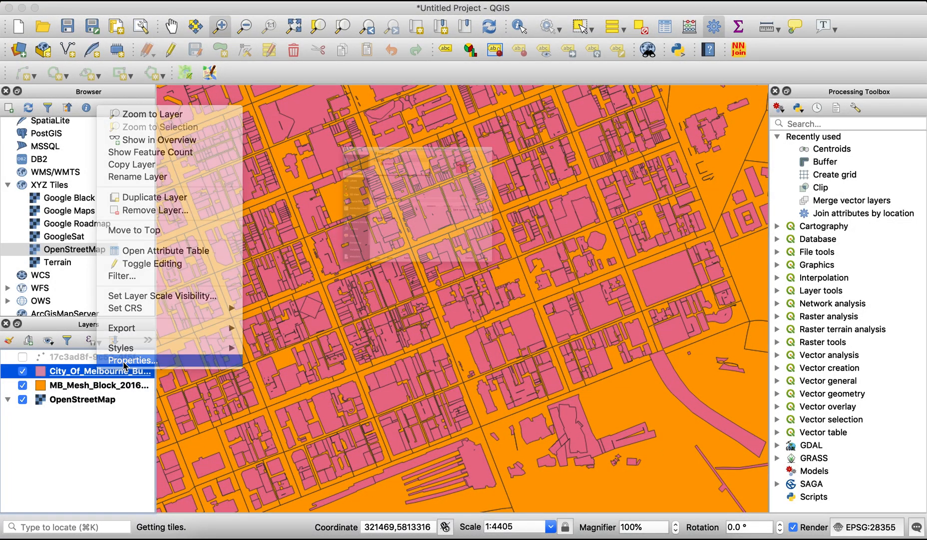
pyautogui.click(123, 360)
pyautogui.click(351, 28)
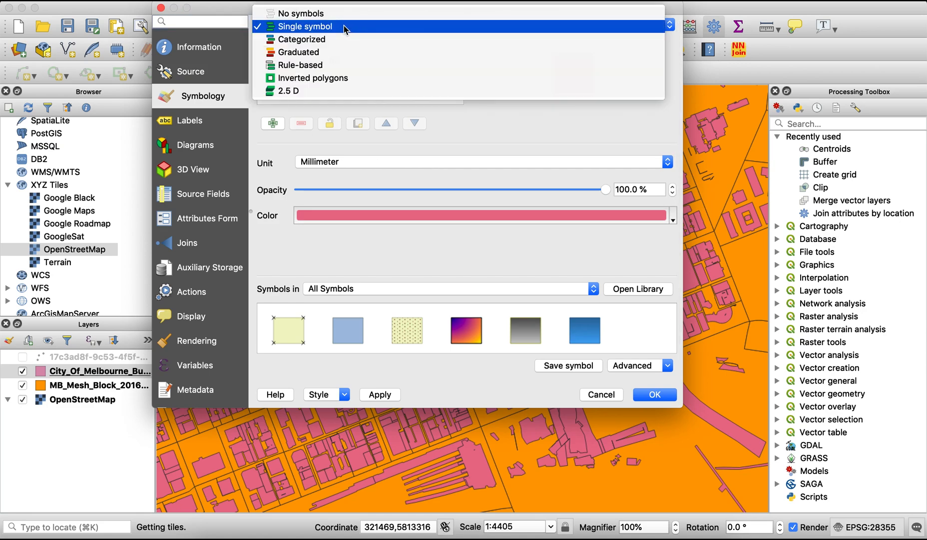
pyautogui.click(330, 54)
pyautogui.click(615, 49)
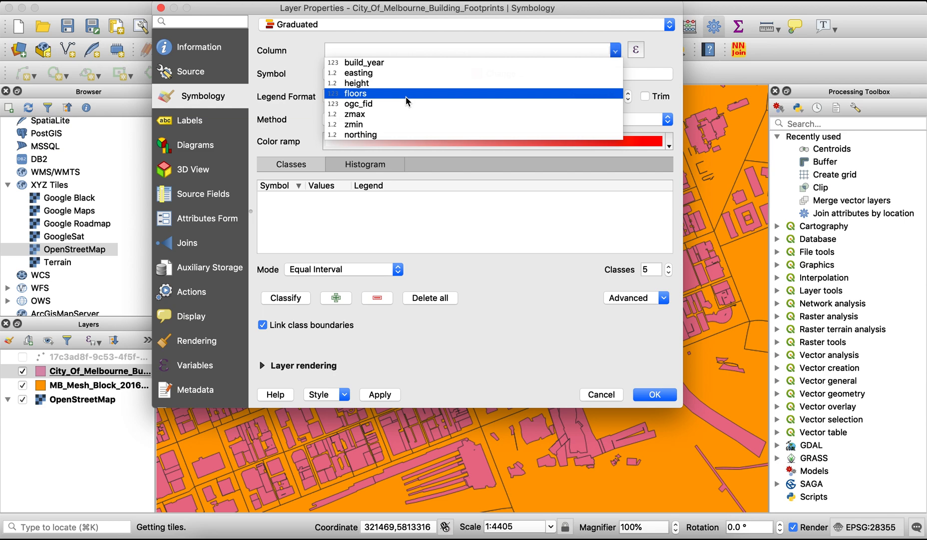
pyautogui.click(398, 84)
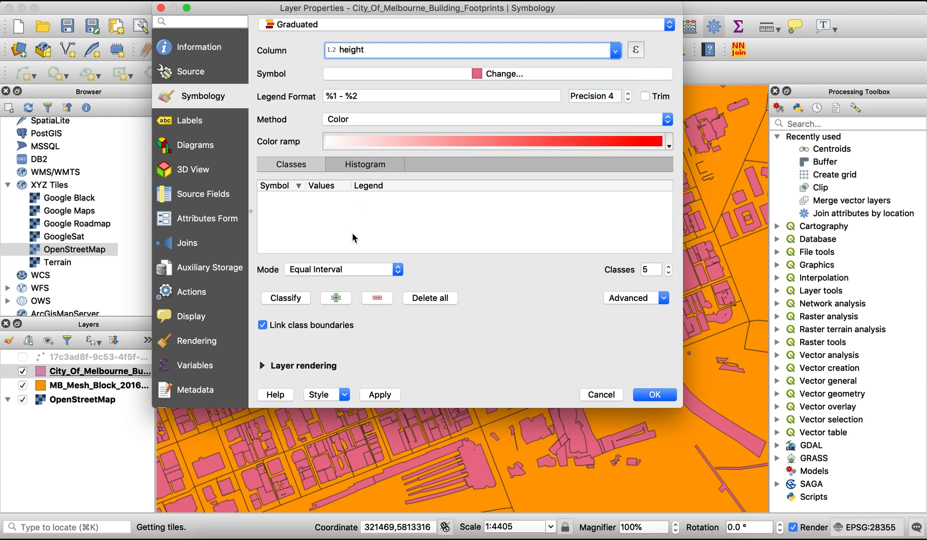
pyautogui.click(308, 301)
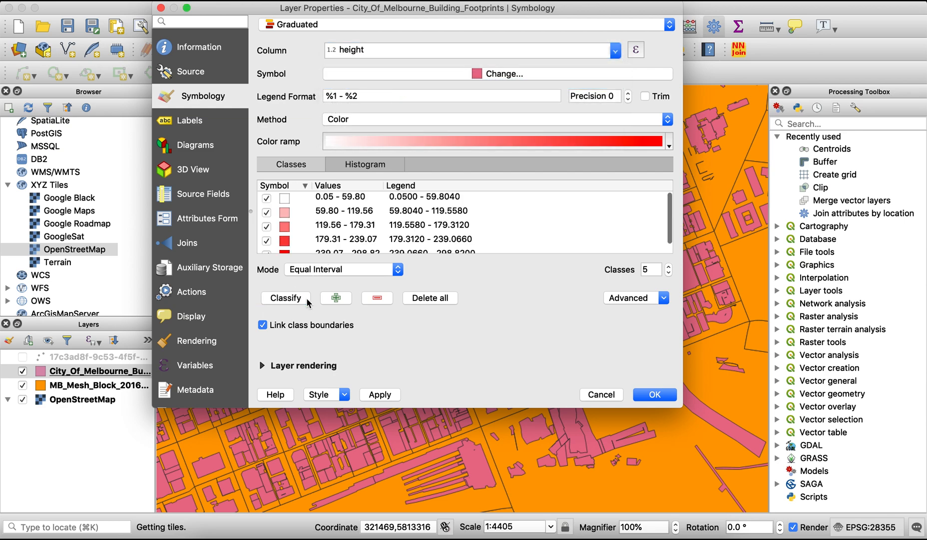
pyautogui.click(327, 268)
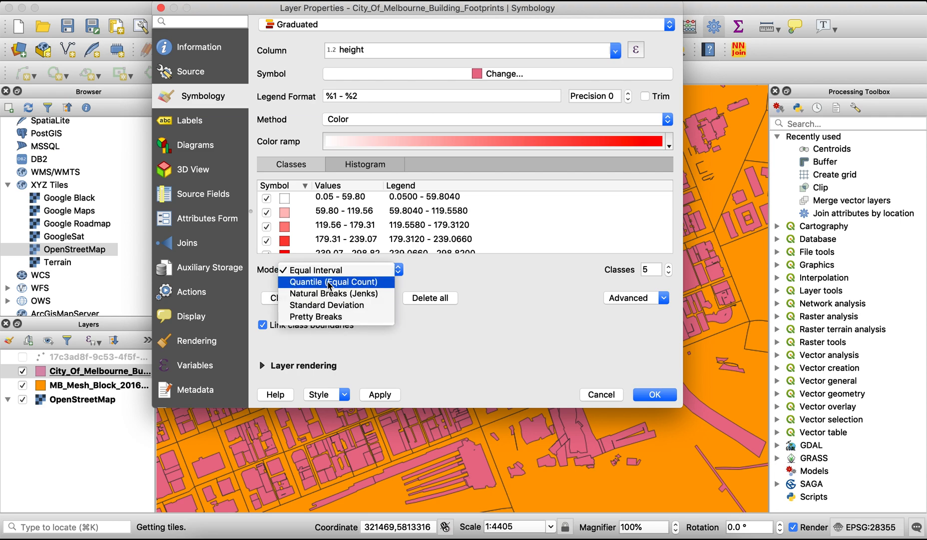
pyautogui.click(324, 282)
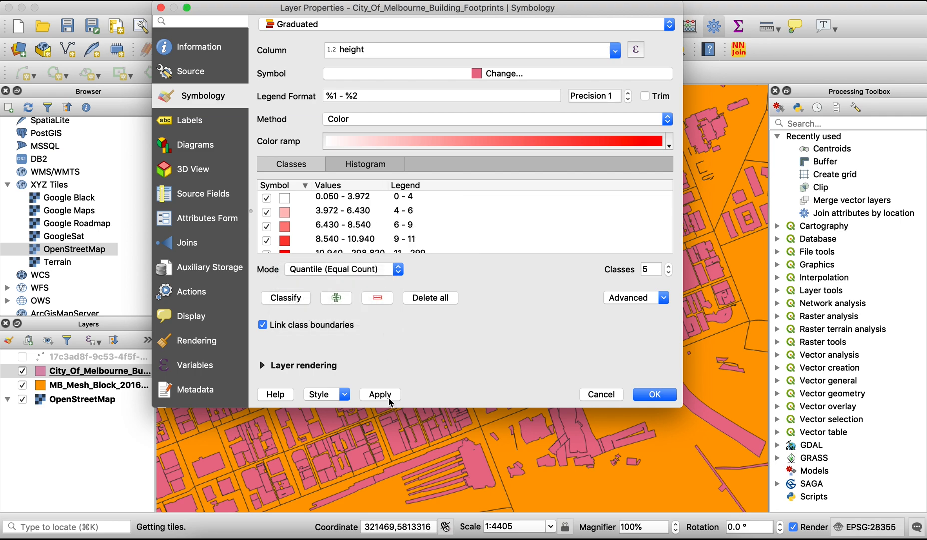
# Make the building footprints' simple fill stroke transparent, then apply and accept the graduated symbology
pyautogui.click(464, 74)
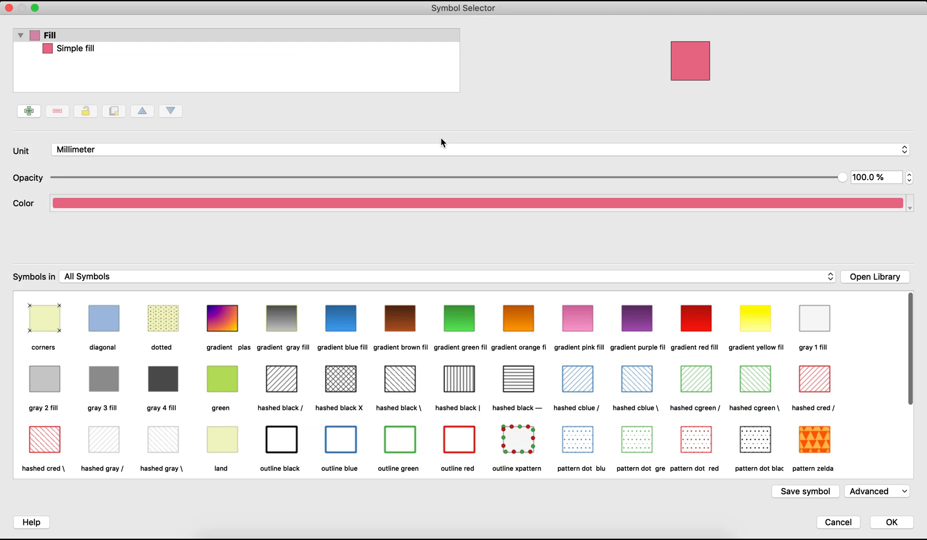
pyautogui.click(322, 49)
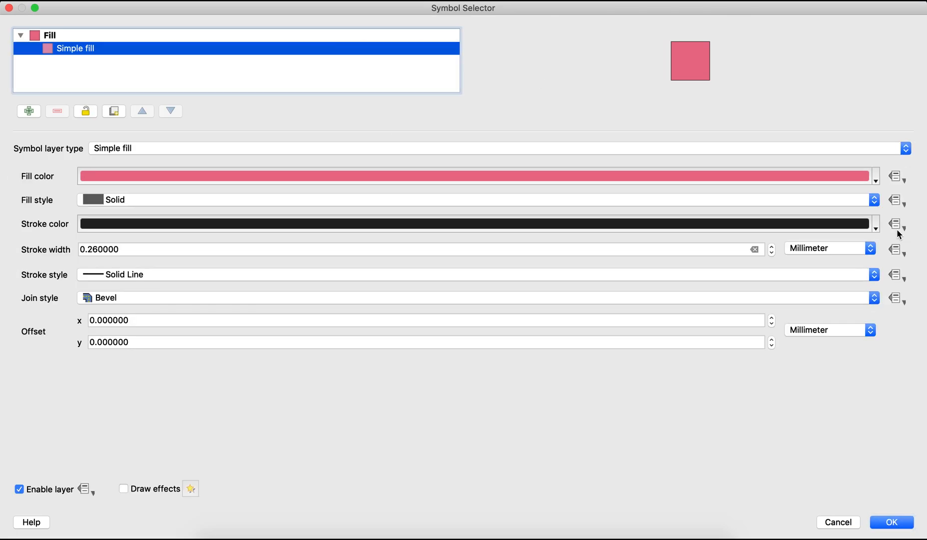
pyautogui.click(881, 224)
pyautogui.click(100, 242)
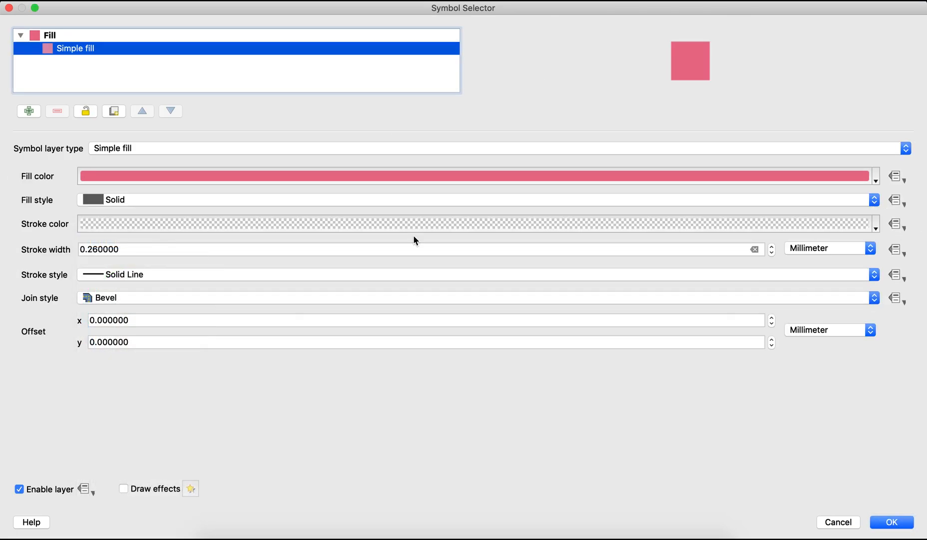
pyautogui.click(894, 523)
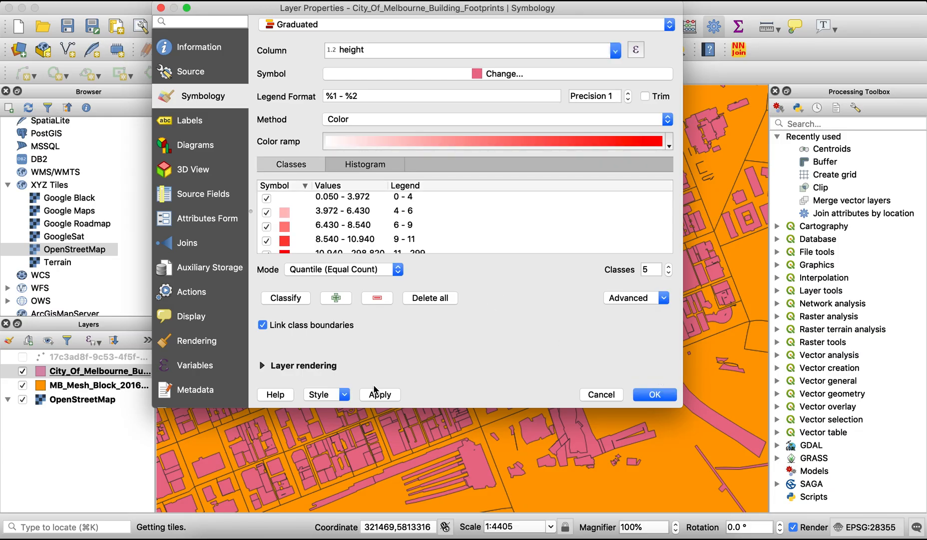
pyautogui.click(380, 400)
pyautogui.click(653, 394)
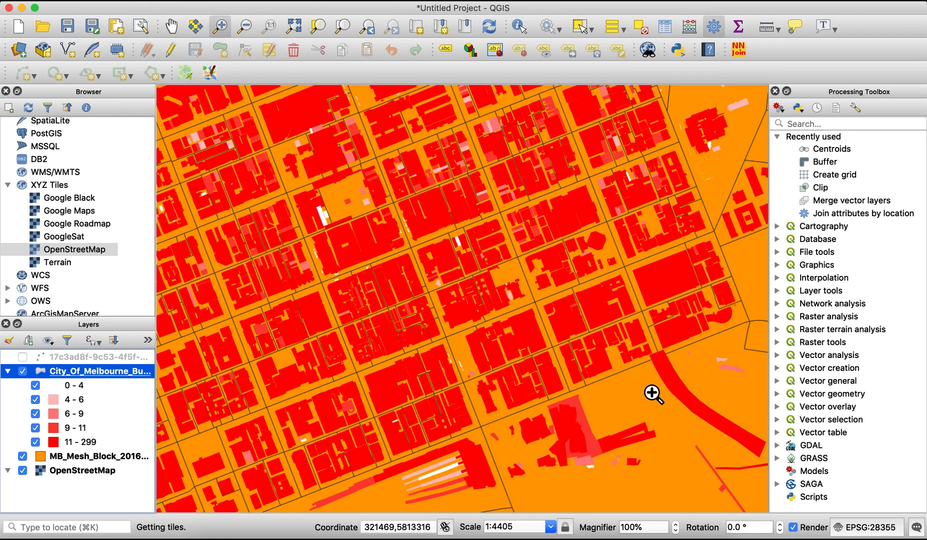
# Hide the mesh block layer and examine the building footprints' height classes over the basemap around central Melbourne
pyautogui.click(22, 456)
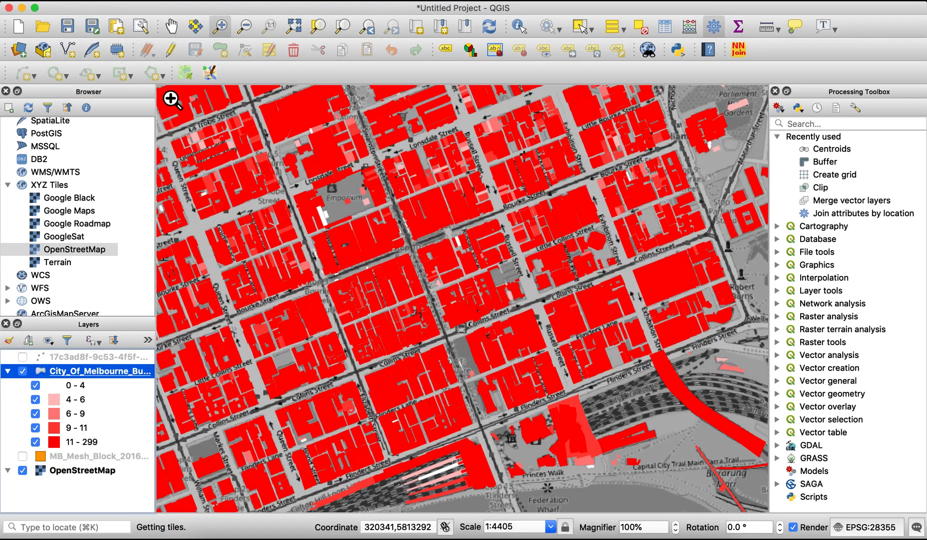
pyautogui.click(245, 26)
pyautogui.moveTo(515, 192); pyautogui.dragTo(315, 328)
pyautogui.moveTo(485, 242); pyautogui.dragTo(392, 322)
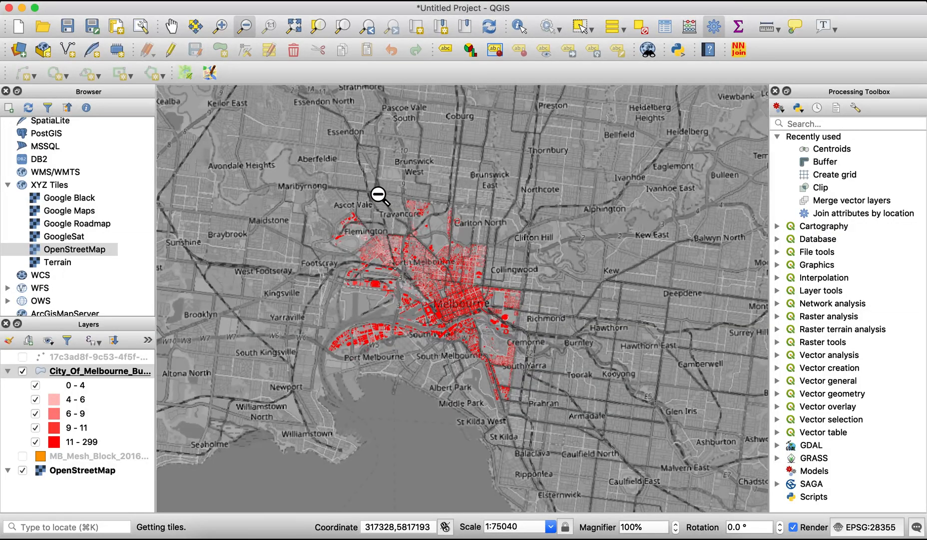
pyautogui.click(221, 26)
pyautogui.moveTo(345, 207); pyautogui.dragTo(611, 443)
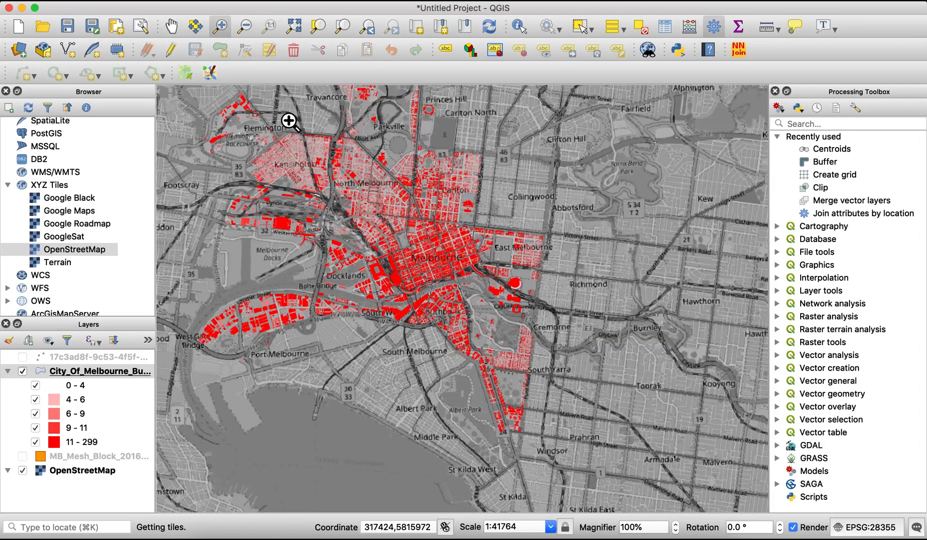
pyautogui.moveTo(257, 107); pyautogui.dragTo(499, 346)
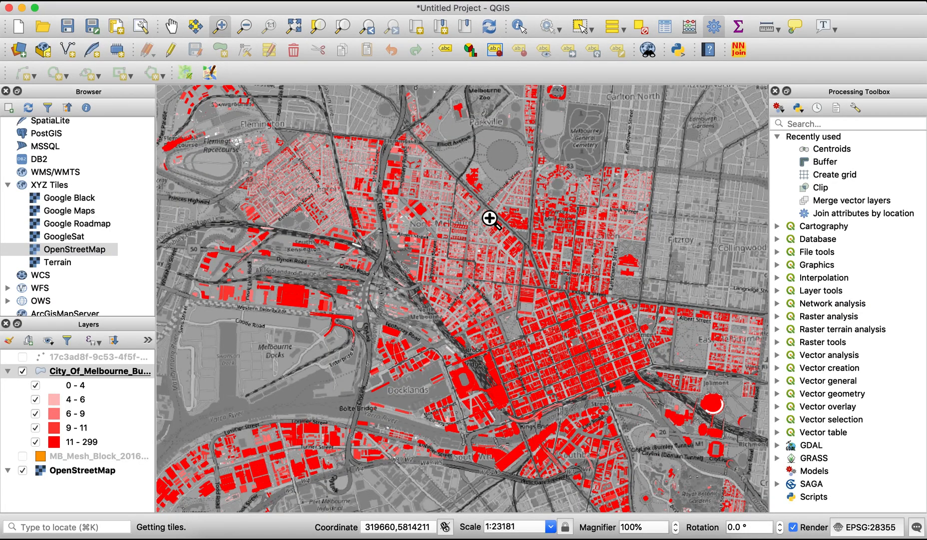
pyautogui.moveTo(379, 131); pyautogui.dragTo(582, 362)
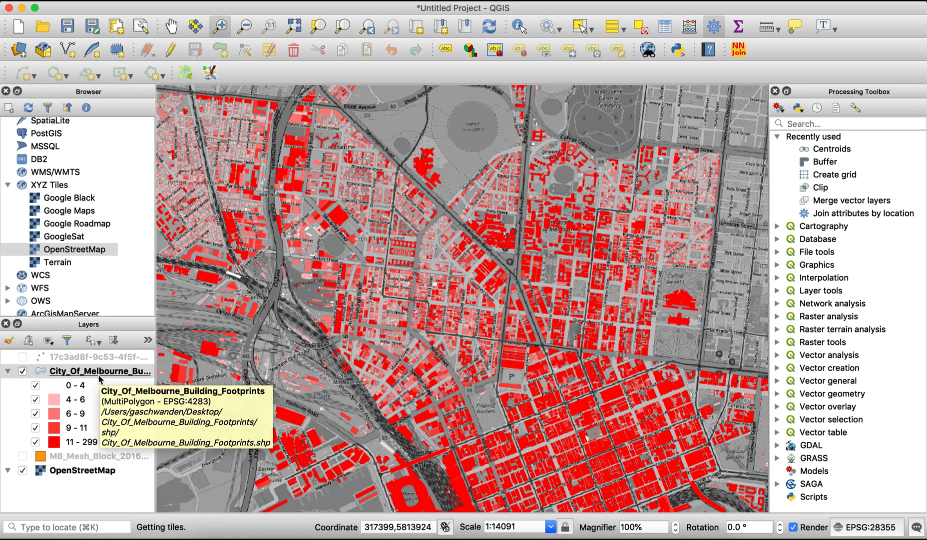
# Show the mesh block layer again and set its symbology to Categorized
pyautogui.click(22, 456)
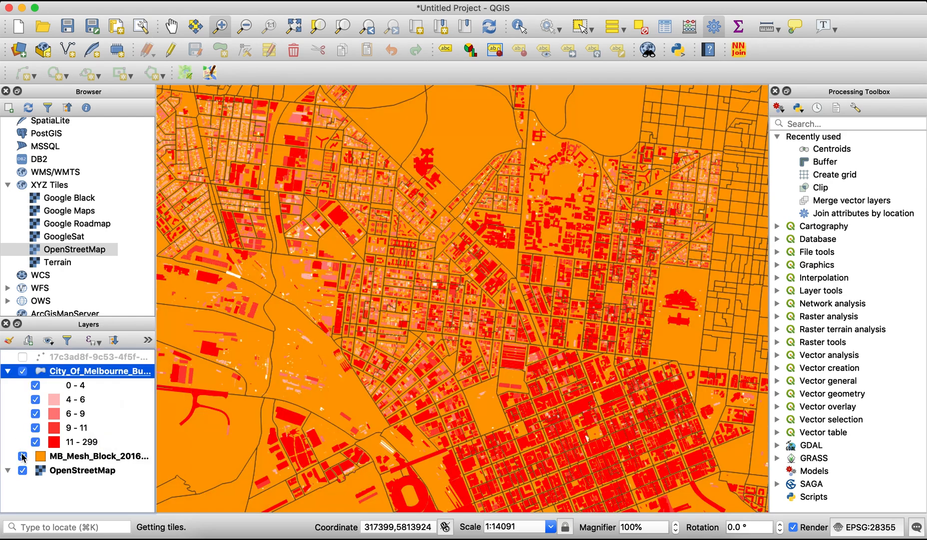
pyautogui.click(78, 458)
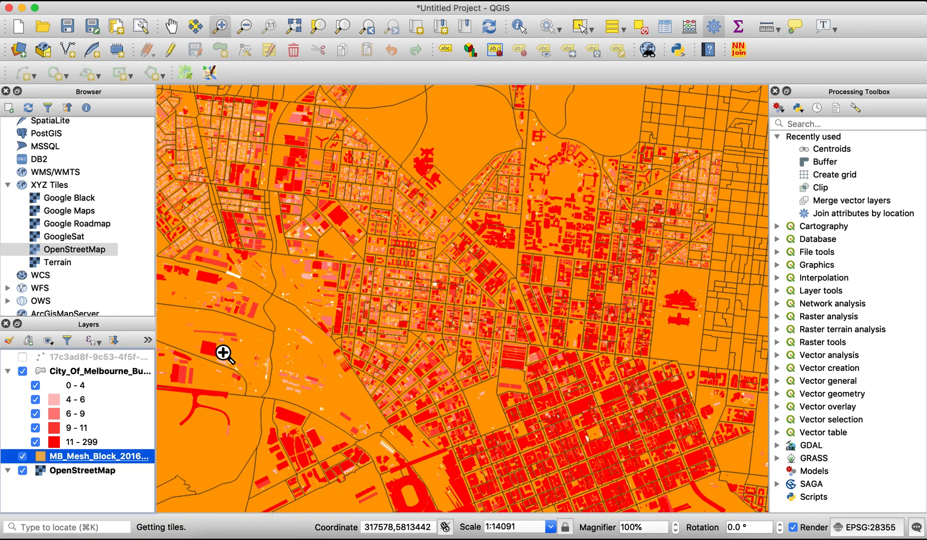
pyautogui.click(124, 453)
pyautogui.click(130, 453)
pyautogui.rightClick(131, 457)
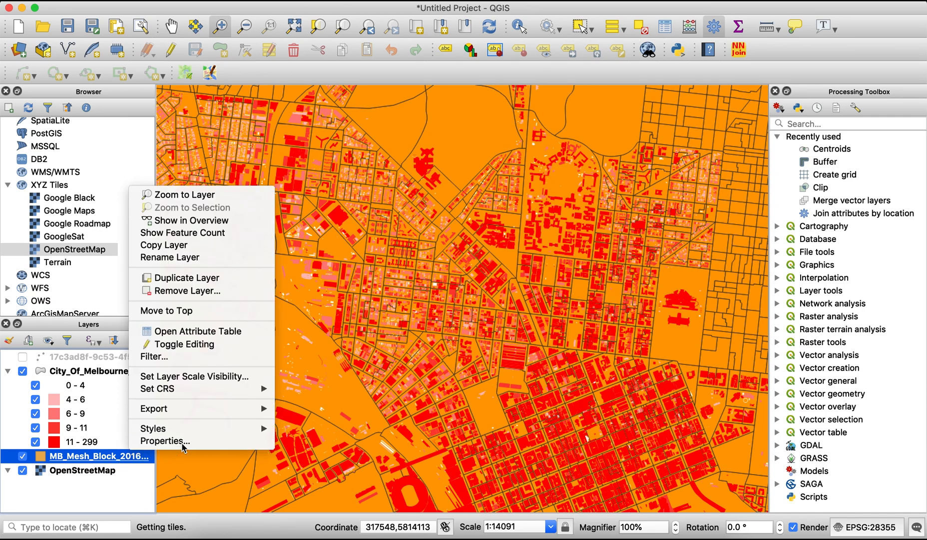
pyautogui.click(160, 440)
pyautogui.click(415, 25)
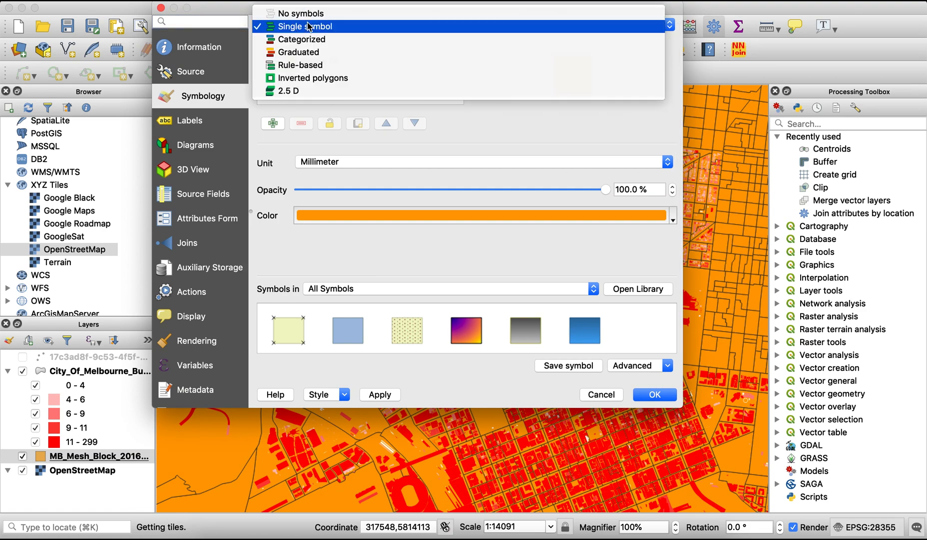
pyautogui.click(418, 35)
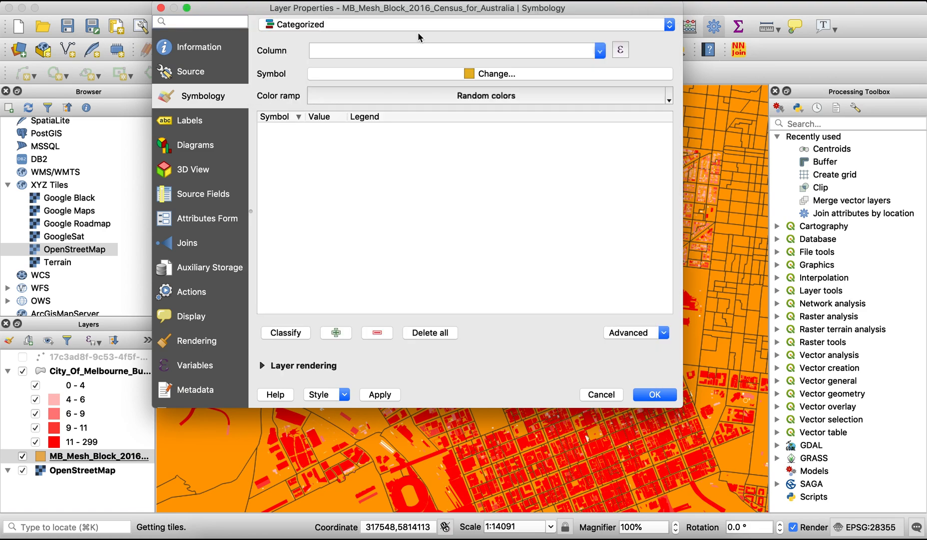
# Classify the mesh blocks by the 1mb_catego column with random colors, then apply and accept the symbology
pyautogui.click(602, 53)
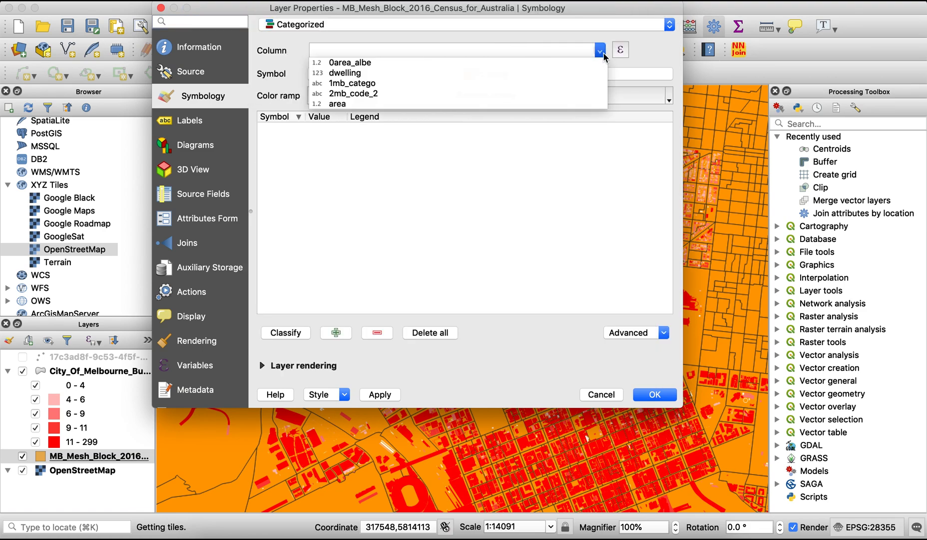
pyautogui.click(374, 83)
pyautogui.click(286, 332)
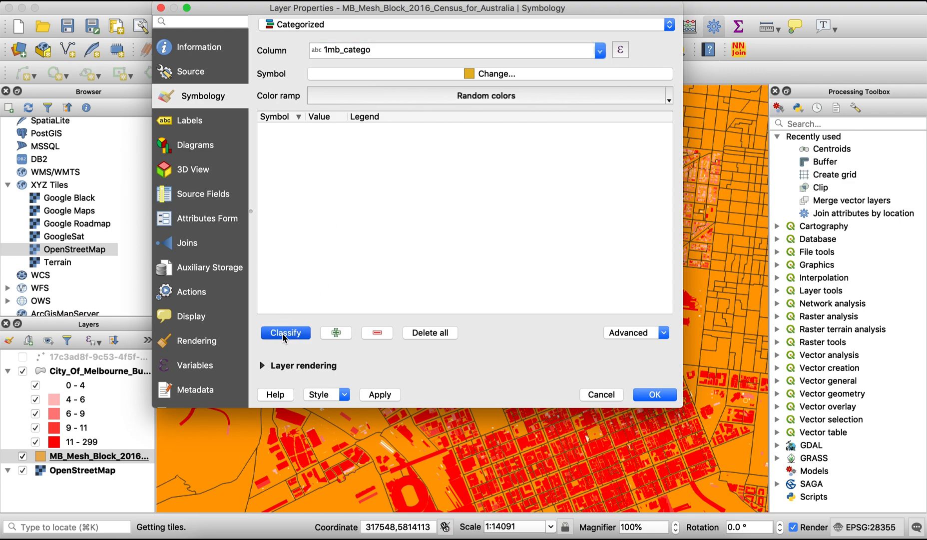
pyautogui.moveTo(349, 116); pyautogui.dragTo(393, 117)
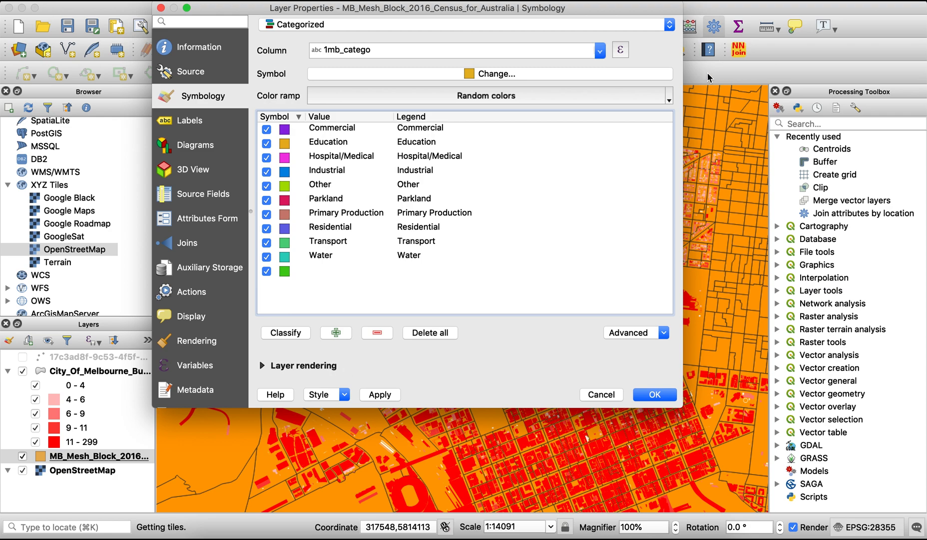
pyautogui.click(555, 97)
pyautogui.click(555, 95)
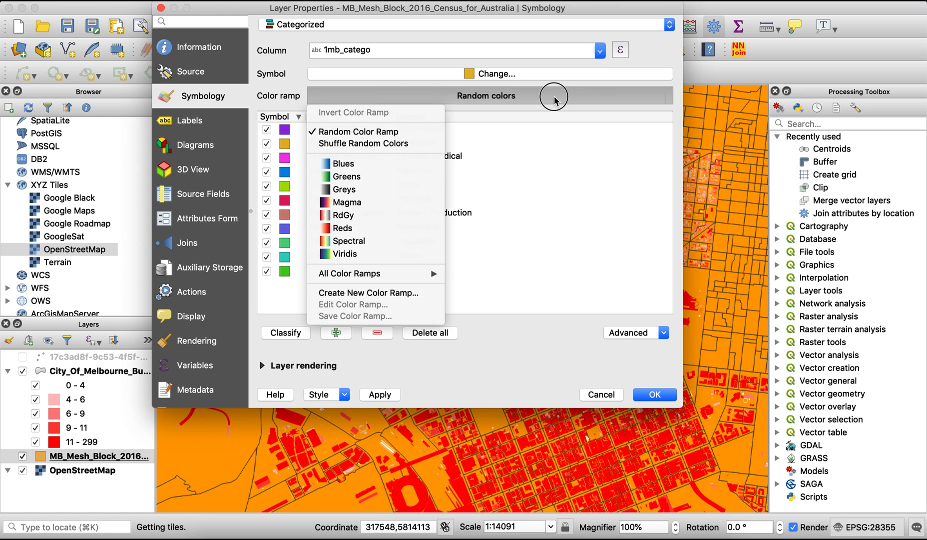
pyautogui.click(379, 398)
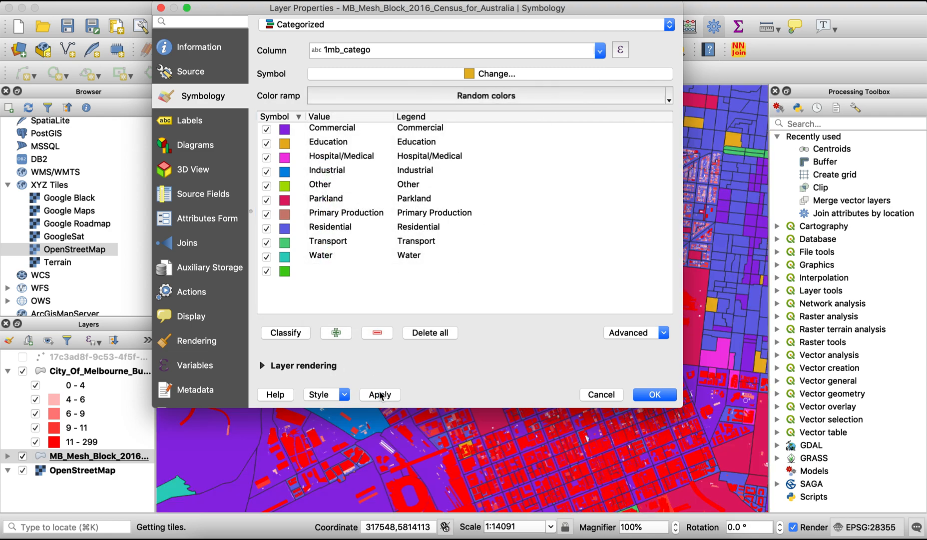
pyautogui.click(664, 395)
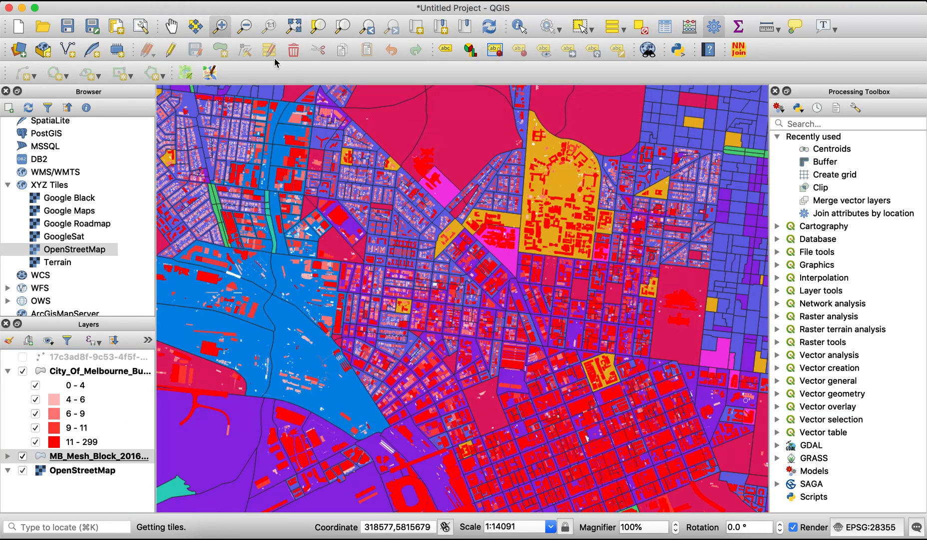
# Expand the mesh block layer's legend and review its category colours against the city centre map
pyautogui.click(173, 27)
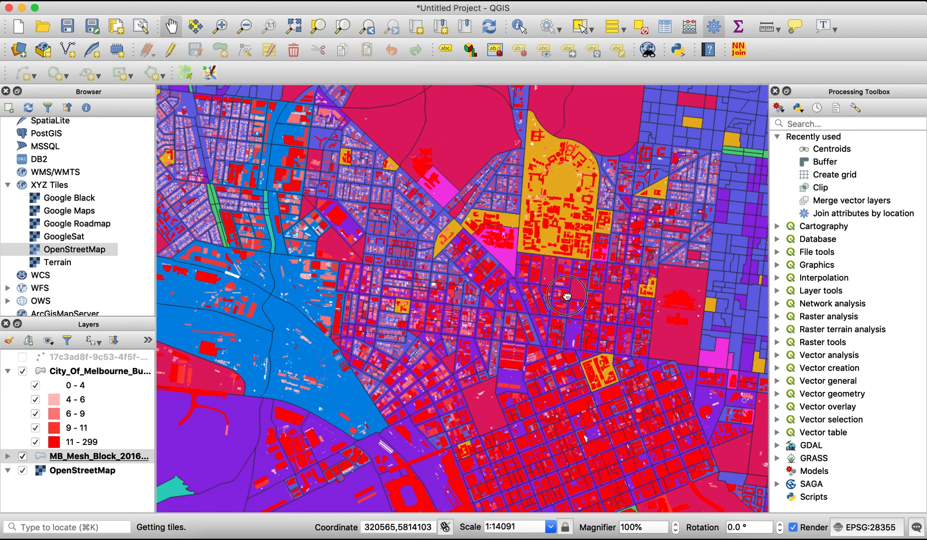
pyautogui.moveTo(568, 295); pyautogui.dragTo(433, 185)
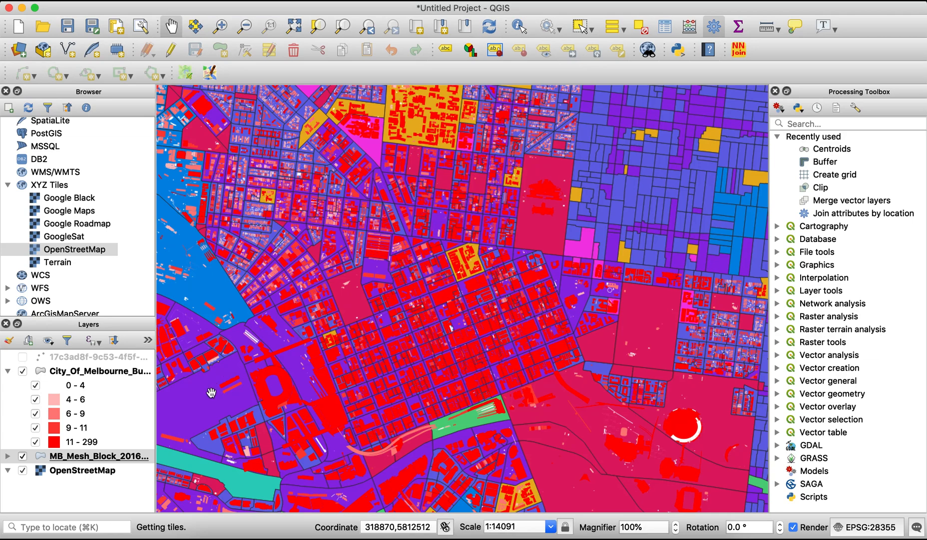
pyautogui.click(8, 455)
pyautogui.scroll(-4, 68, 426)
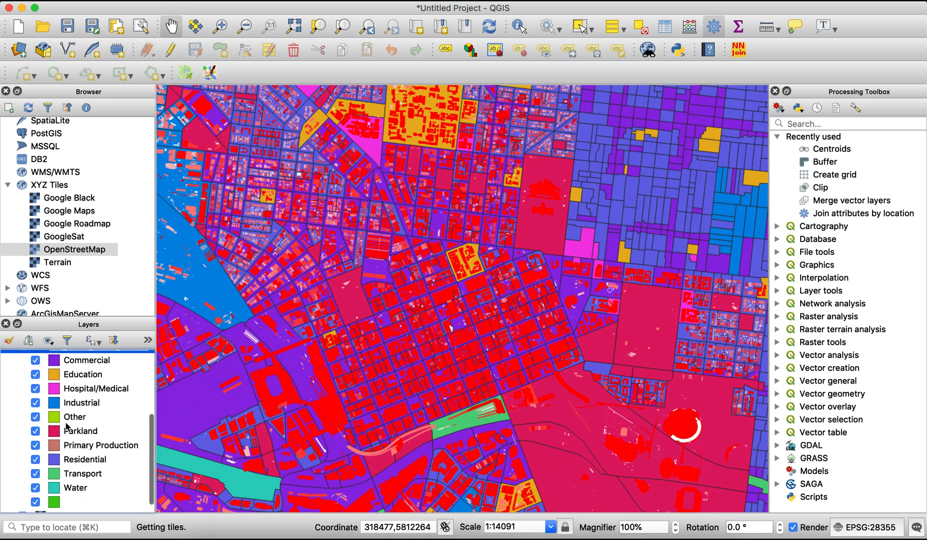
pyautogui.scroll(3, 67, 426)
# Shuffle the random colors of the mesh block categories, then apply and accept the new symbology
pyautogui.rightClick(91, 414)
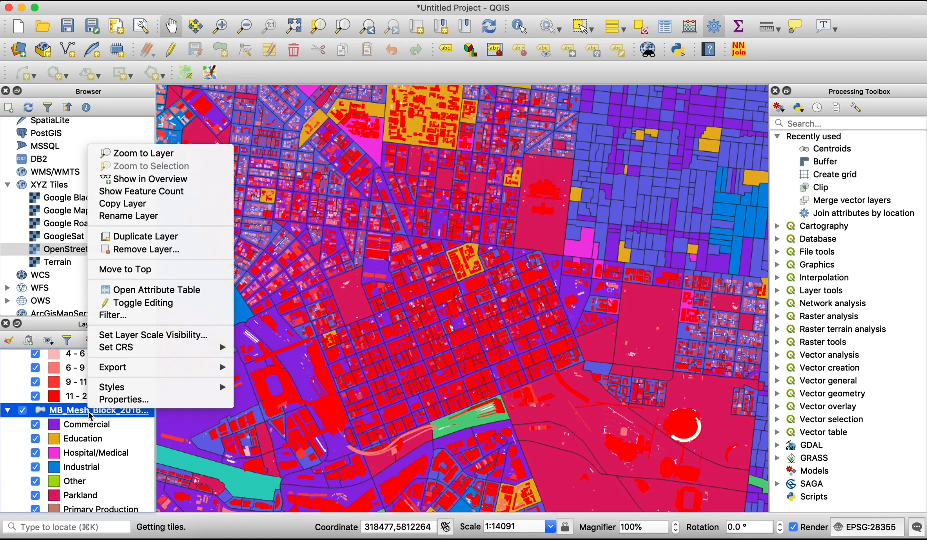
pyautogui.click(133, 400)
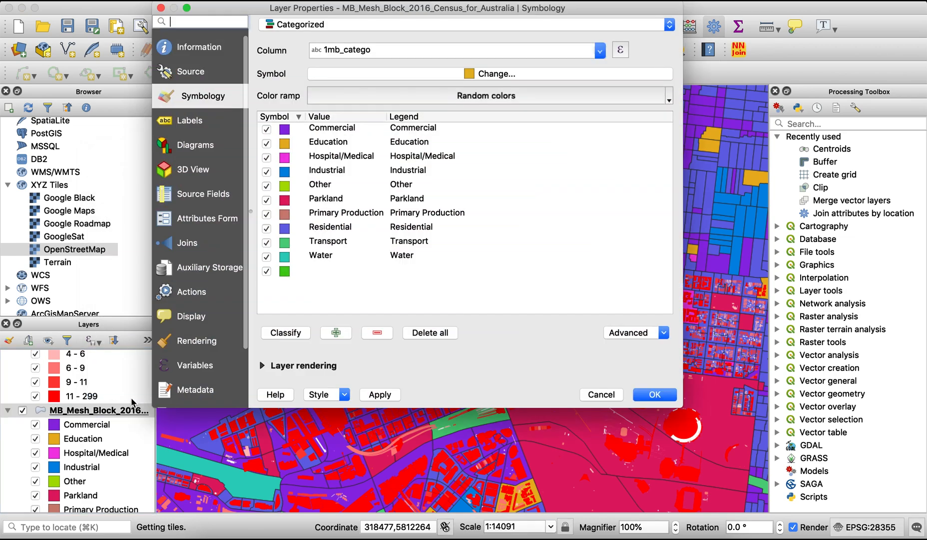
pyautogui.click(435, 98)
pyautogui.click(373, 132)
pyautogui.click(408, 95)
pyautogui.click(363, 144)
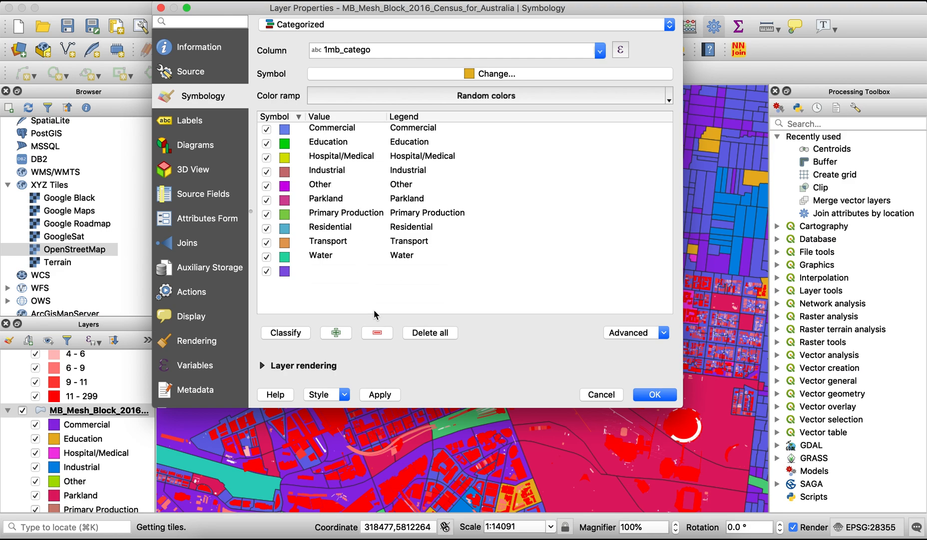
pyautogui.click(381, 394)
pyautogui.click(660, 396)
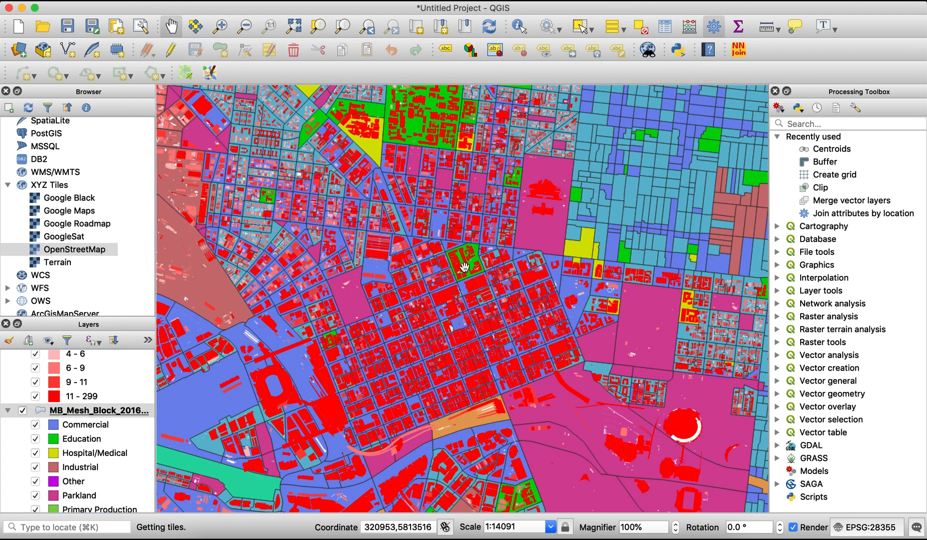
# Examine the mesh block categories across greater Melbourne and how individual city centre buildings sit within them
pyautogui.scroll(-3, 496, 292)
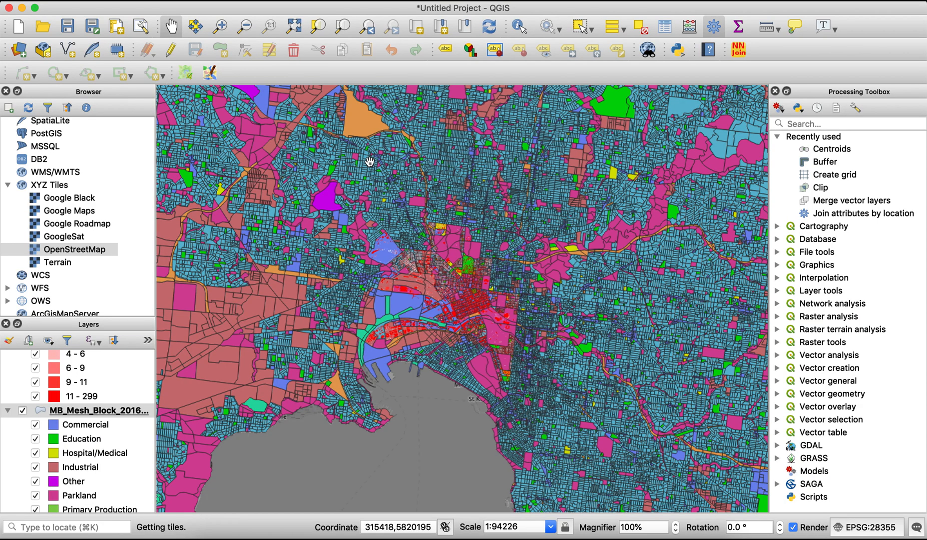
pyautogui.scroll(2, 482, 309)
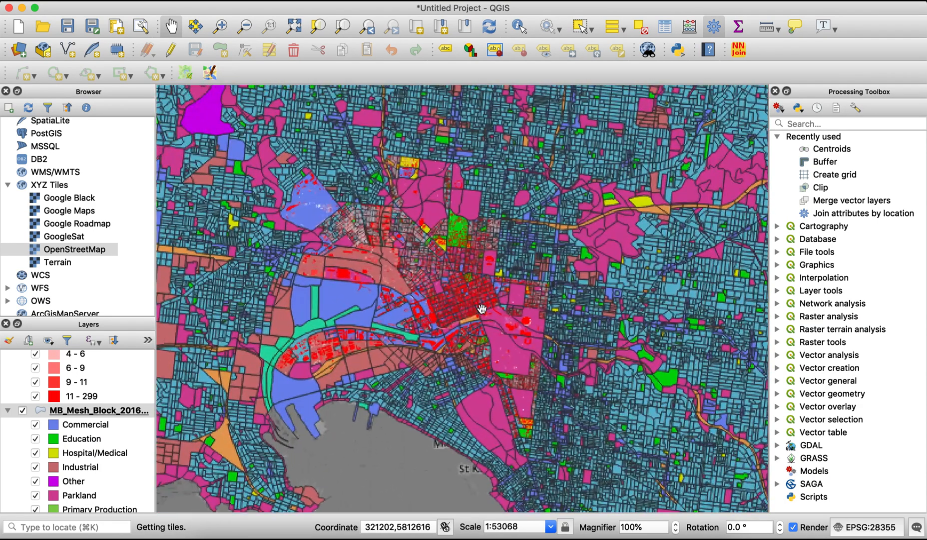
pyautogui.scroll(-1, 481, 309)
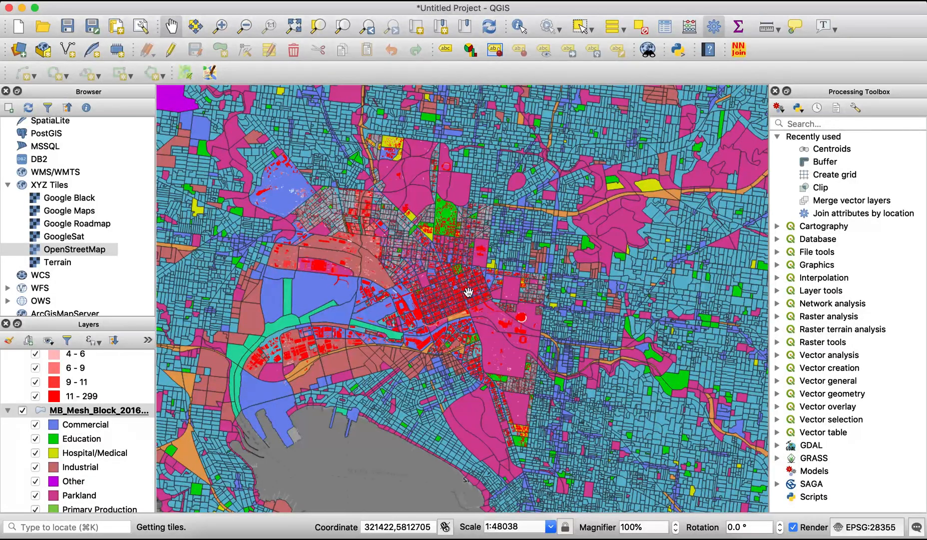
pyautogui.scroll(2, 442, 278)
pyautogui.scroll(-1, 441, 279)
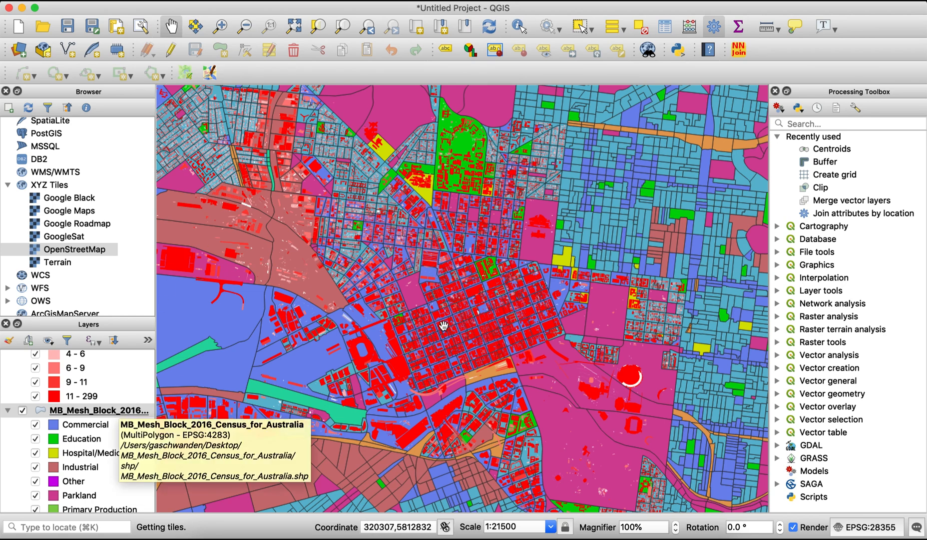
pyautogui.scroll(5, 462, 297)
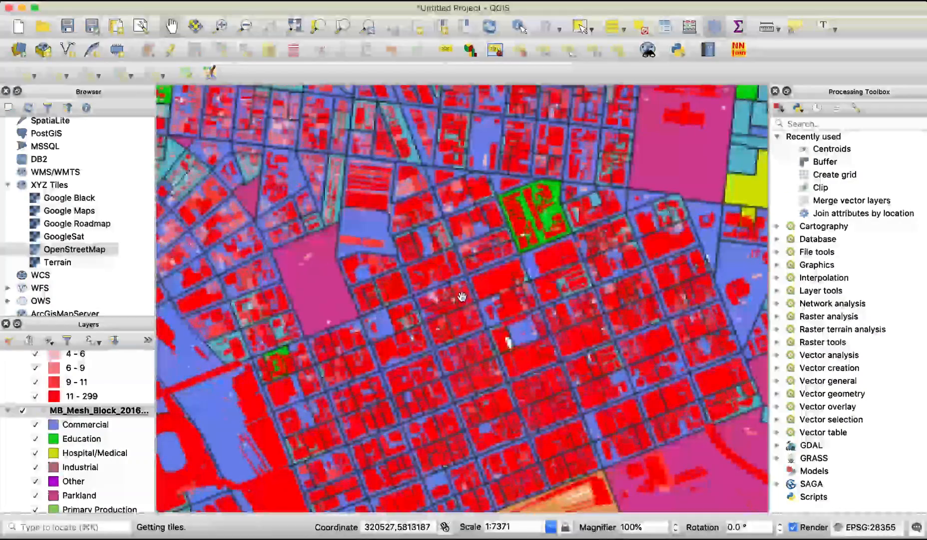
pyautogui.scroll(1, 462, 298)
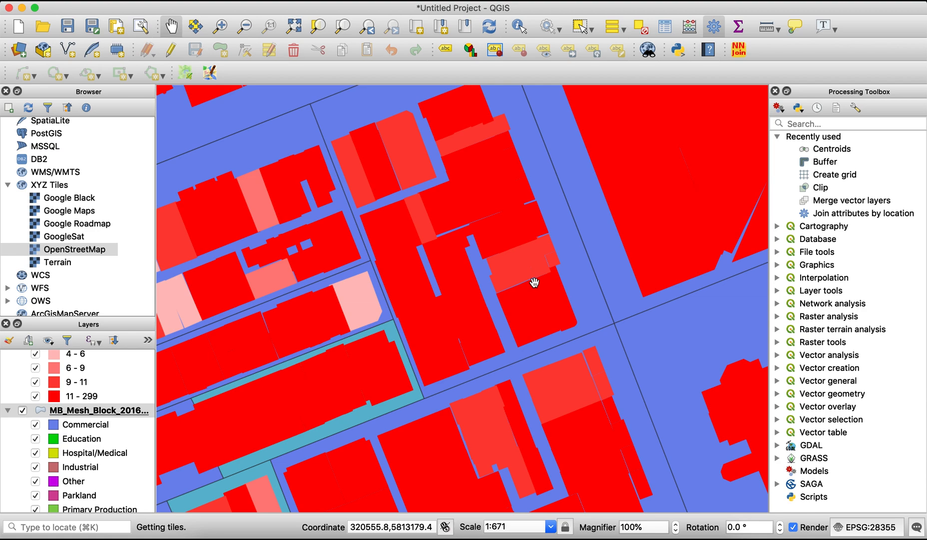
pyautogui.scroll(3, 63, 393)
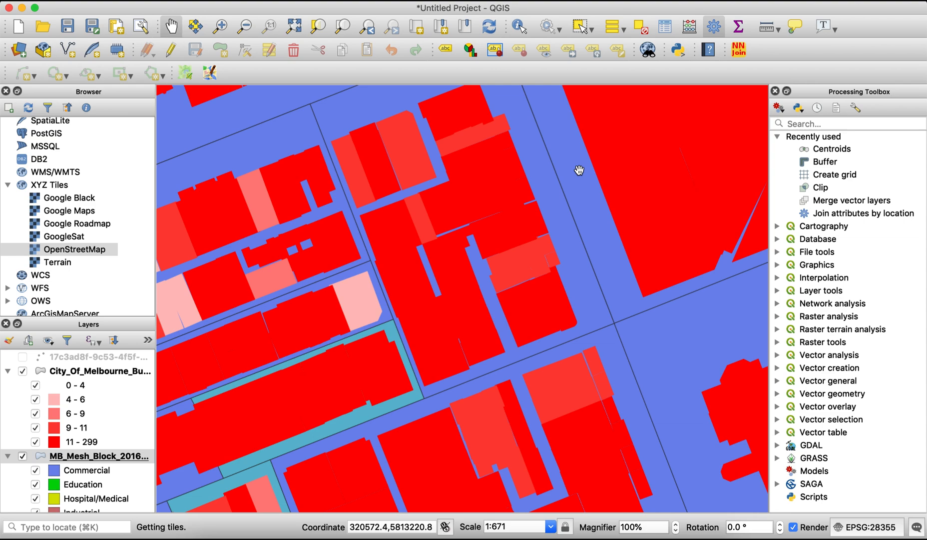
# Search for the available join tools and locate Join attributes by location among the Vector general processing algorithms
pyautogui.click(777, 136)
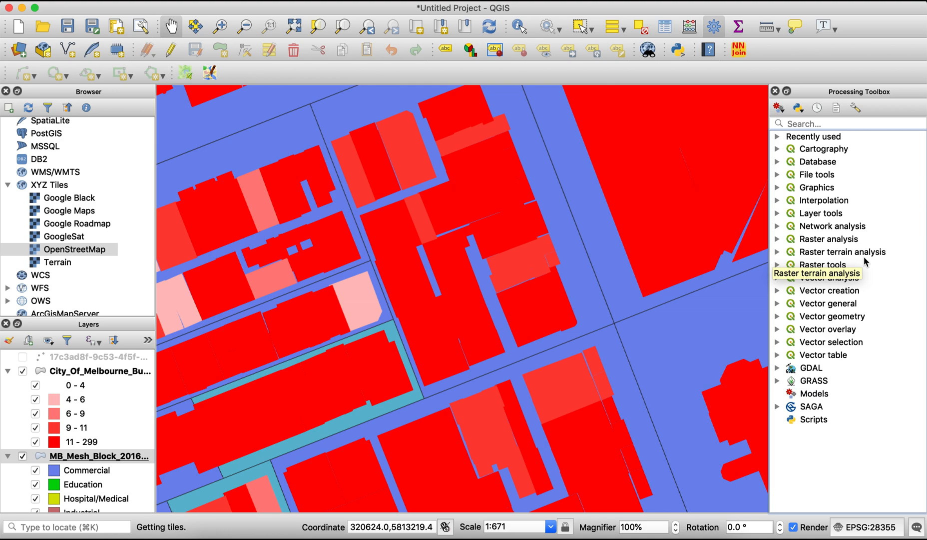
pyautogui.click(630, 2)
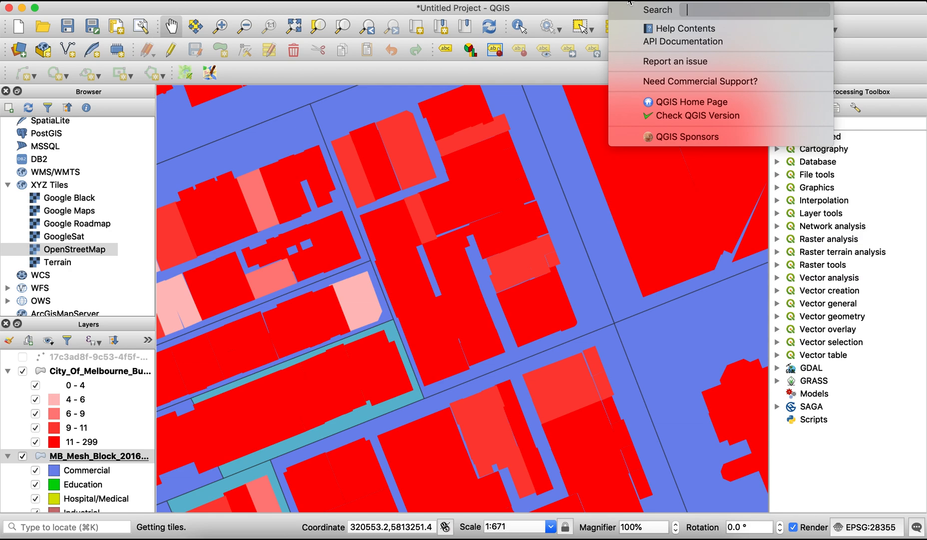
pyautogui.write('join')
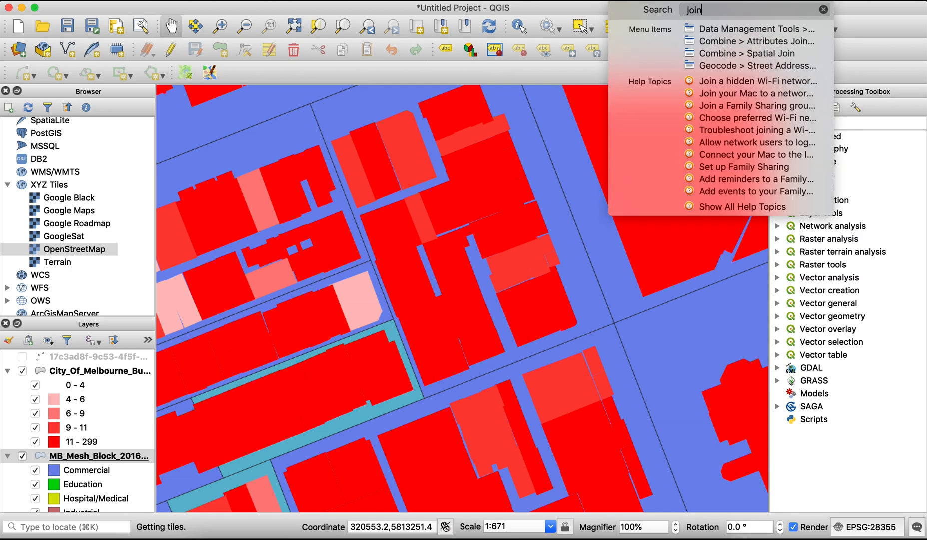
pyautogui.press('Down')
pyautogui.press('Down')
pyautogui.press('Down')
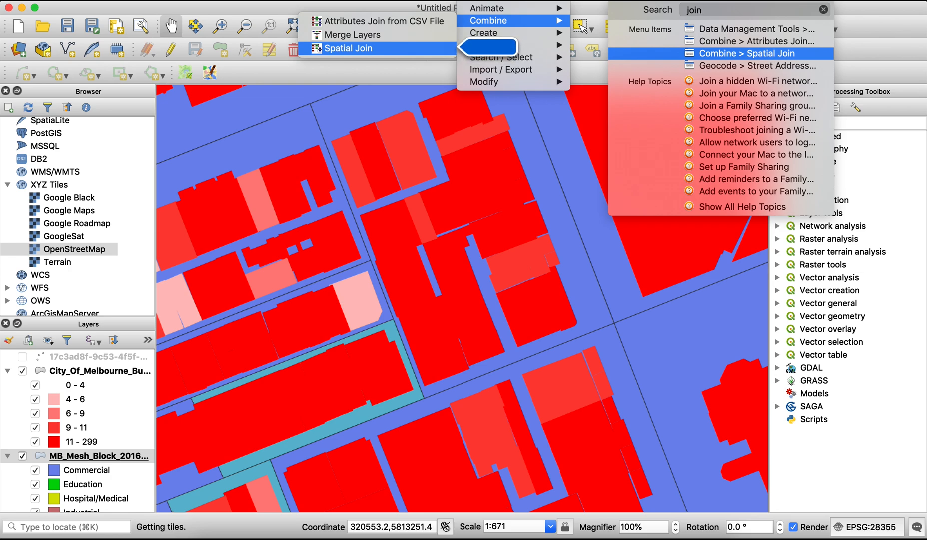
pyautogui.press('Up')
pyautogui.press('Up')
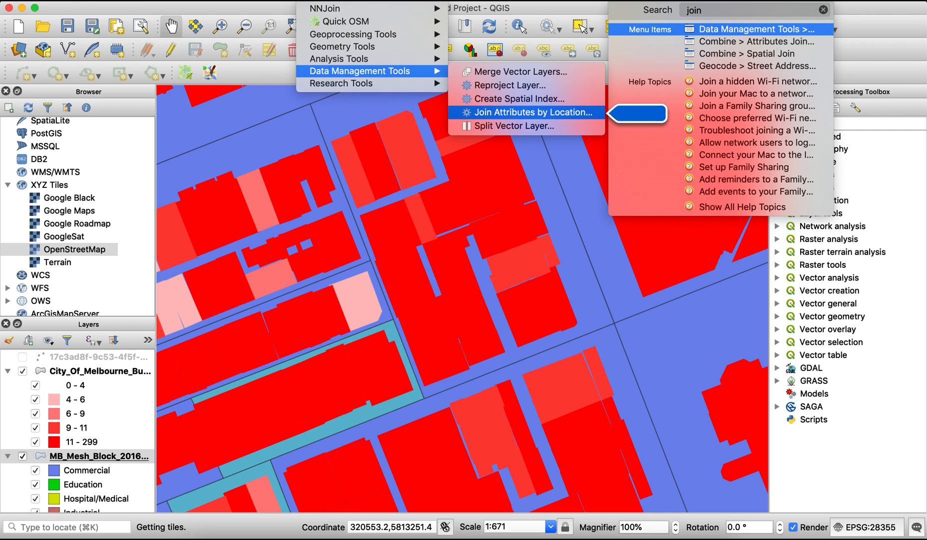
pyautogui.click(901, 183)
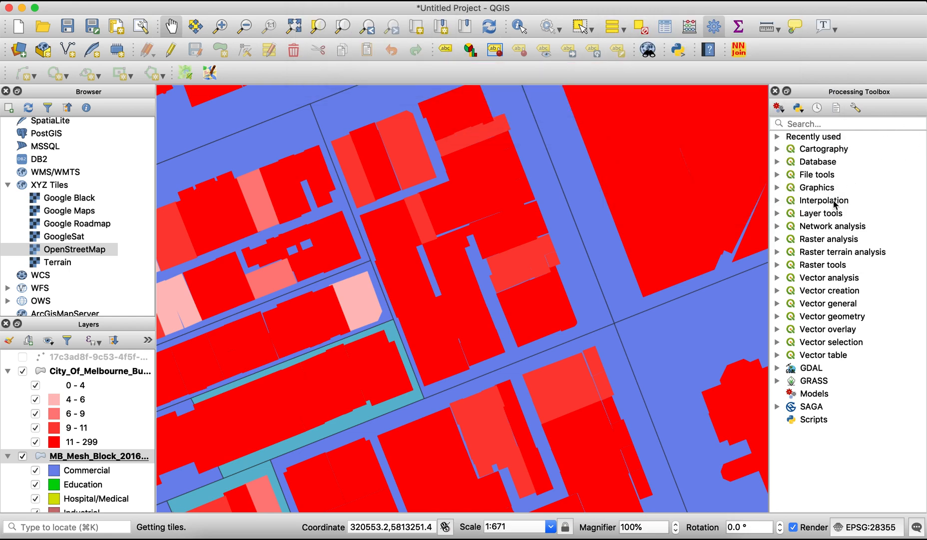
pyautogui.click(778, 304)
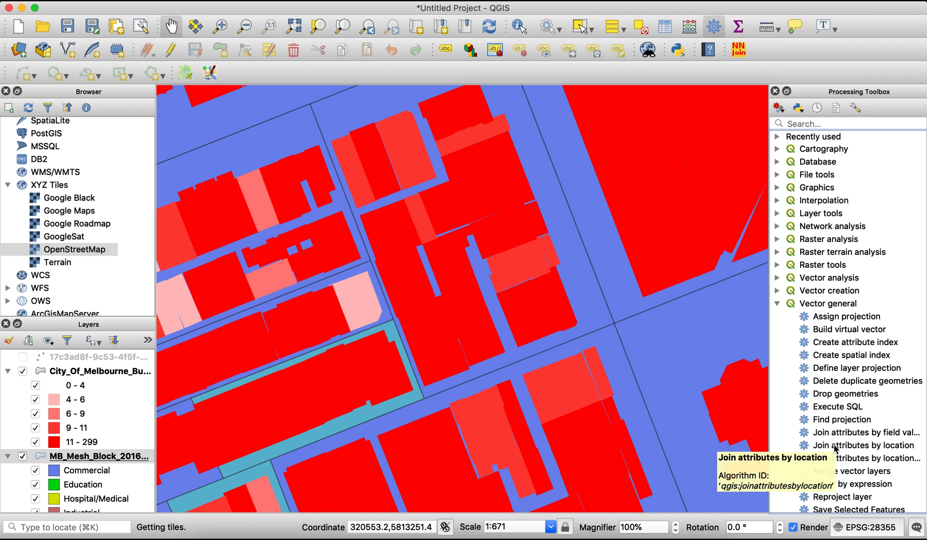
# Start Join Attributes by Location with the mesh blocks as input layer and City_Of_Melbourne_Building_Footprints as join layer
pyautogui.click(625, 3)
pyautogui.write('join')
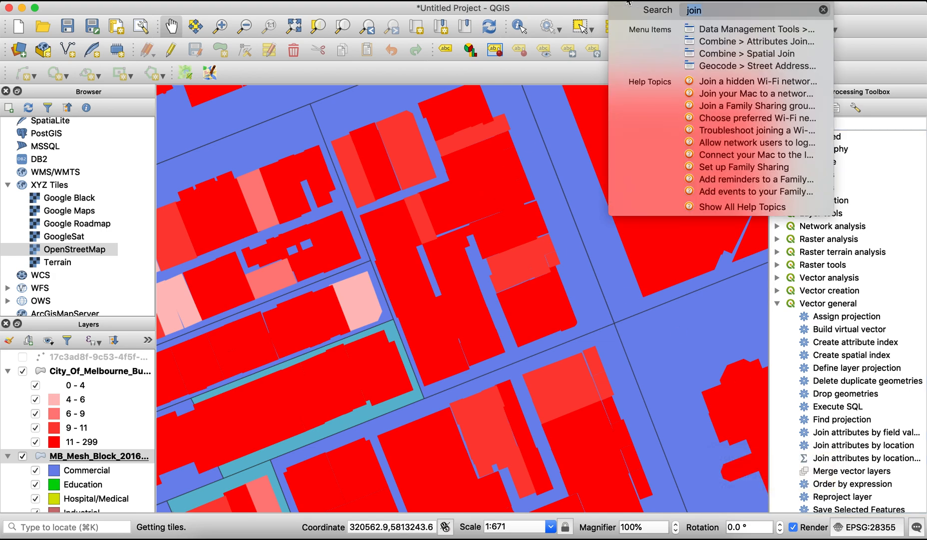
pyautogui.moveTo(744, 32)
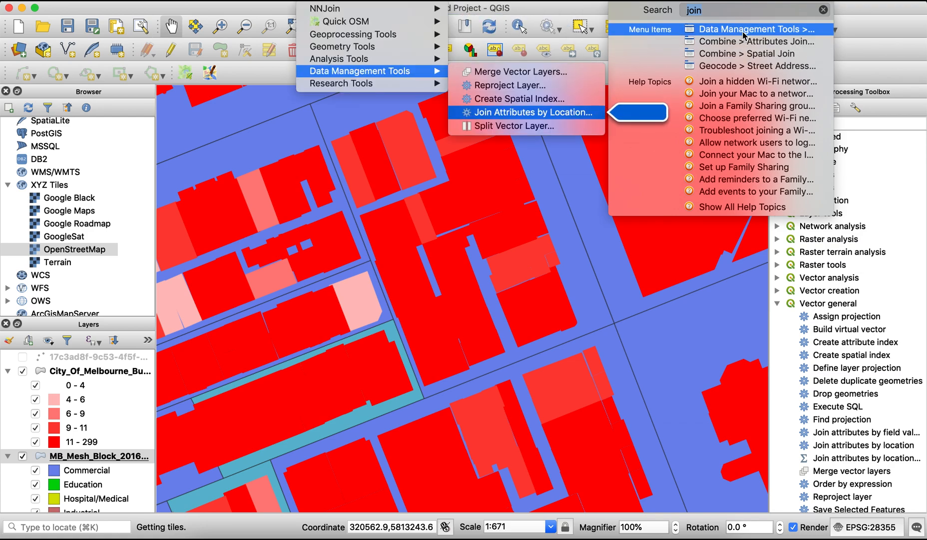
pyautogui.click(744, 30)
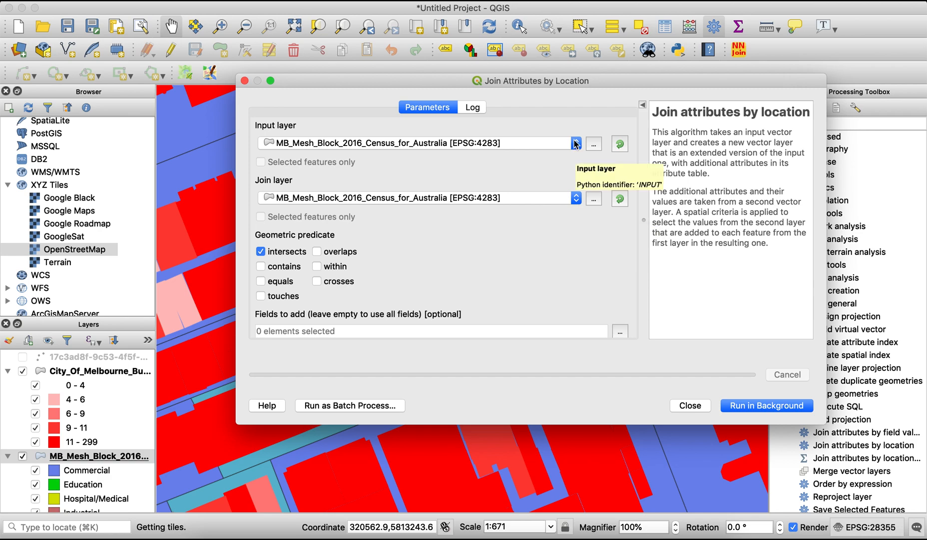
pyautogui.click(577, 200)
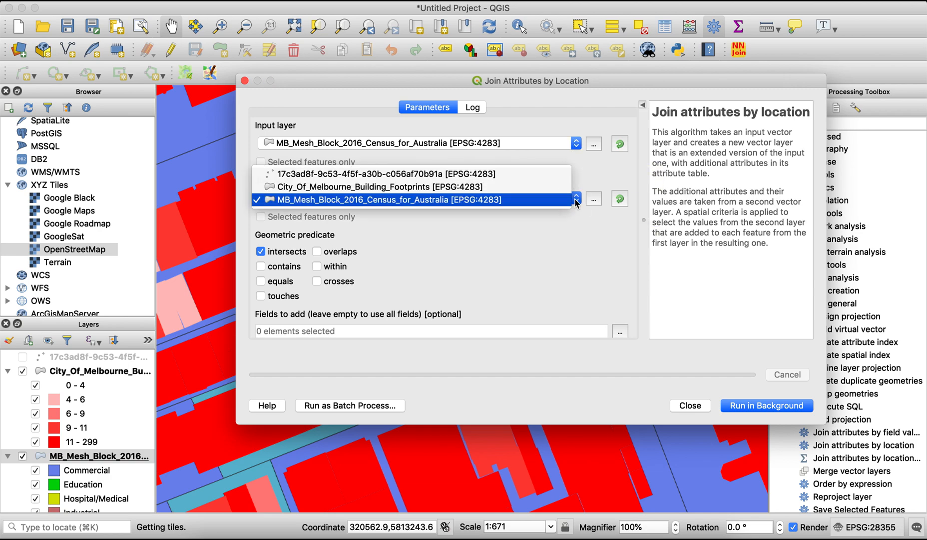
pyautogui.click(524, 188)
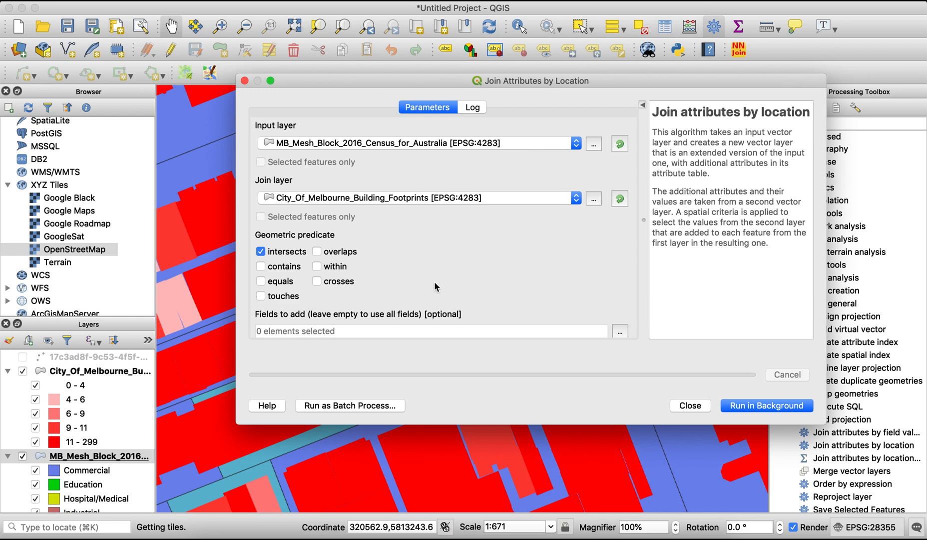
# Keep the join type as one-to-many and set the joined field prefix to MB_
pyautogui.scroll(-3, 435, 286)
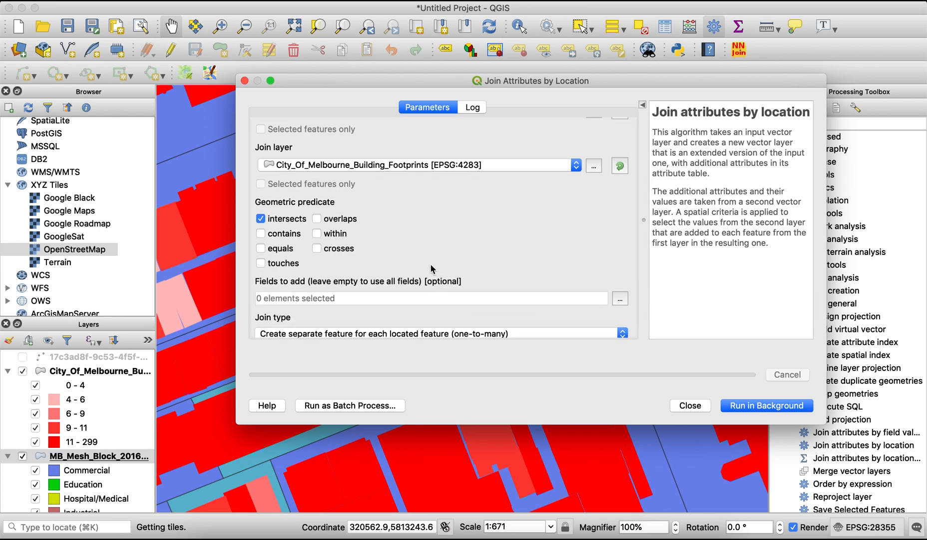
pyautogui.scroll(-10, 435, 280)
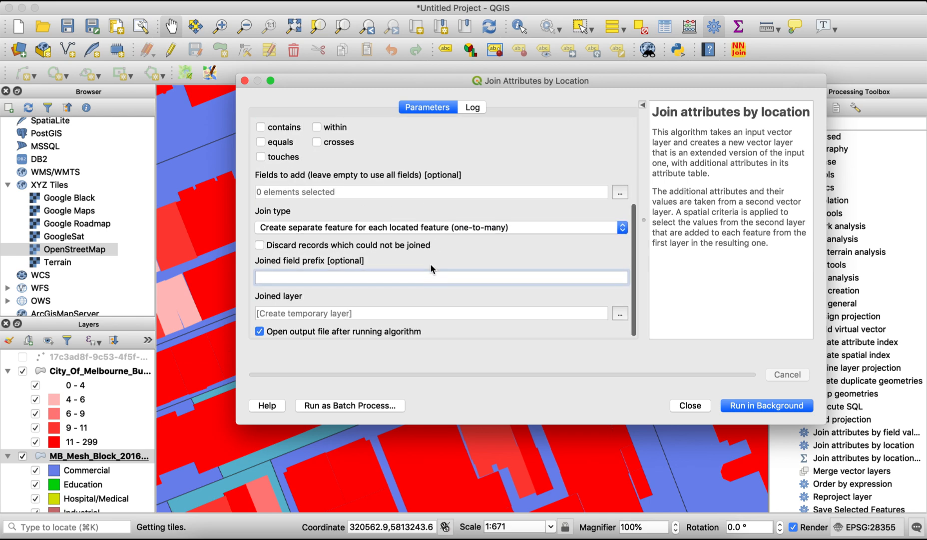
pyautogui.click(333, 231)
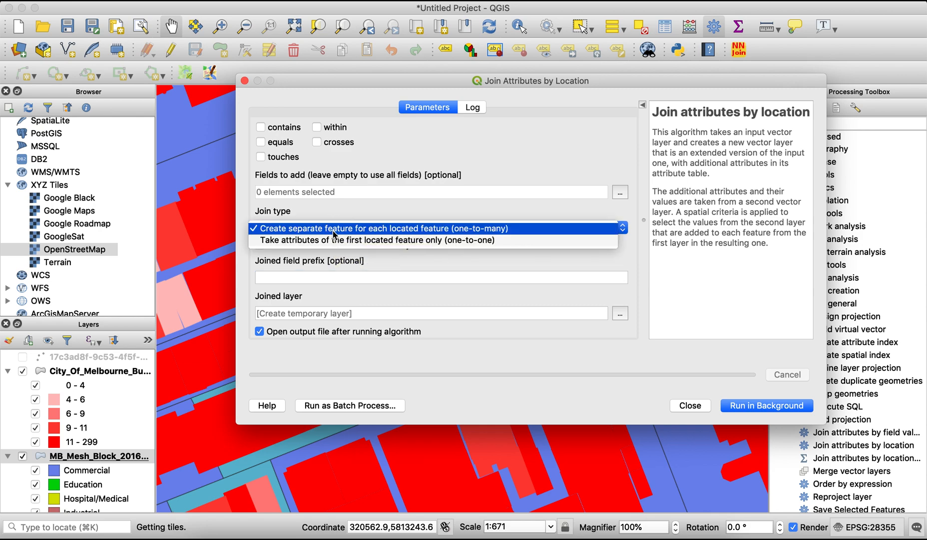
pyautogui.click(485, 160)
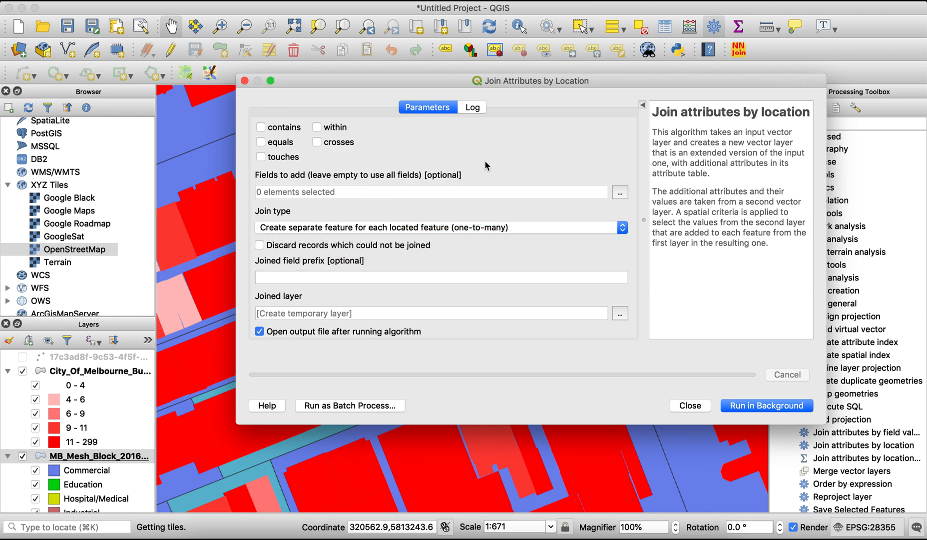
pyautogui.click(274, 277)
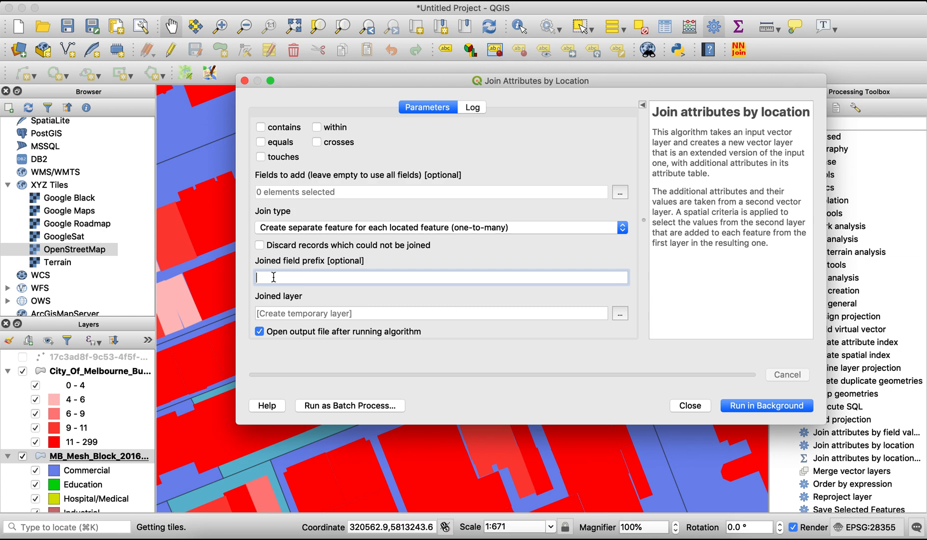
pyautogui.write('MB_')
# Set the joined layer to save as the shapefile Footprints_MB_Join on the Desktop, and run the join
pyautogui.click(620, 314)
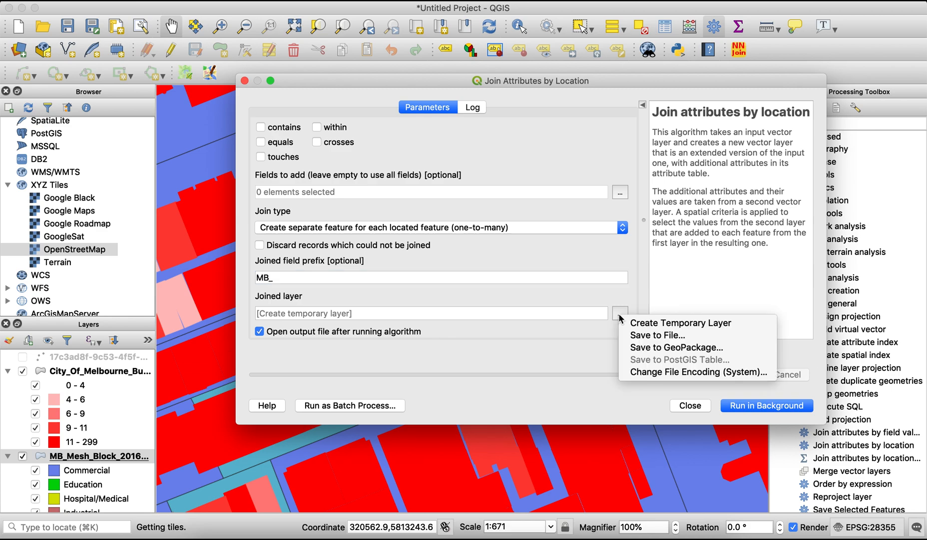
pyautogui.click(661, 335)
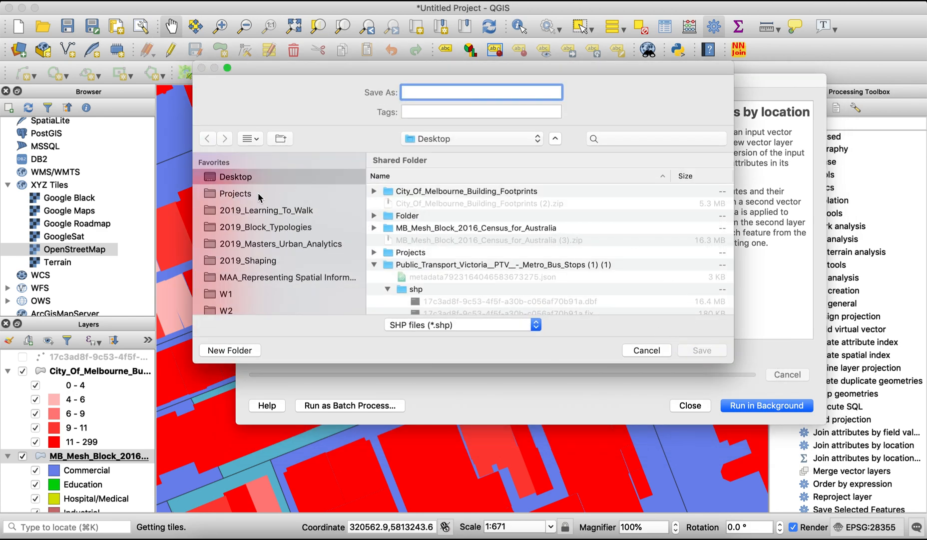
pyautogui.click(373, 264)
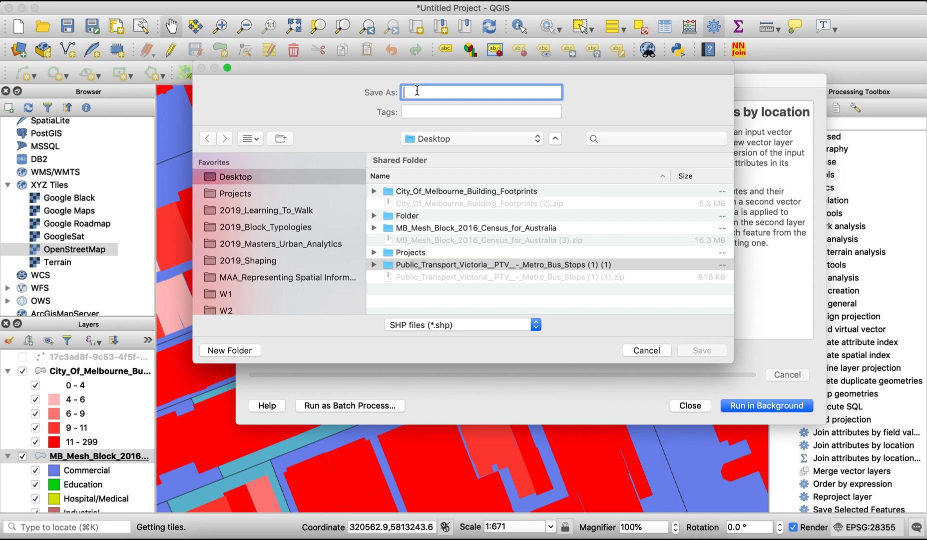
pyautogui.write('Foot')
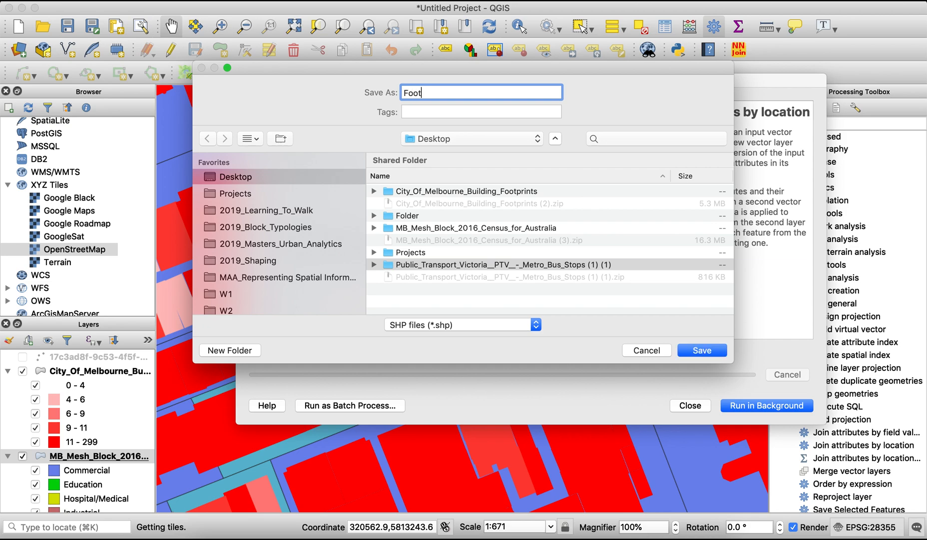
pyautogui.write('prints_MB_Join')
pyautogui.click(704, 352)
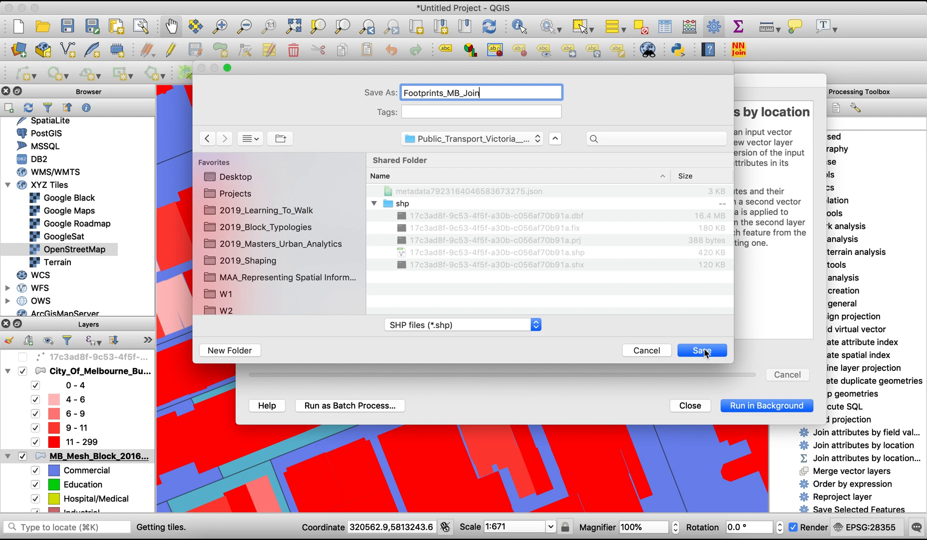
pyautogui.click(236, 177)
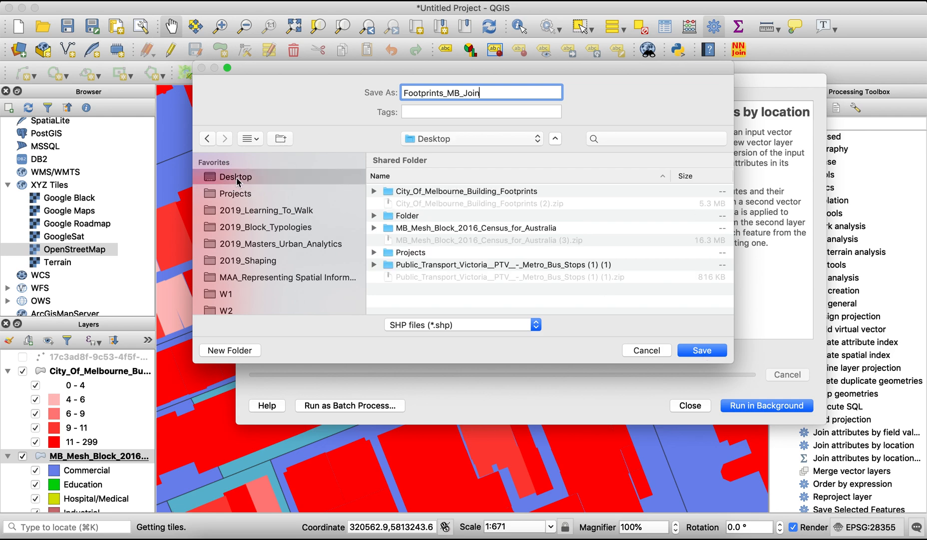
pyautogui.click(702, 350)
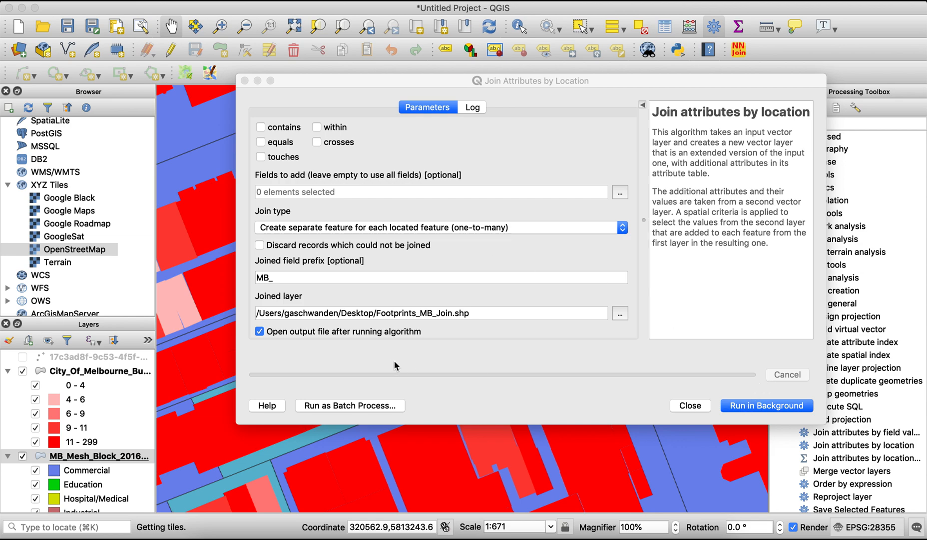
pyautogui.click(763, 409)
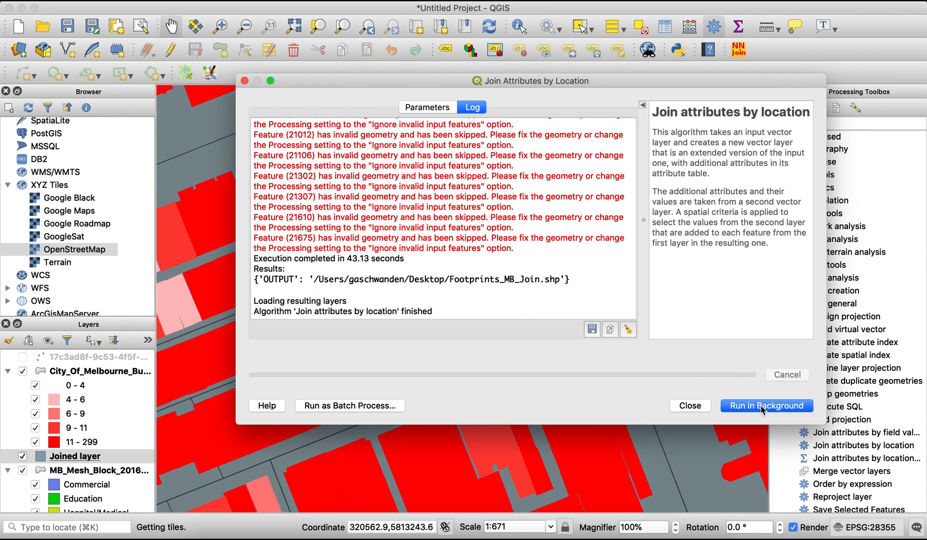
pyautogui.click(690, 405)
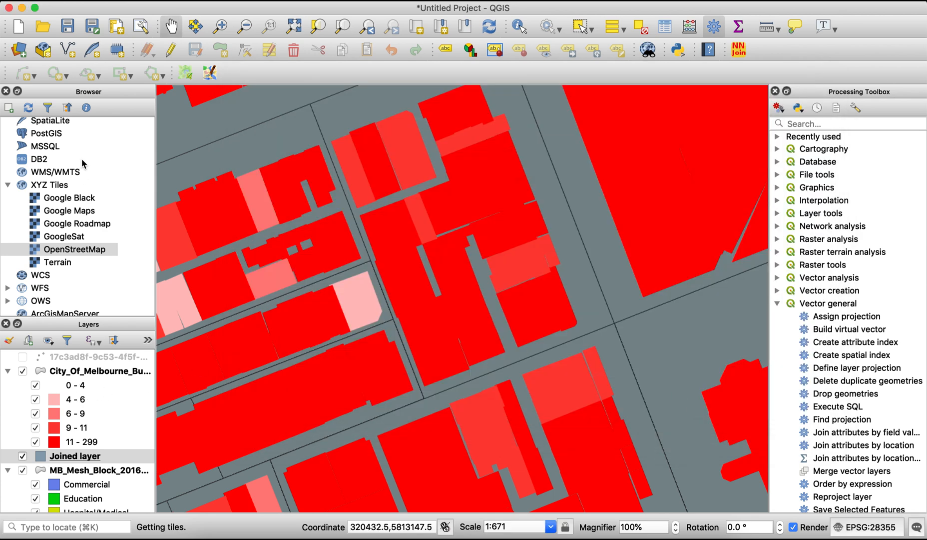
# Review the invalid features filtering choices in the Processing options, keeping "Ignore features with invalid geometries"
pyautogui.click(56, 3)
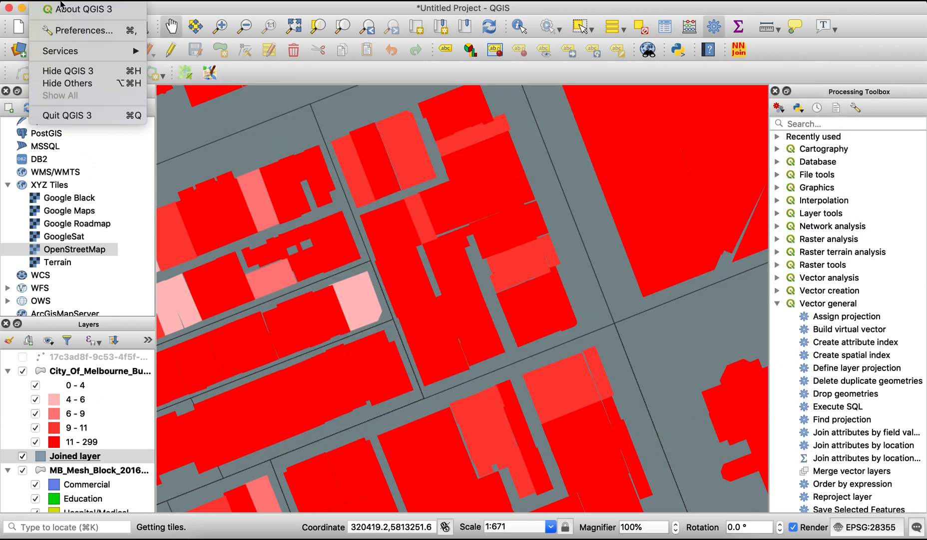
pyautogui.click(76, 31)
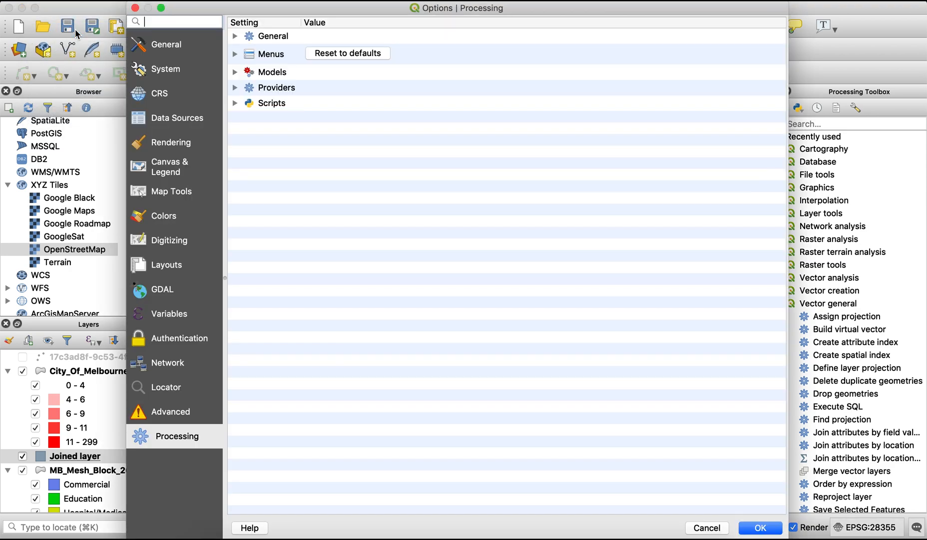
pyautogui.click(164, 96)
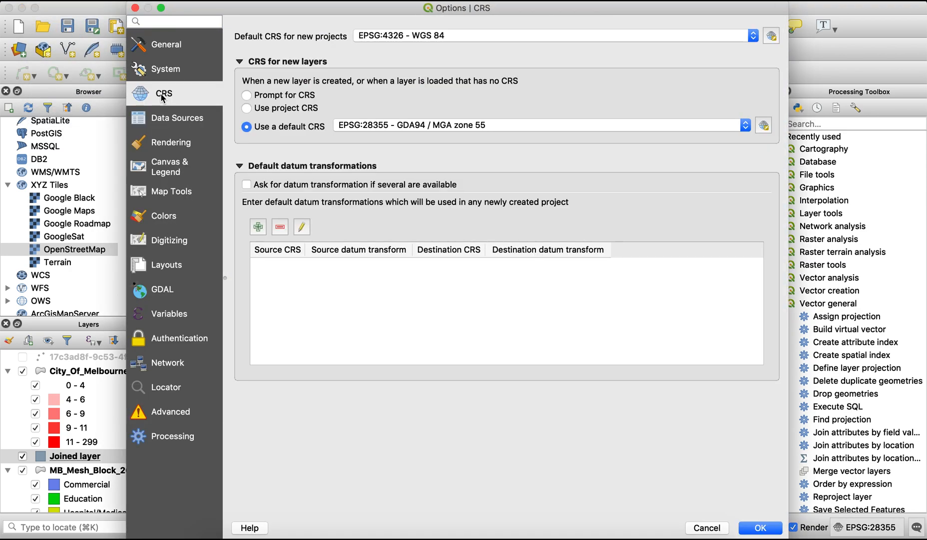
pyautogui.click(164, 440)
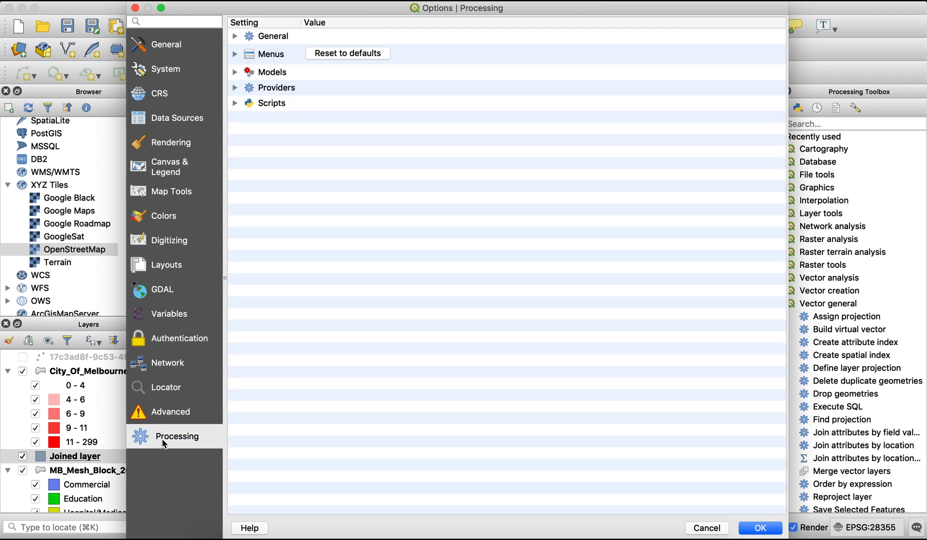
pyautogui.click(236, 36)
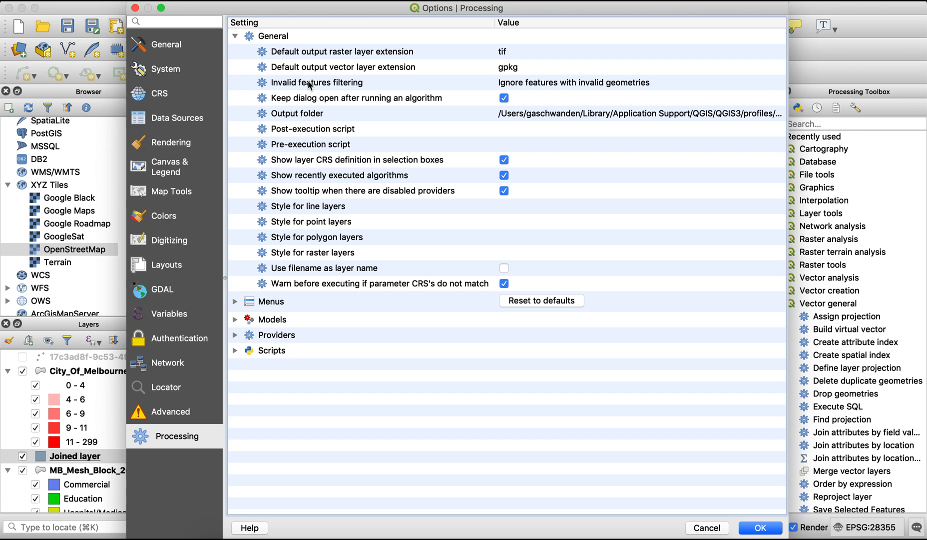
pyautogui.doubleClick(519, 85)
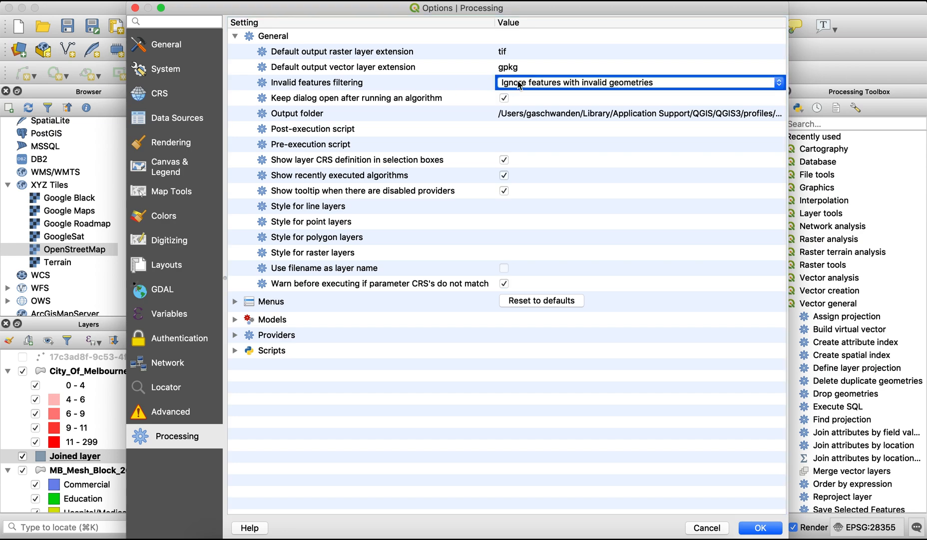
pyautogui.click(780, 83)
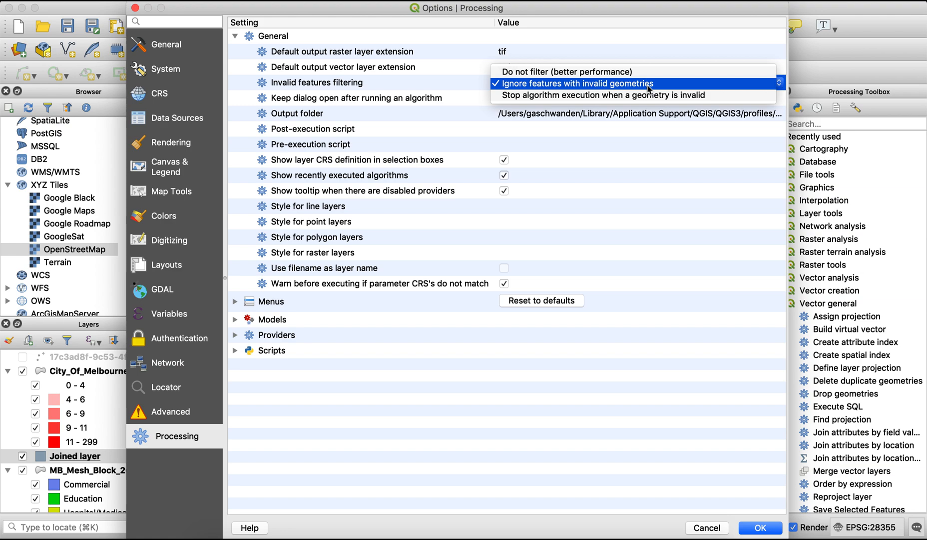
pyautogui.click(625, 410)
pyautogui.click(765, 528)
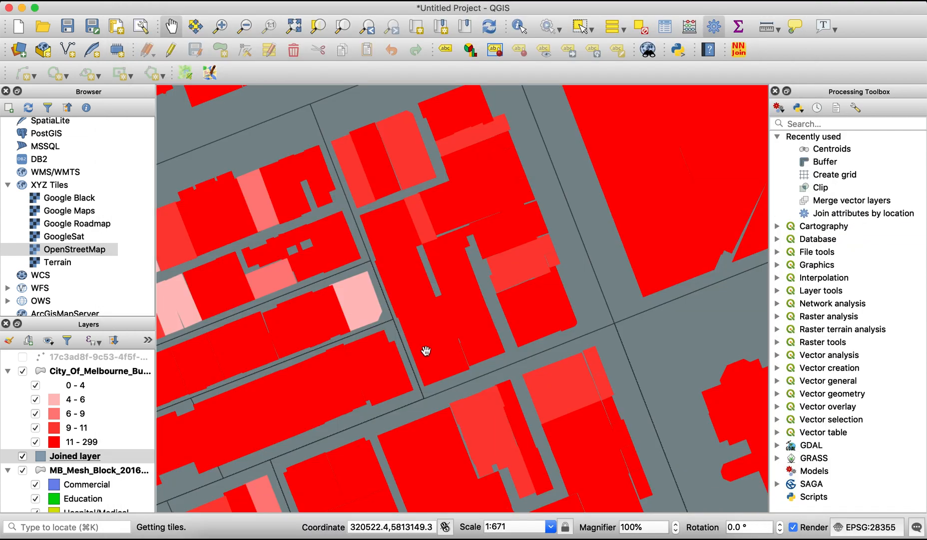
# Hide the City_Of_Melbourne_Building_Footprints and mesh block layers, leaving the joined layer on display
pyautogui.click(22, 371)
pyautogui.click(23, 470)
pyautogui.scroll(-5, 270, 458)
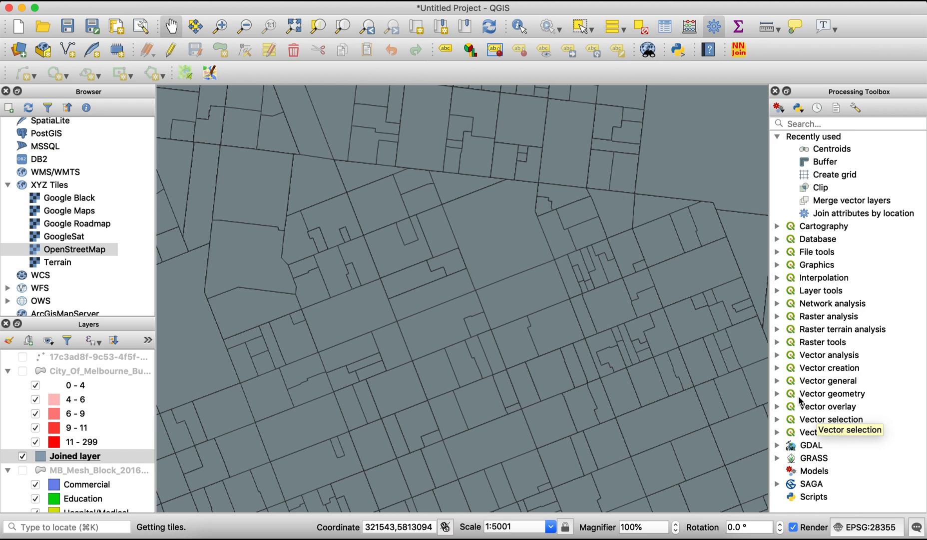
# Start Join Attributes by Location with City_Of_Melbourne_Building_Footprints as input layer and MB_Mesh_Block_2016_Census_for_Australia as join layer
pyautogui.click(777, 381)
pyautogui.scroll(-5, 837, 440)
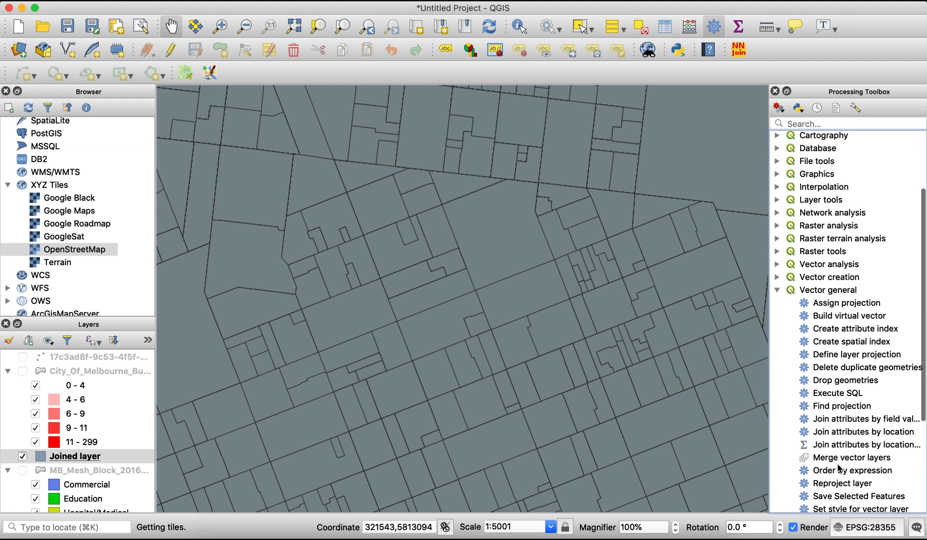
pyautogui.click(846, 433)
pyautogui.doubleClick(846, 433)
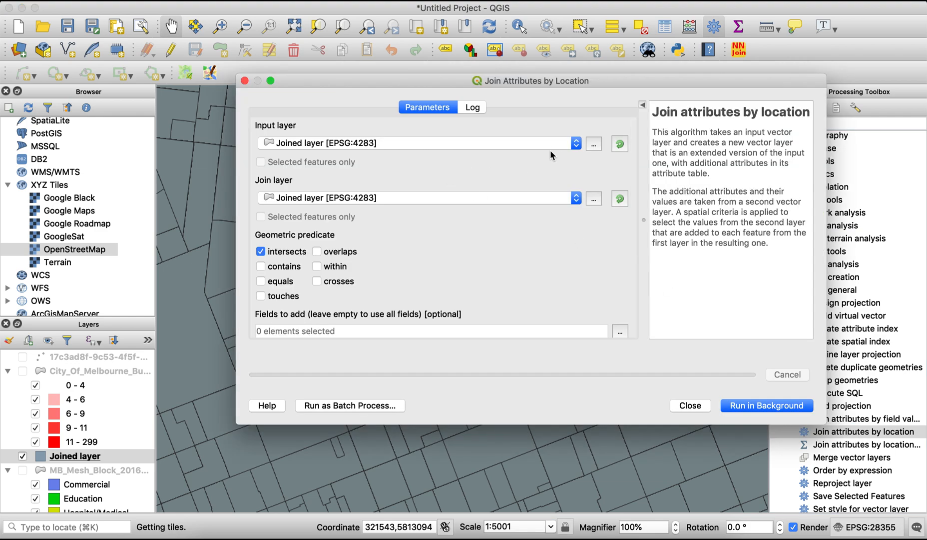
pyautogui.click(572, 143)
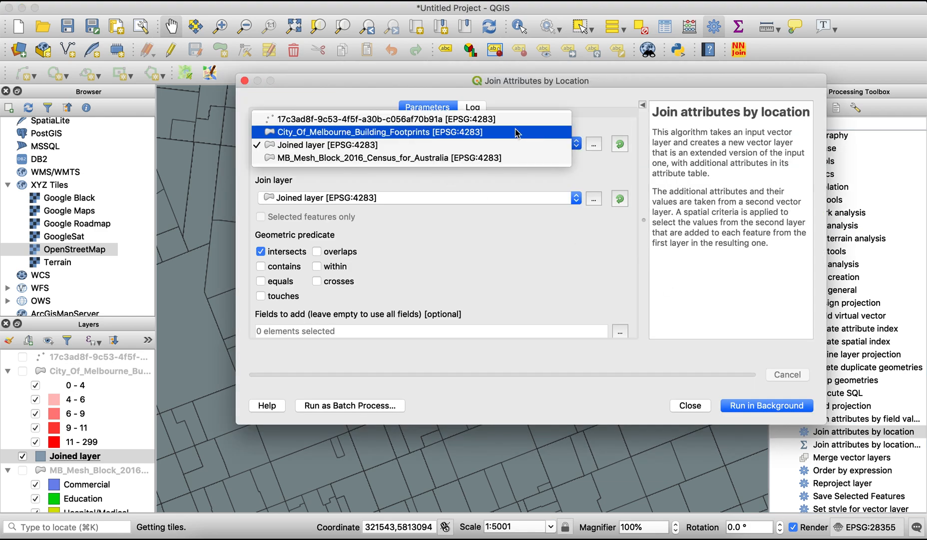
pyautogui.click(490, 158)
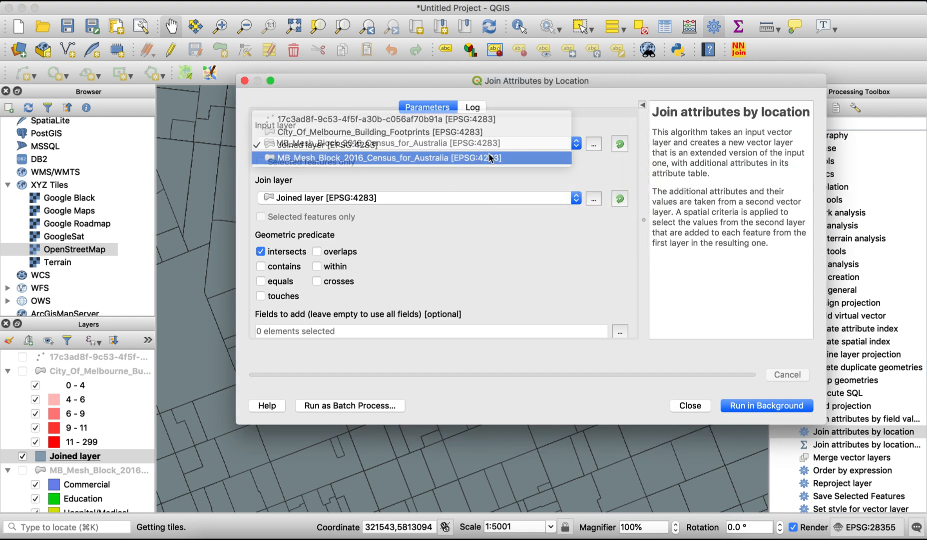
pyautogui.click(575, 198)
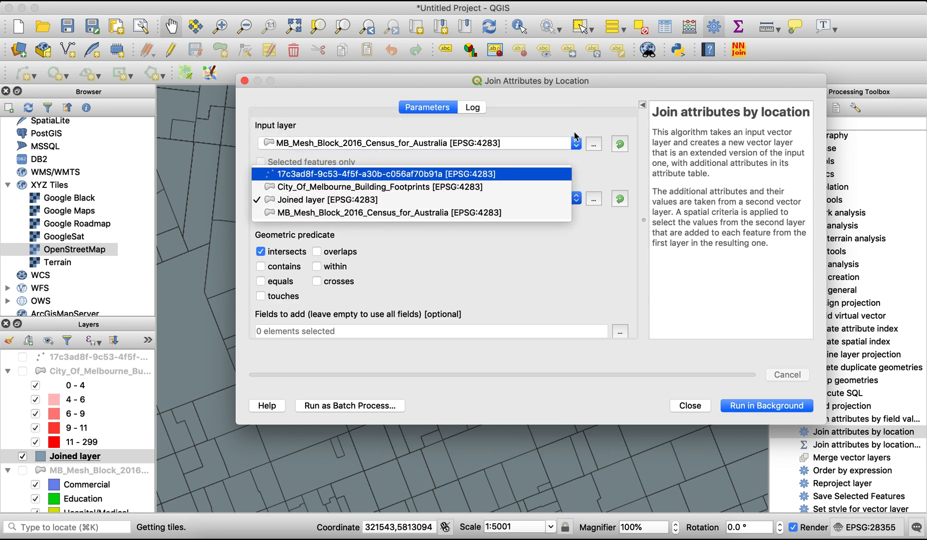
pyautogui.click(550, 142)
pyautogui.click(576, 143)
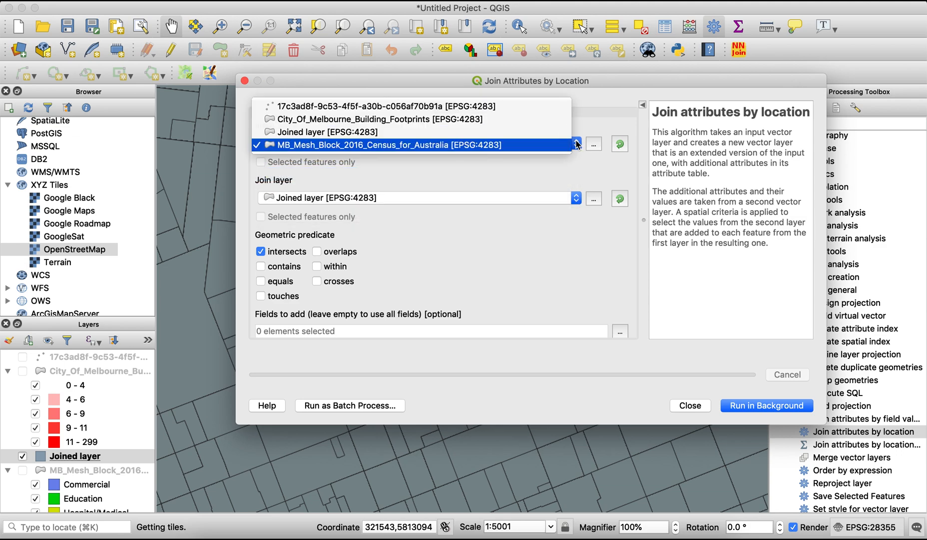
pyautogui.click(515, 118)
pyautogui.click(579, 199)
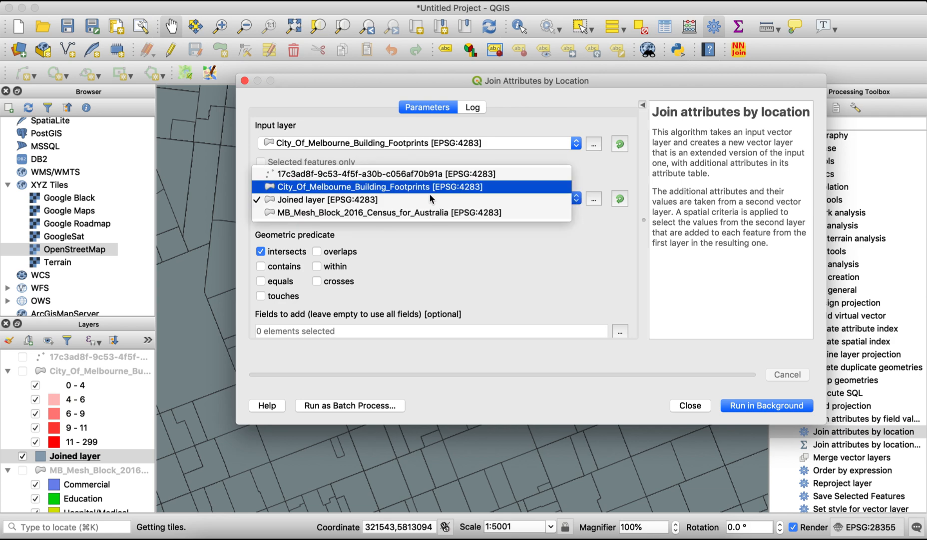
pyautogui.click(371, 213)
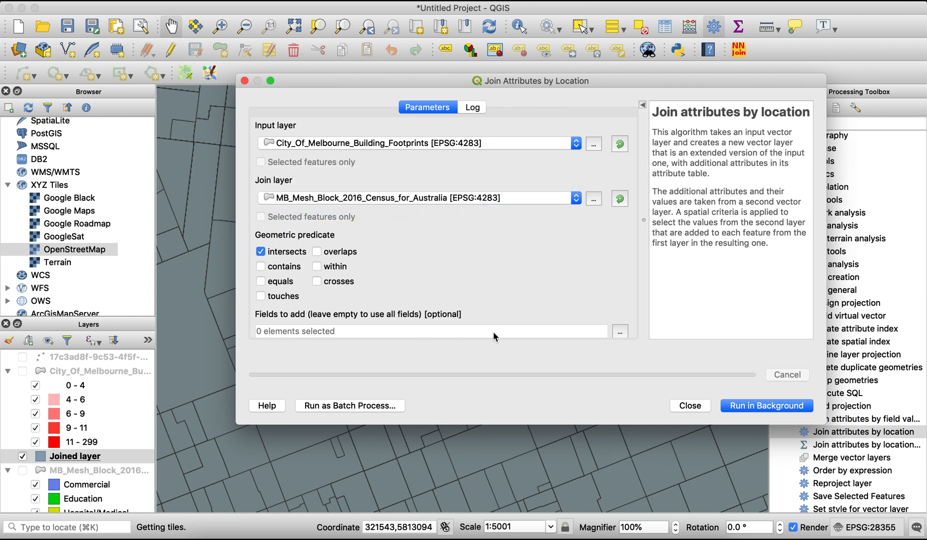
# Set the joined layer to save as the shapefile Footprints_MB_Join_2 on the Desktop, and run the join
pyautogui.scroll(-5, 538, 292)
pyautogui.click(620, 313)
pyautogui.click(663, 334)
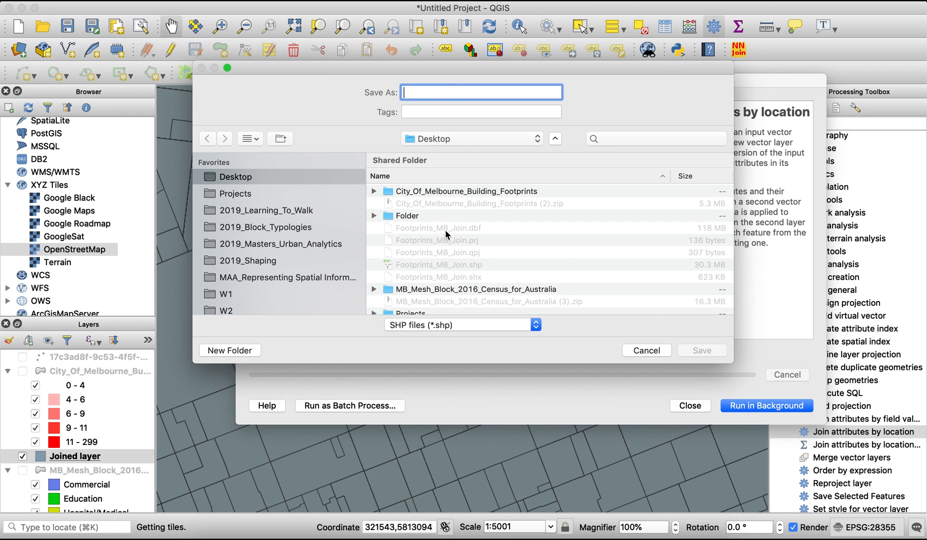
pyautogui.scroll(-3, 445, 230)
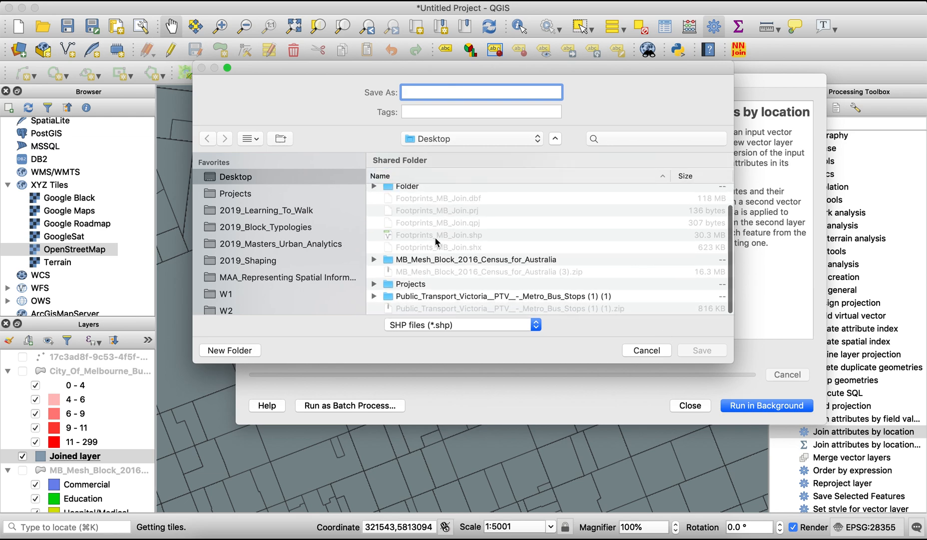
pyautogui.click(435, 236)
pyautogui.click(479, 93)
pyautogui.write('_2')
pyautogui.press('Return')
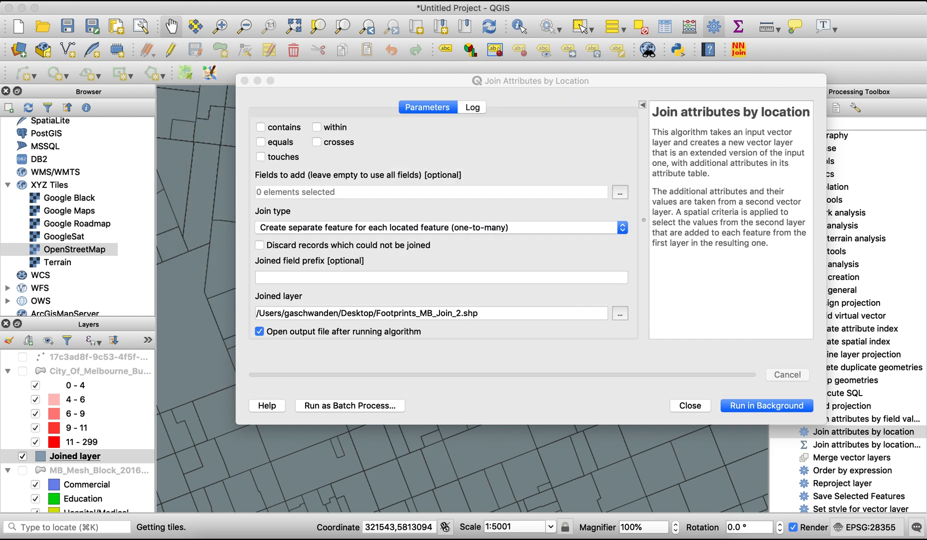
pyautogui.click(763, 405)
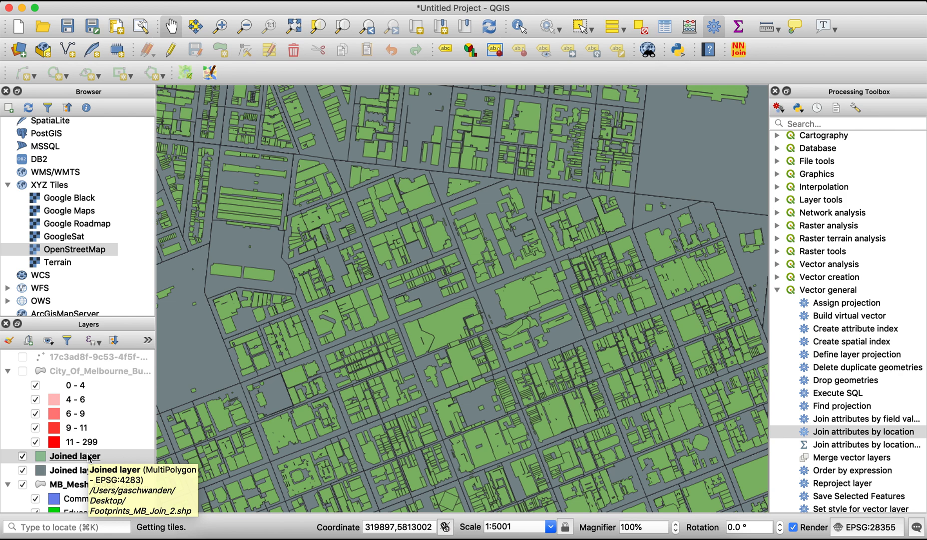
# Style the new joined footprints layer as Categorized by the 1mb_catego column with random colors, classifying all its values
pyautogui.rightClick(89, 456)
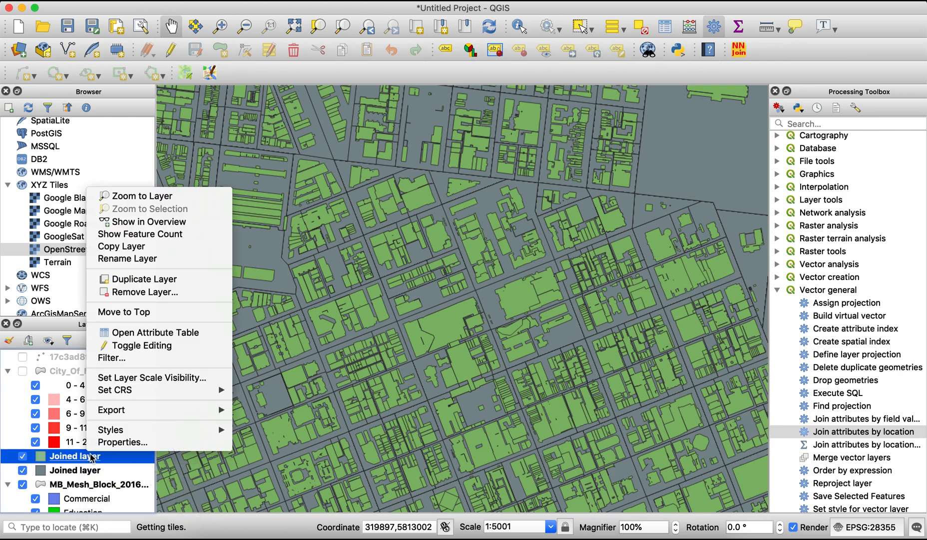
pyautogui.click(115, 443)
pyautogui.click(417, 24)
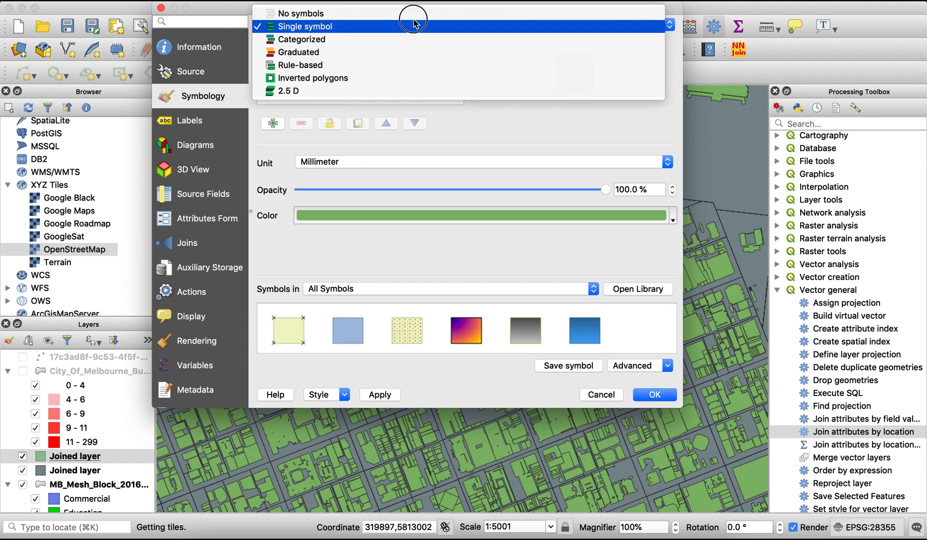
pyautogui.click(352, 52)
pyautogui.click(600, 51)
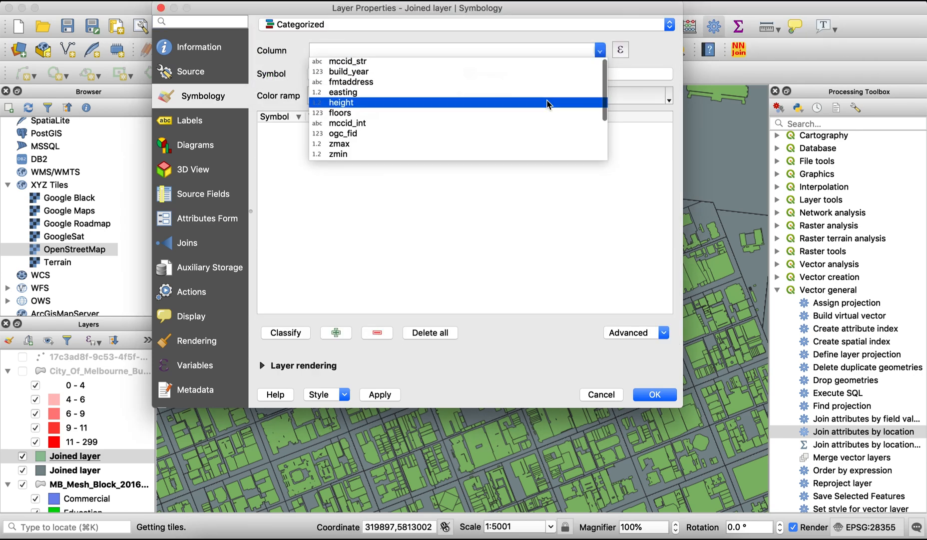
pyautogui.scroll(-2, 549, 104)
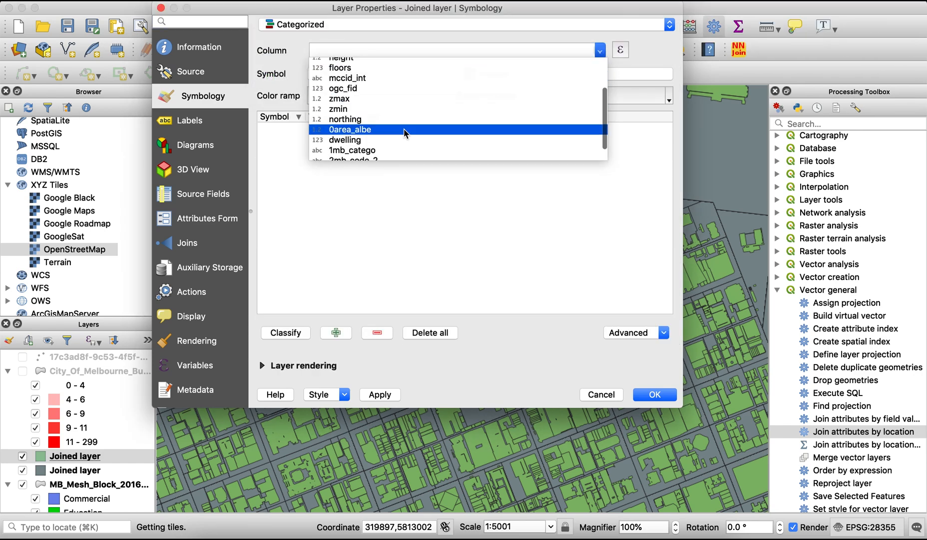
pyautogui.click(369, 150)
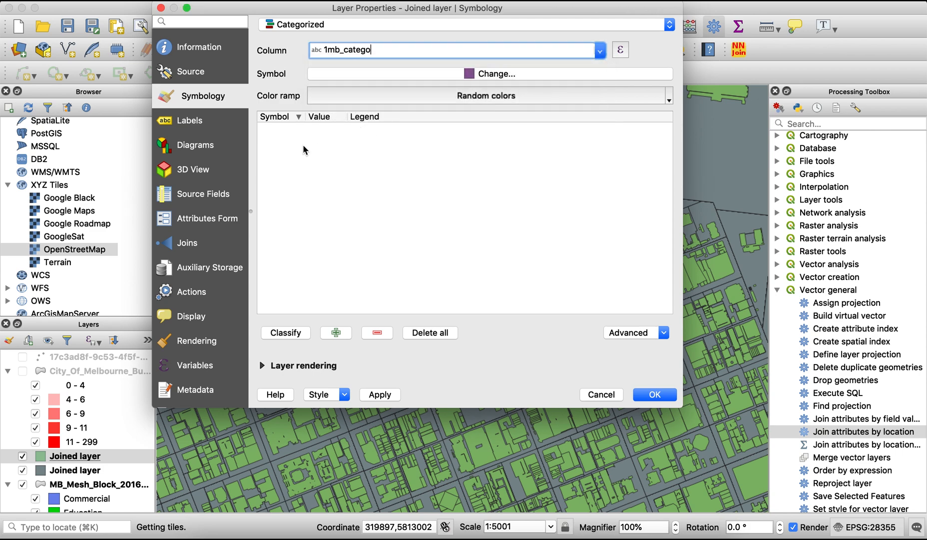
pyautogui.click(283, 332)
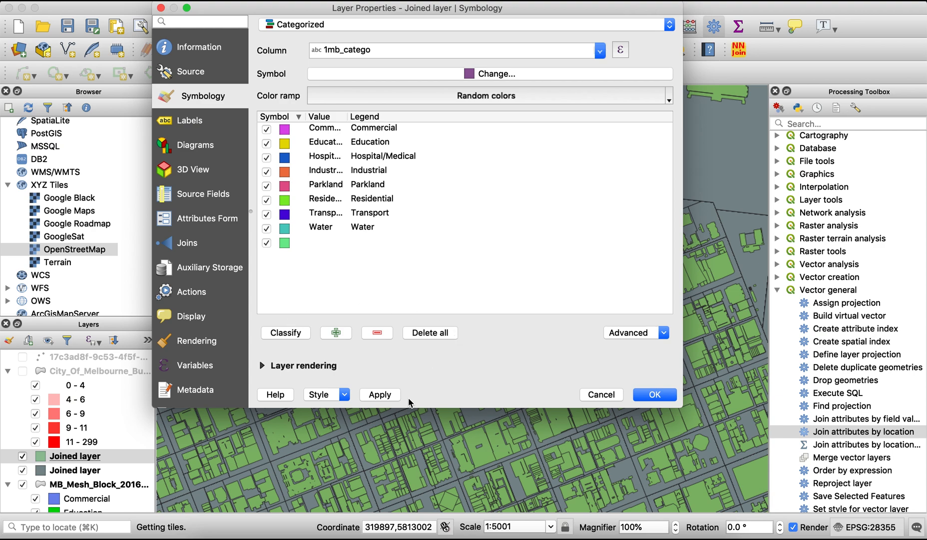
pyautogui.click(380, 394)
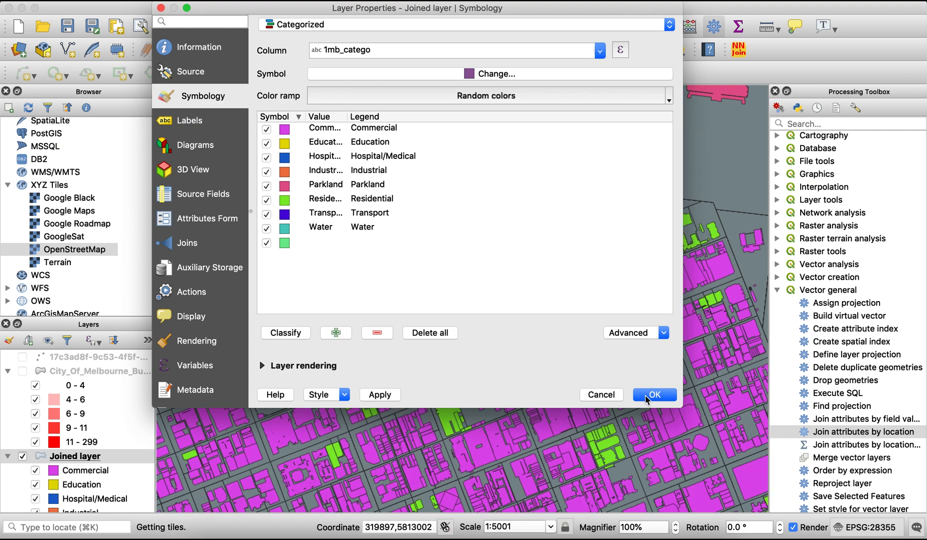
pyautogui.click(652, 394)
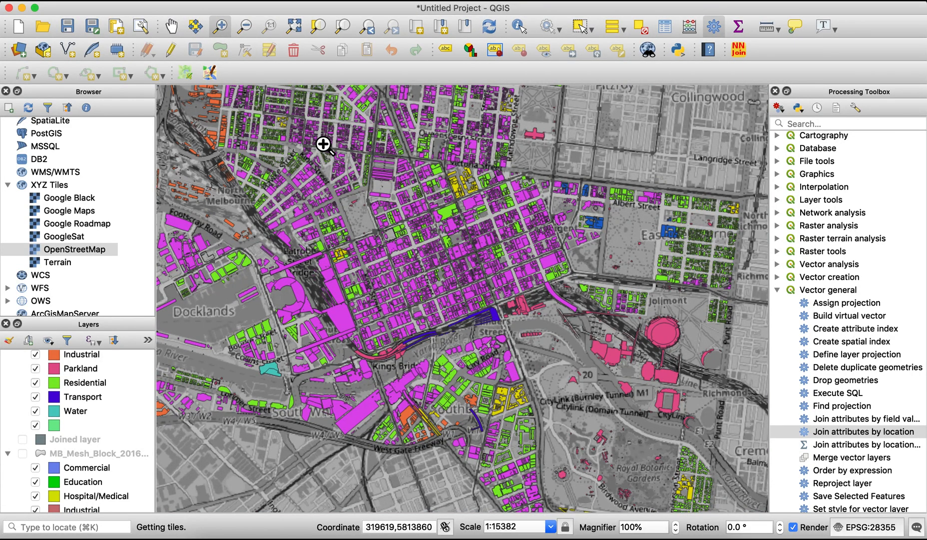
pyautogui.moveTo(310, 106); pyautogui.dragTo(591, 276)
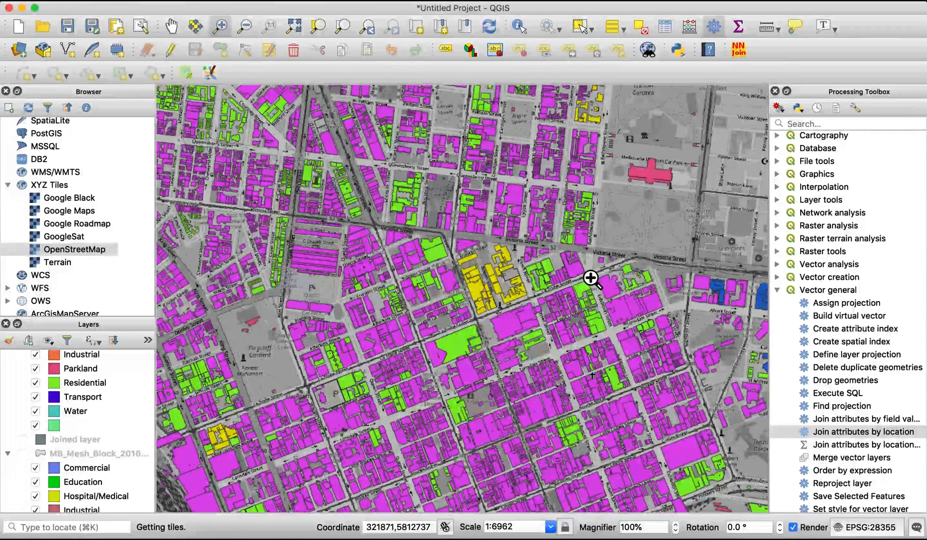